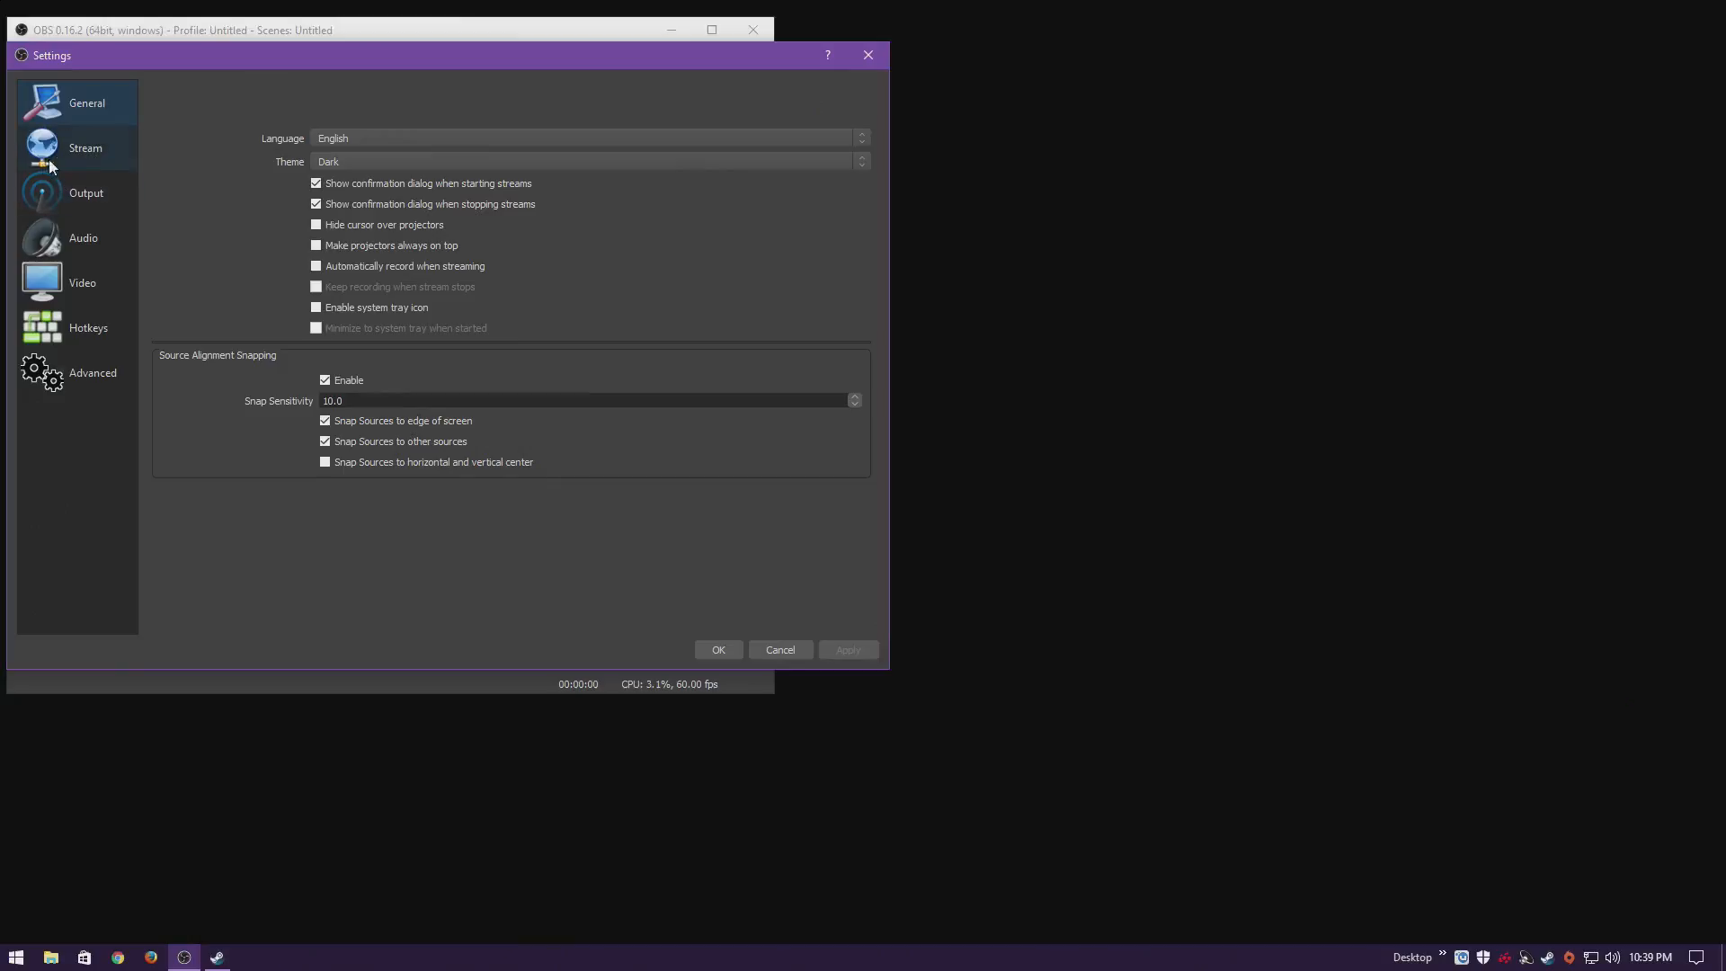
Review the stream service settings and the output settings for streaming and recording.
click(90, 150)
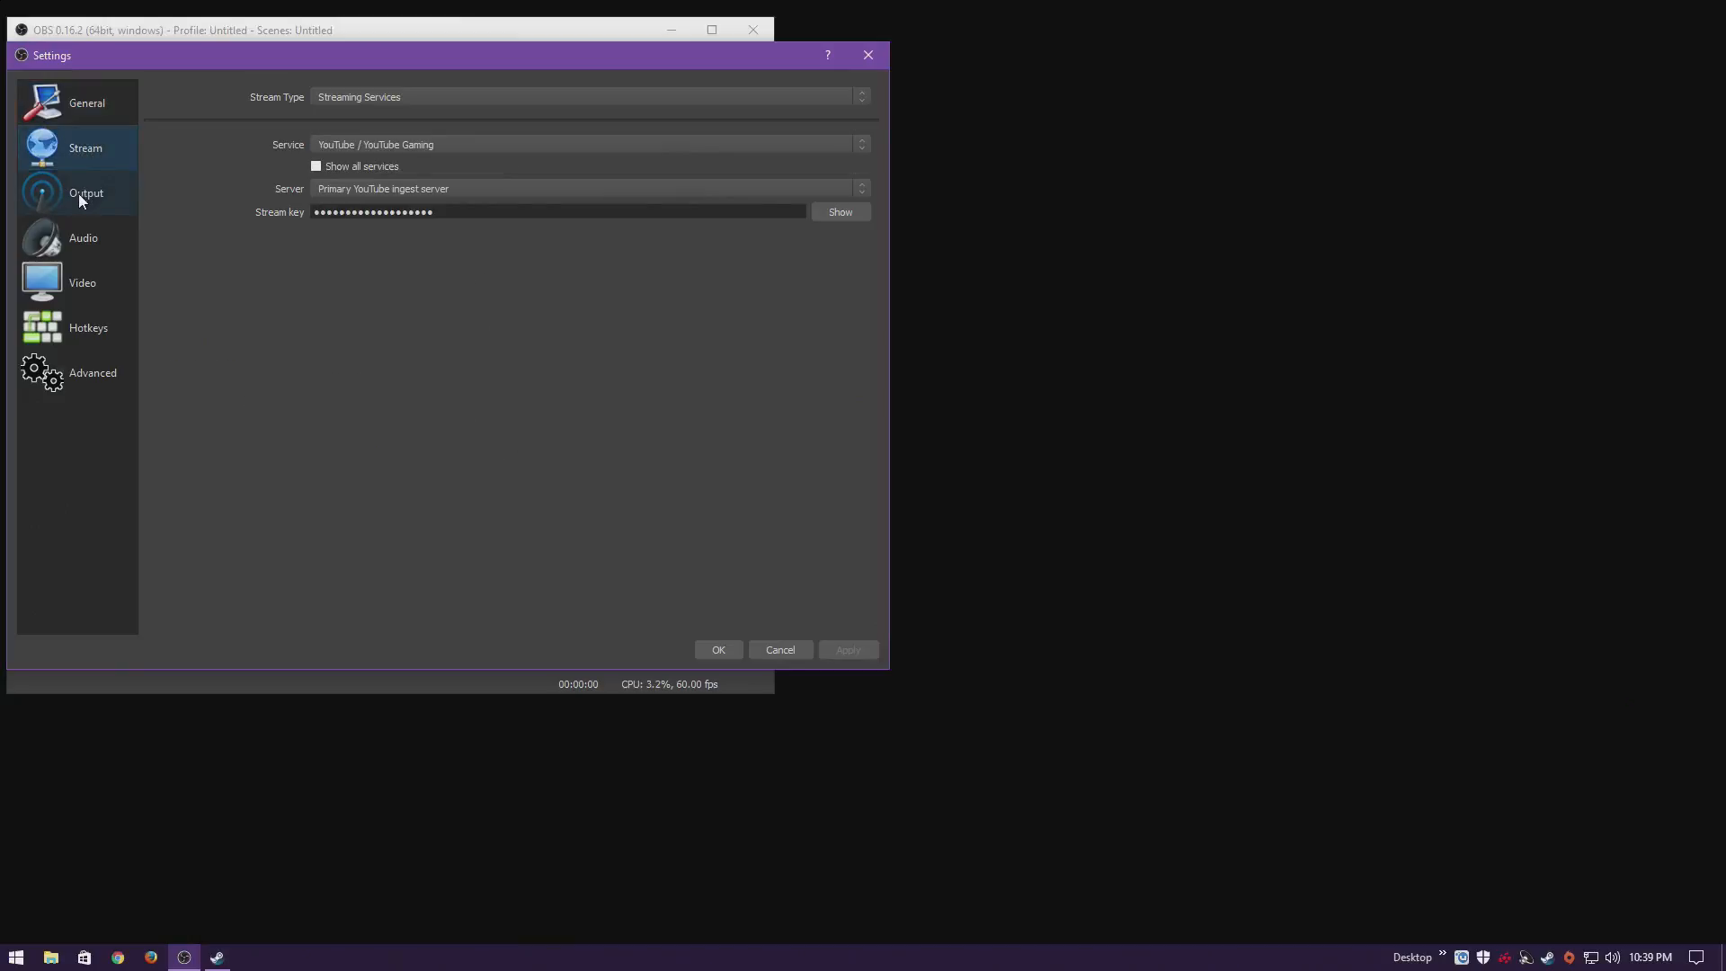
click(78, 193)
click(84, 154)
click(86, 196)
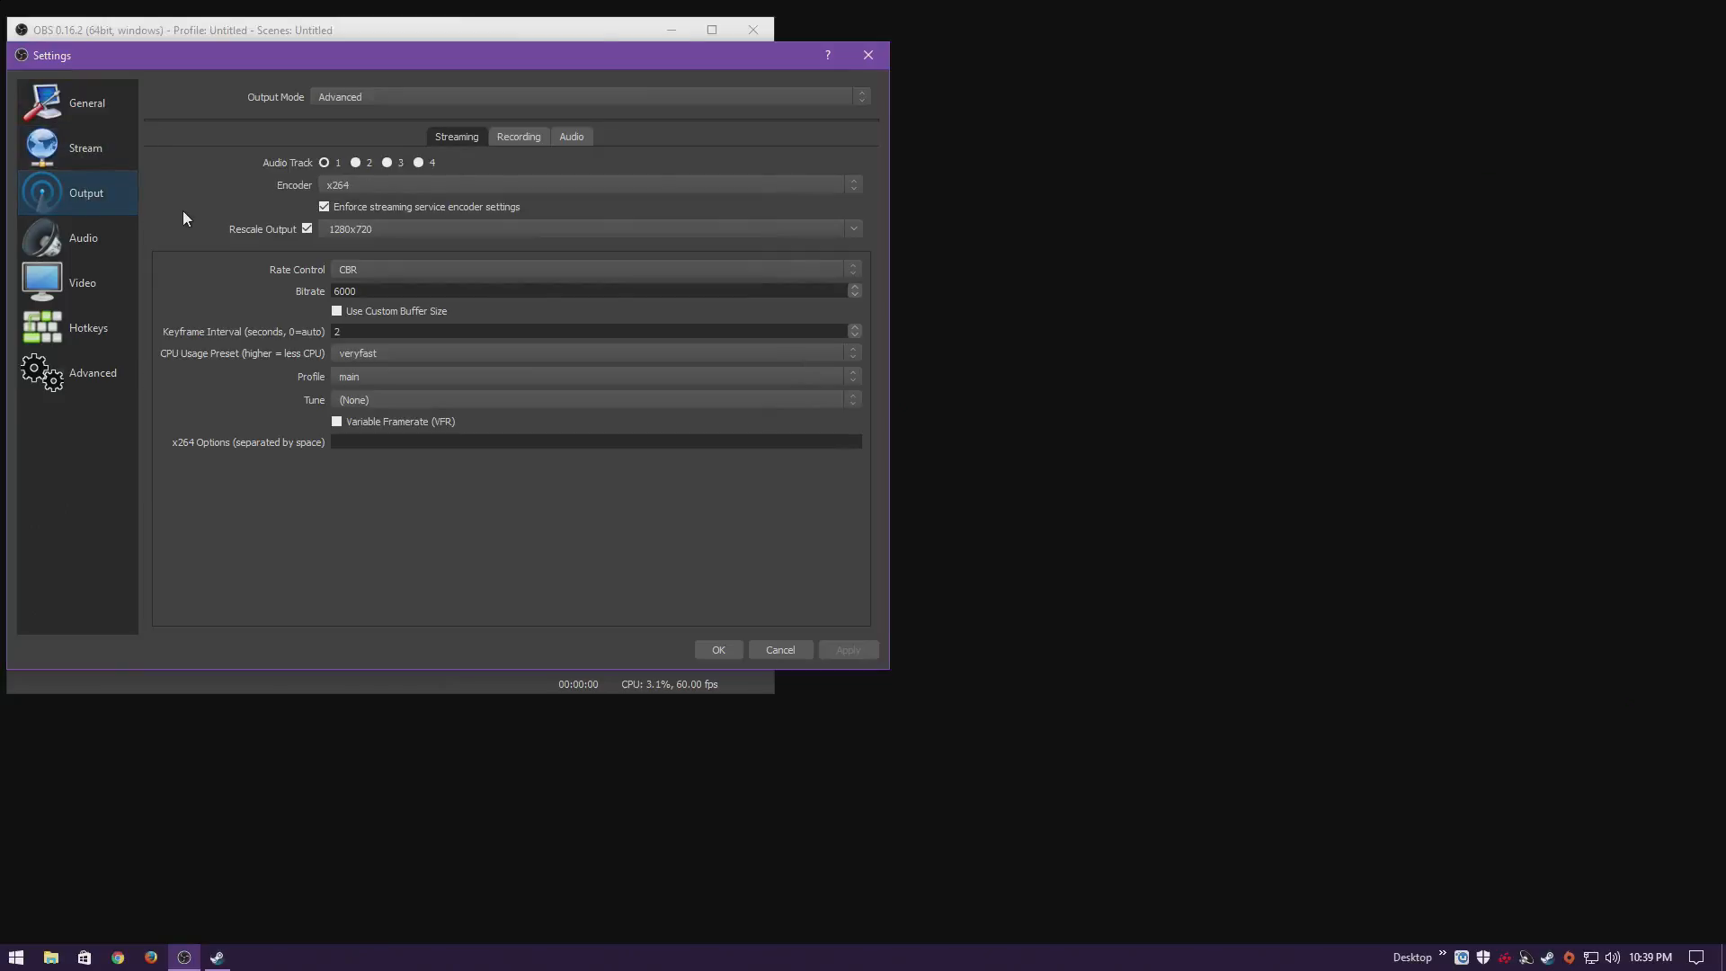
click(525, 138)
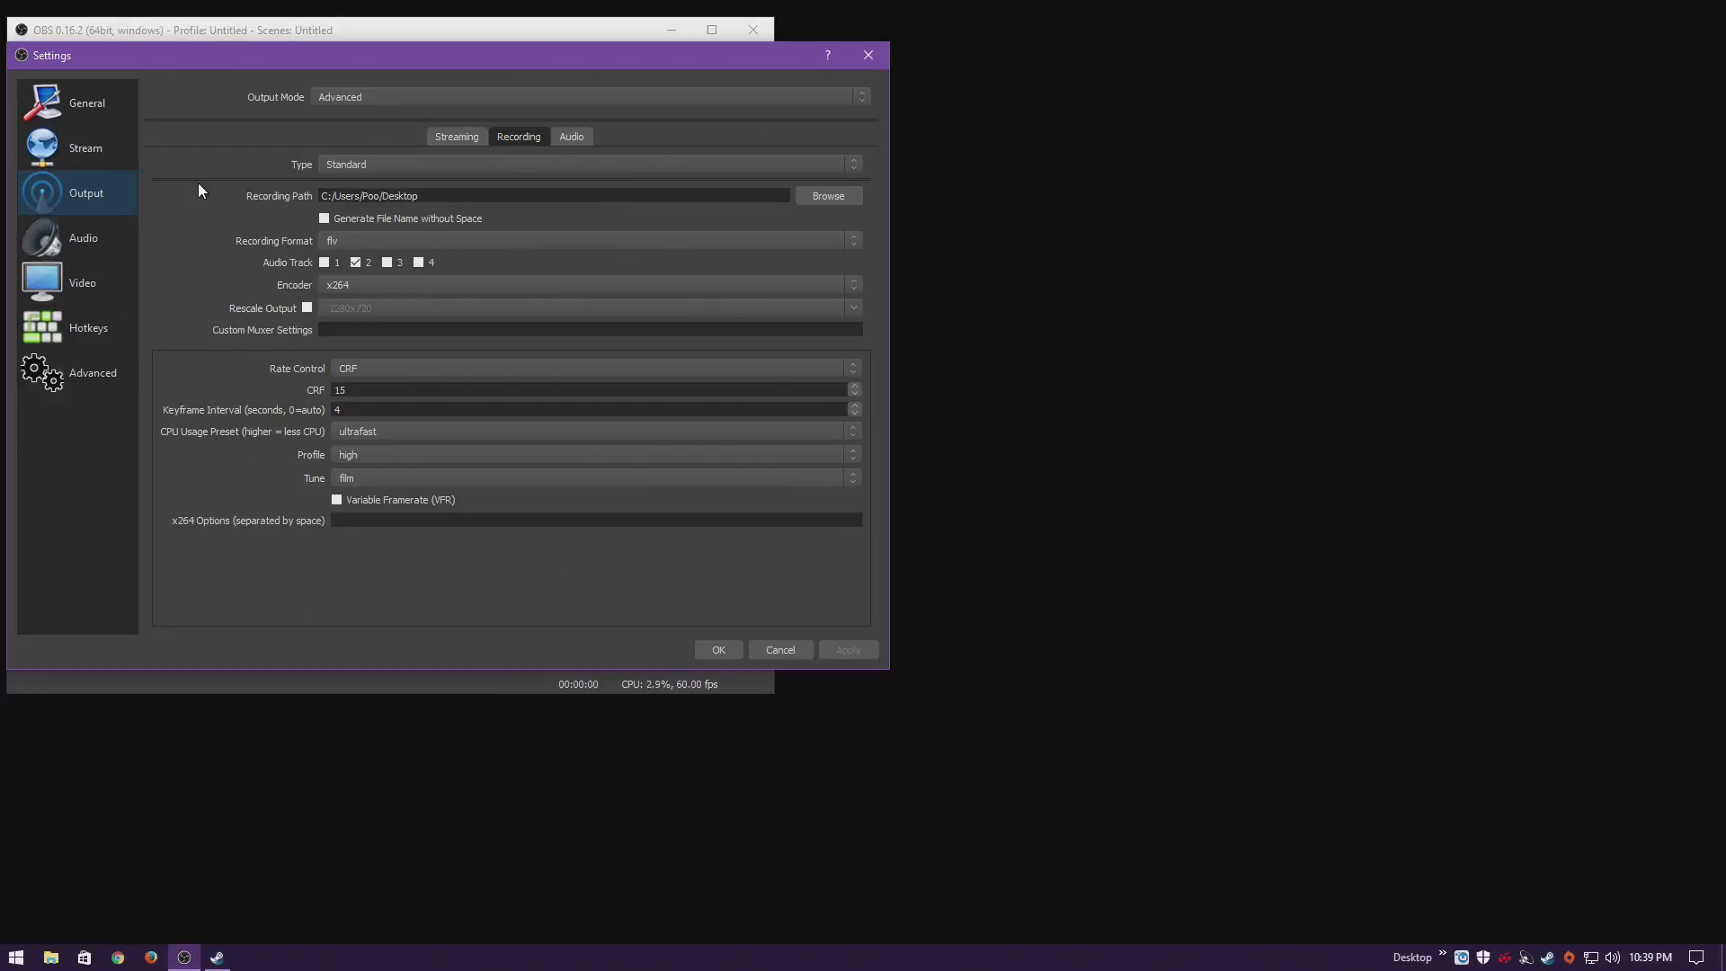
Examine the file formats available for the recording output.
click(378, 241)
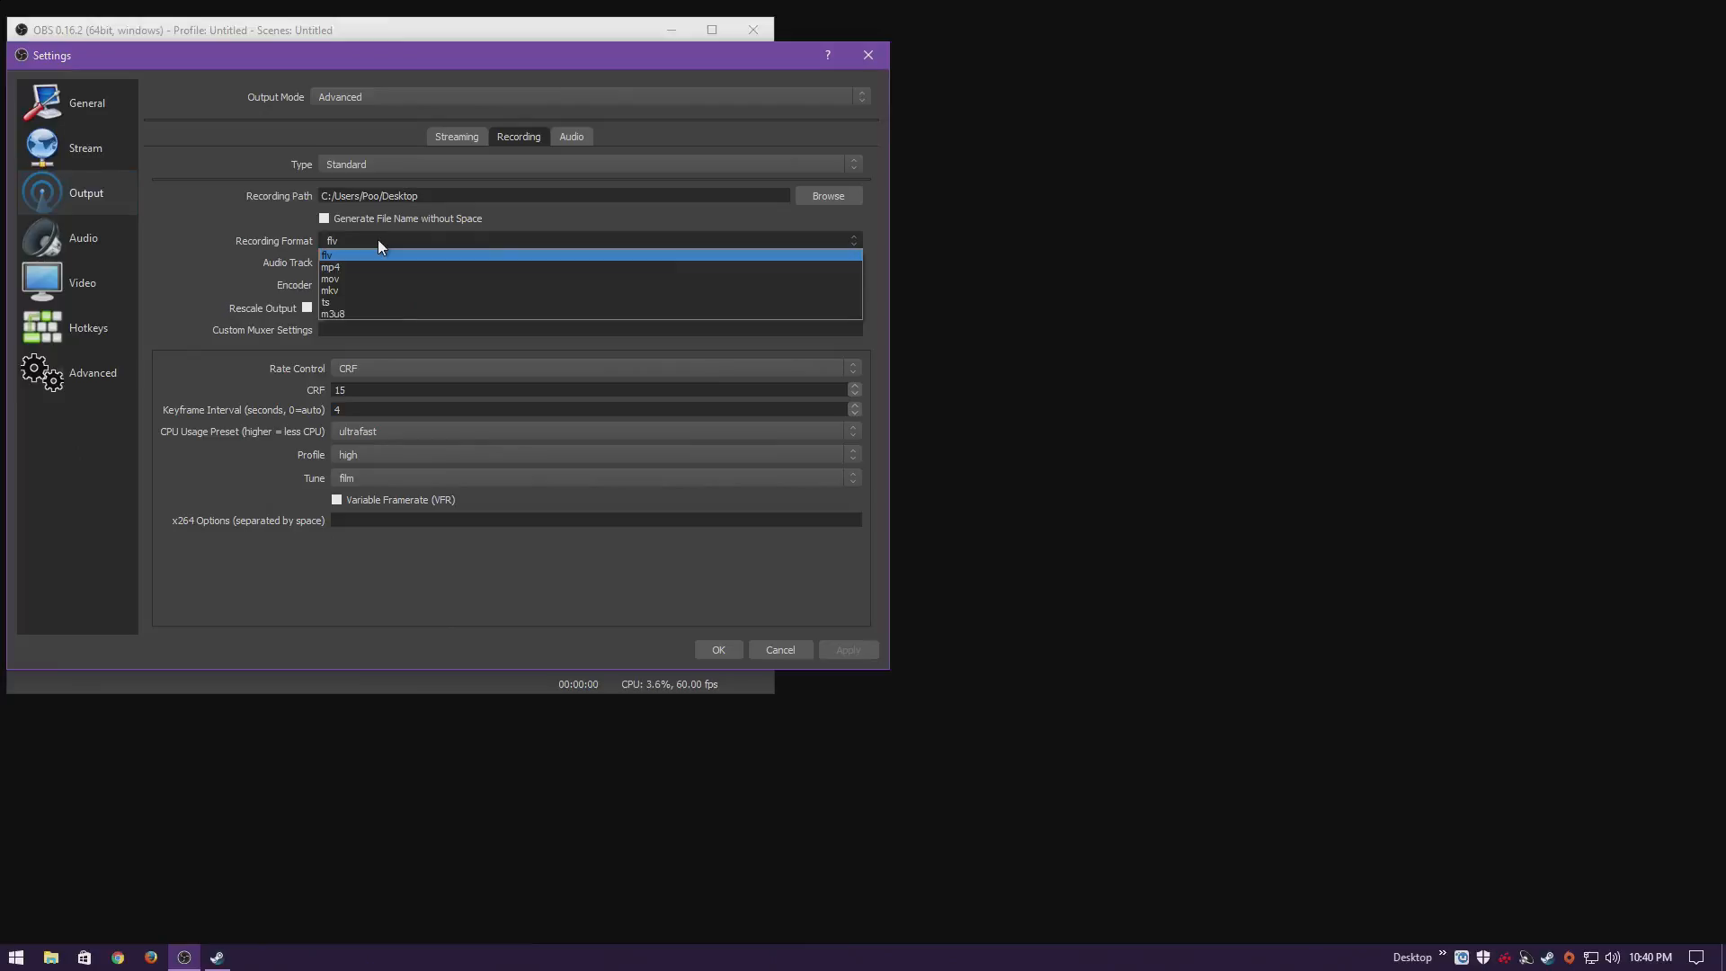
click(376, 239)
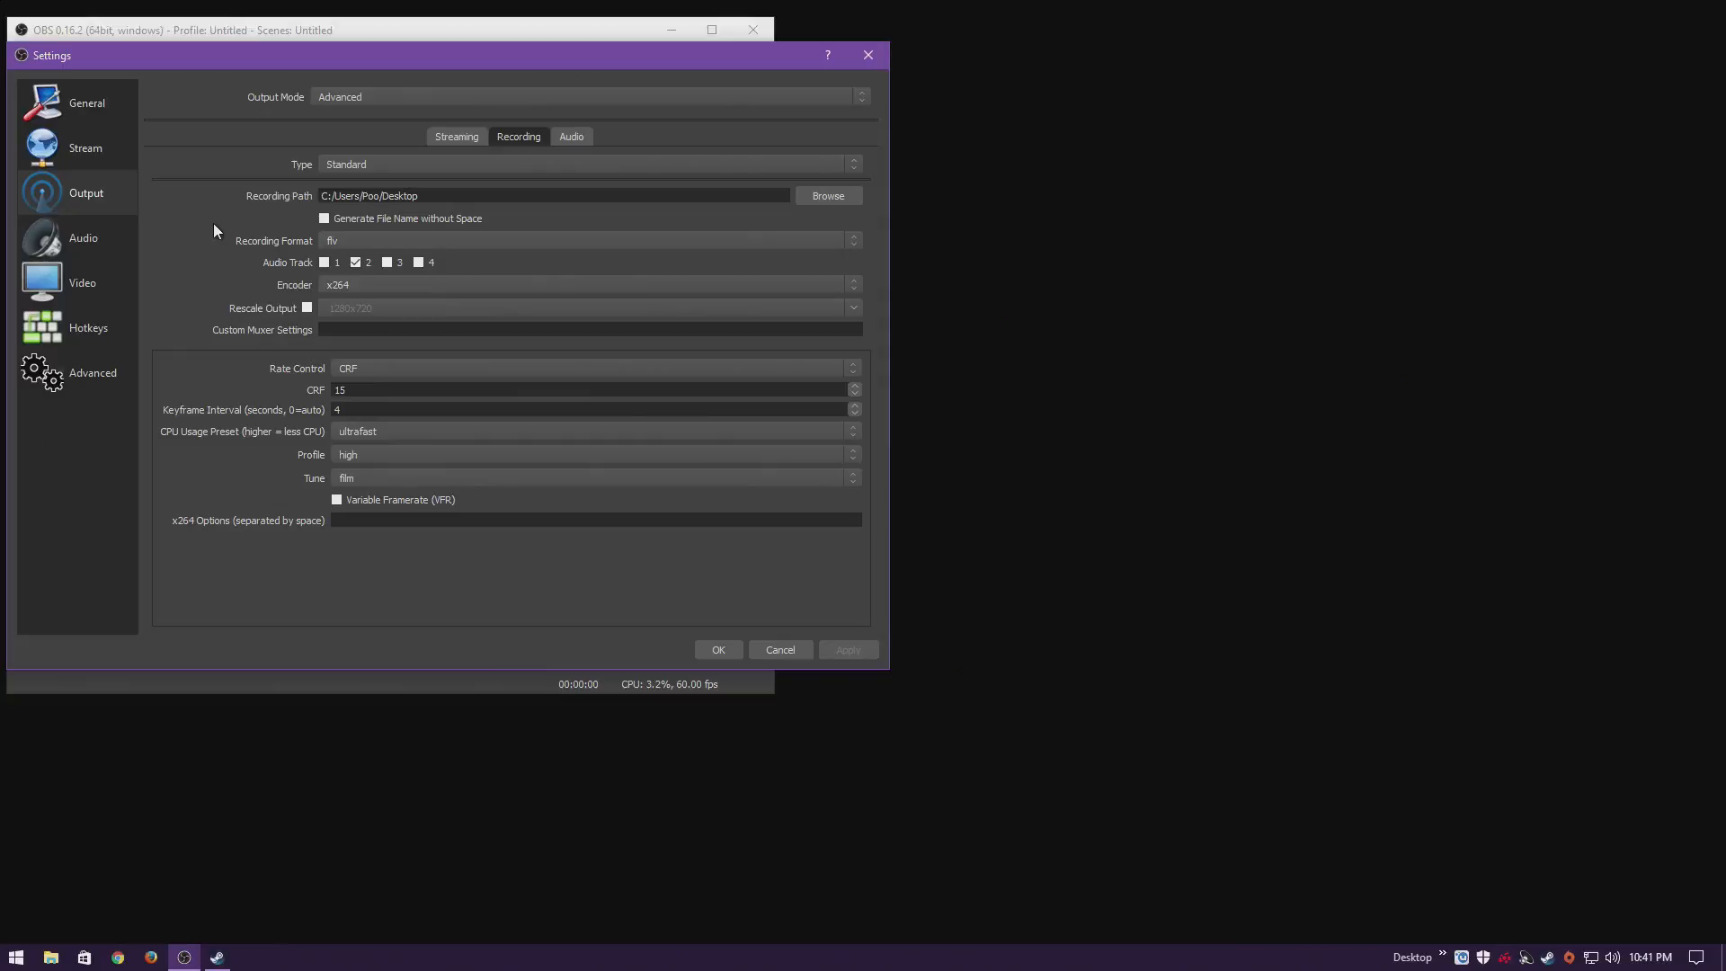
click(355, 240)
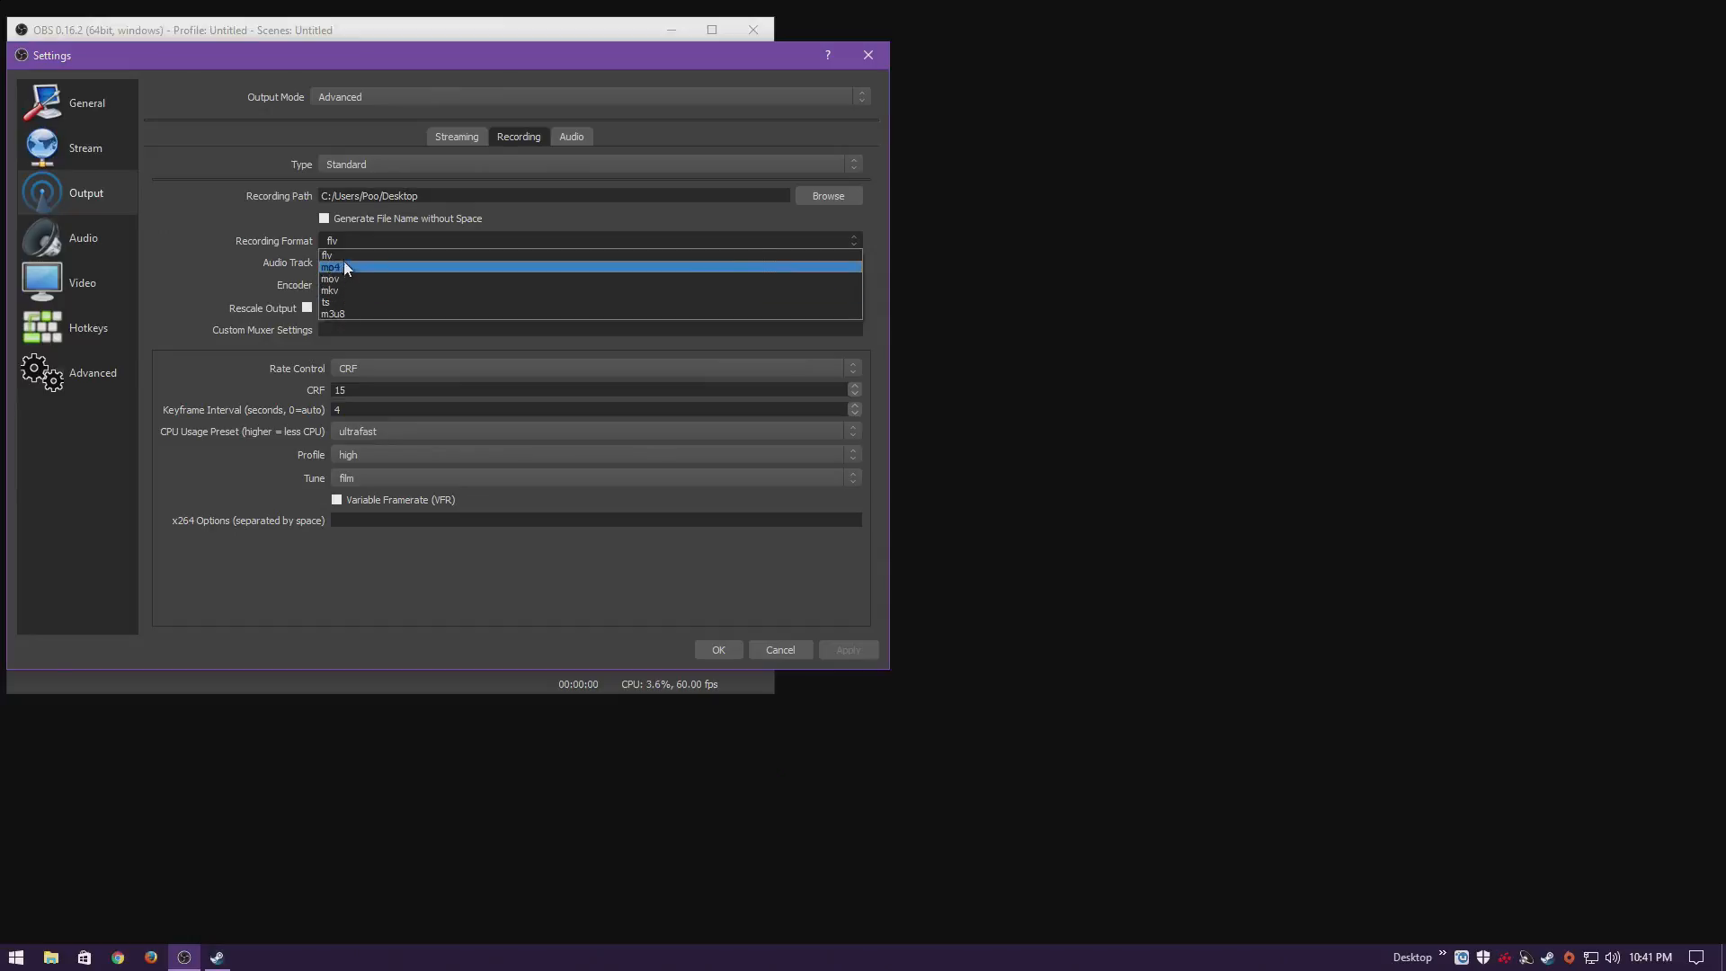
click(358, 236)
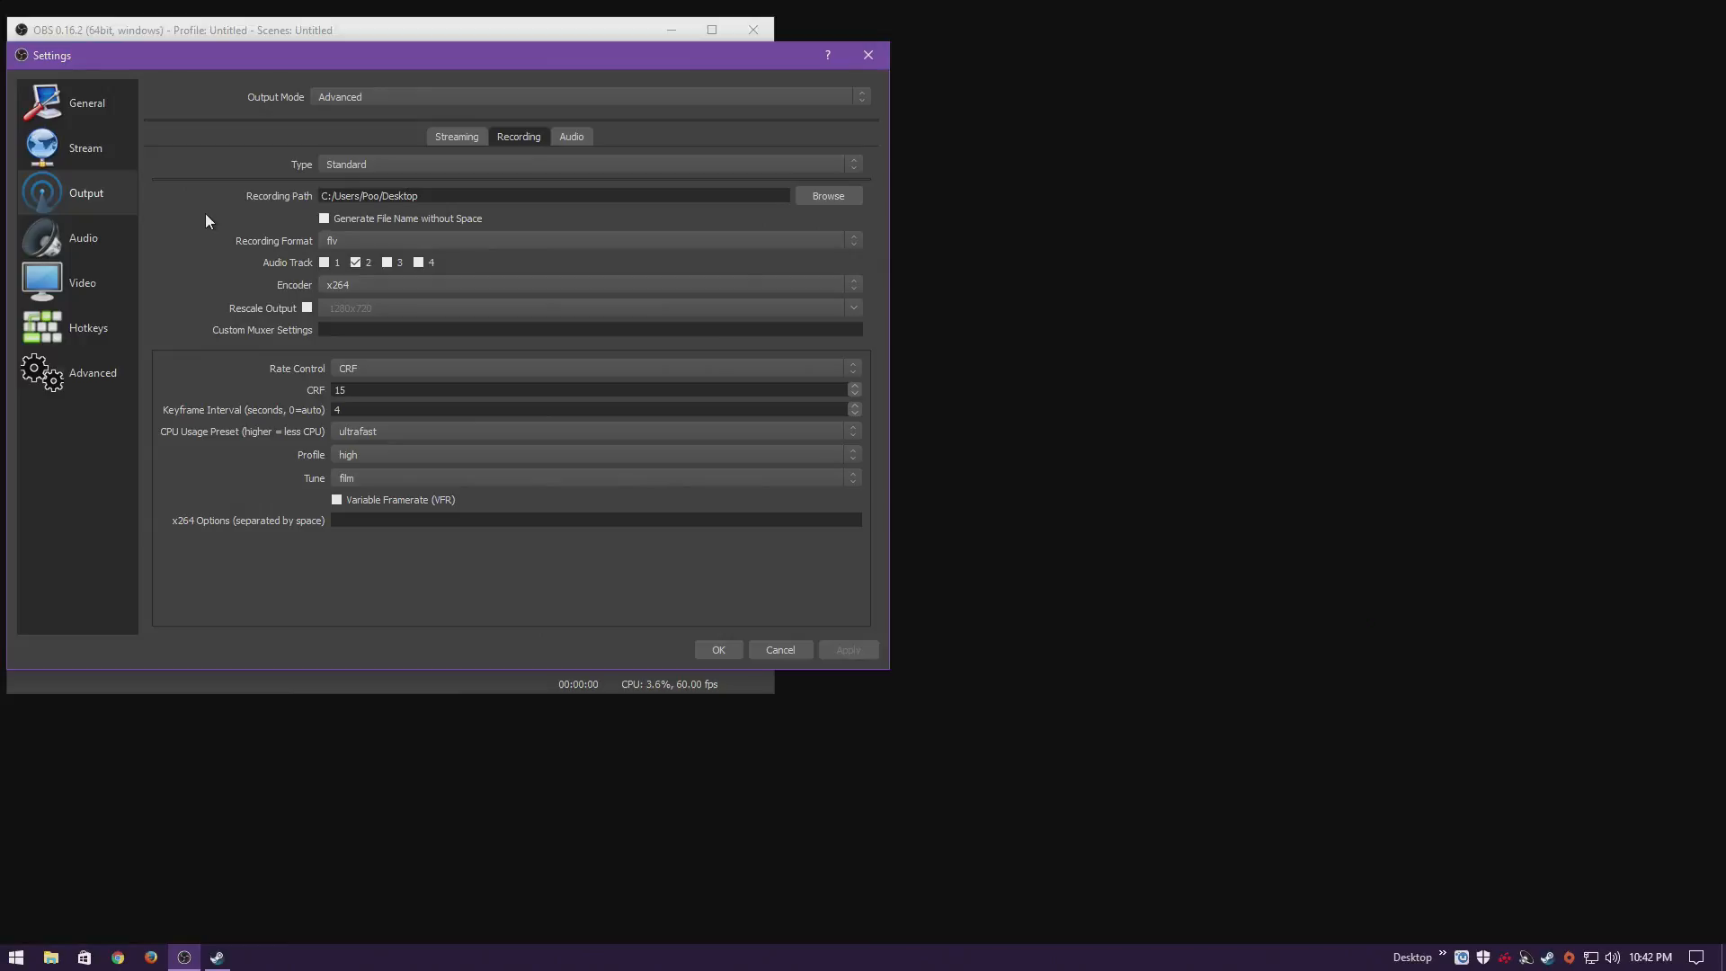
Leave the settings without changes to look at the Show Recordings and Remux Recordings commands, and return to the recording output settings.
click(768, 648)
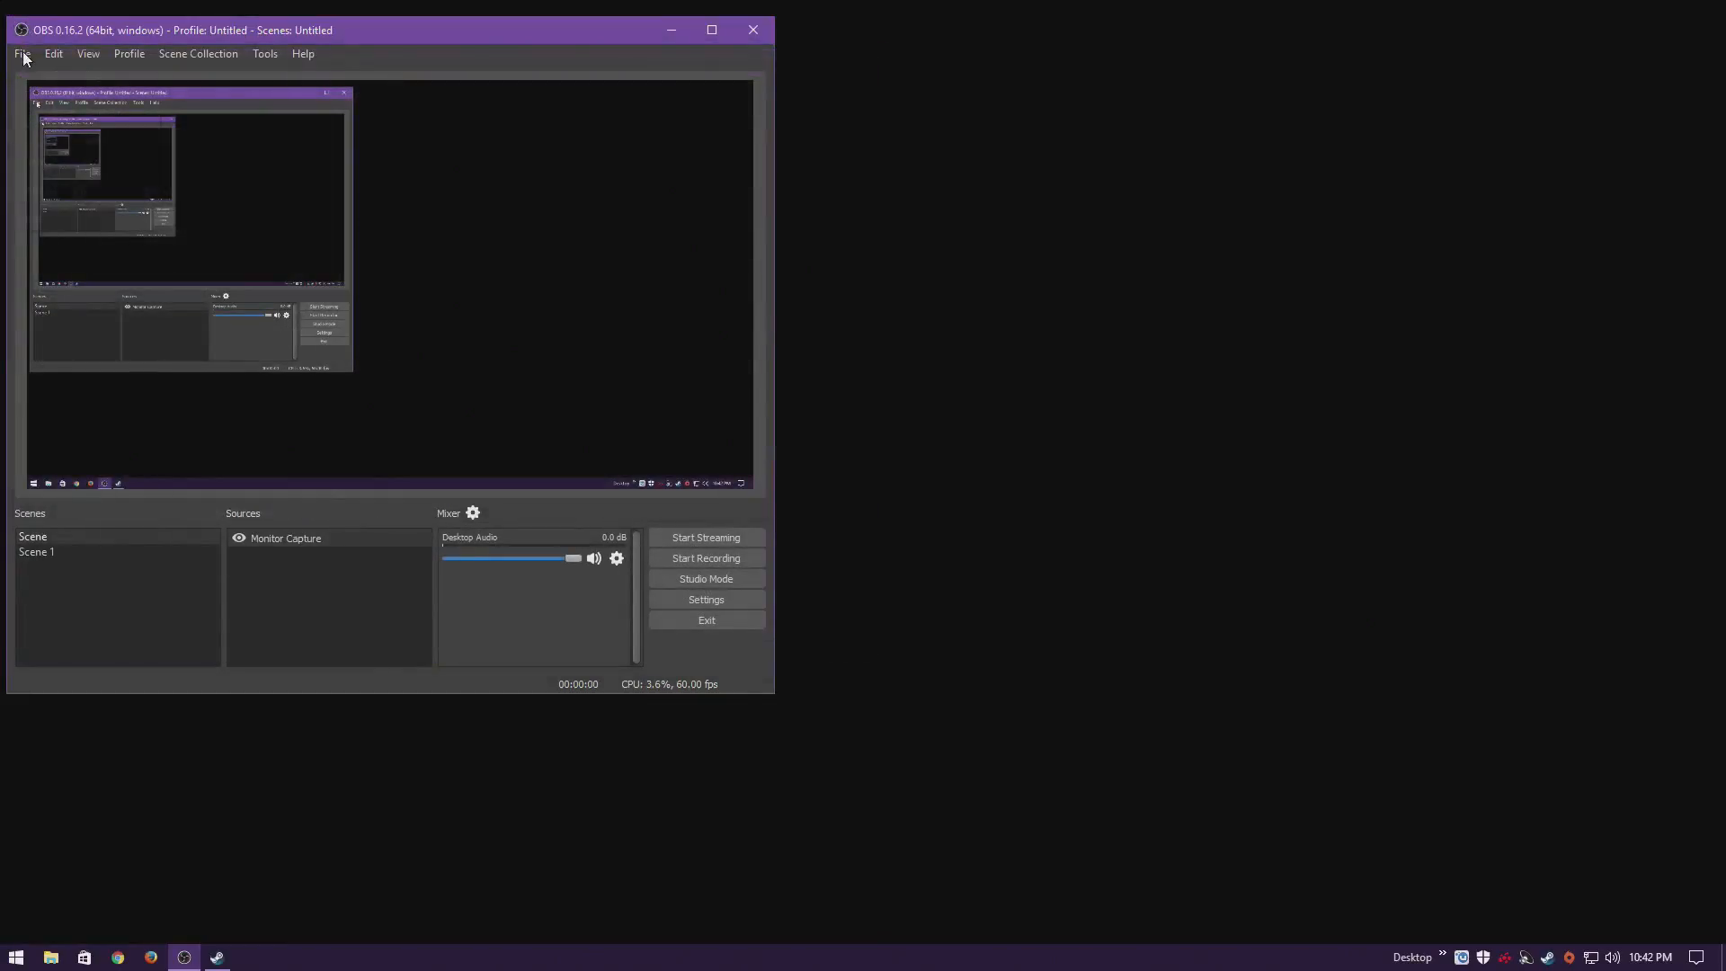
click(23, 54)
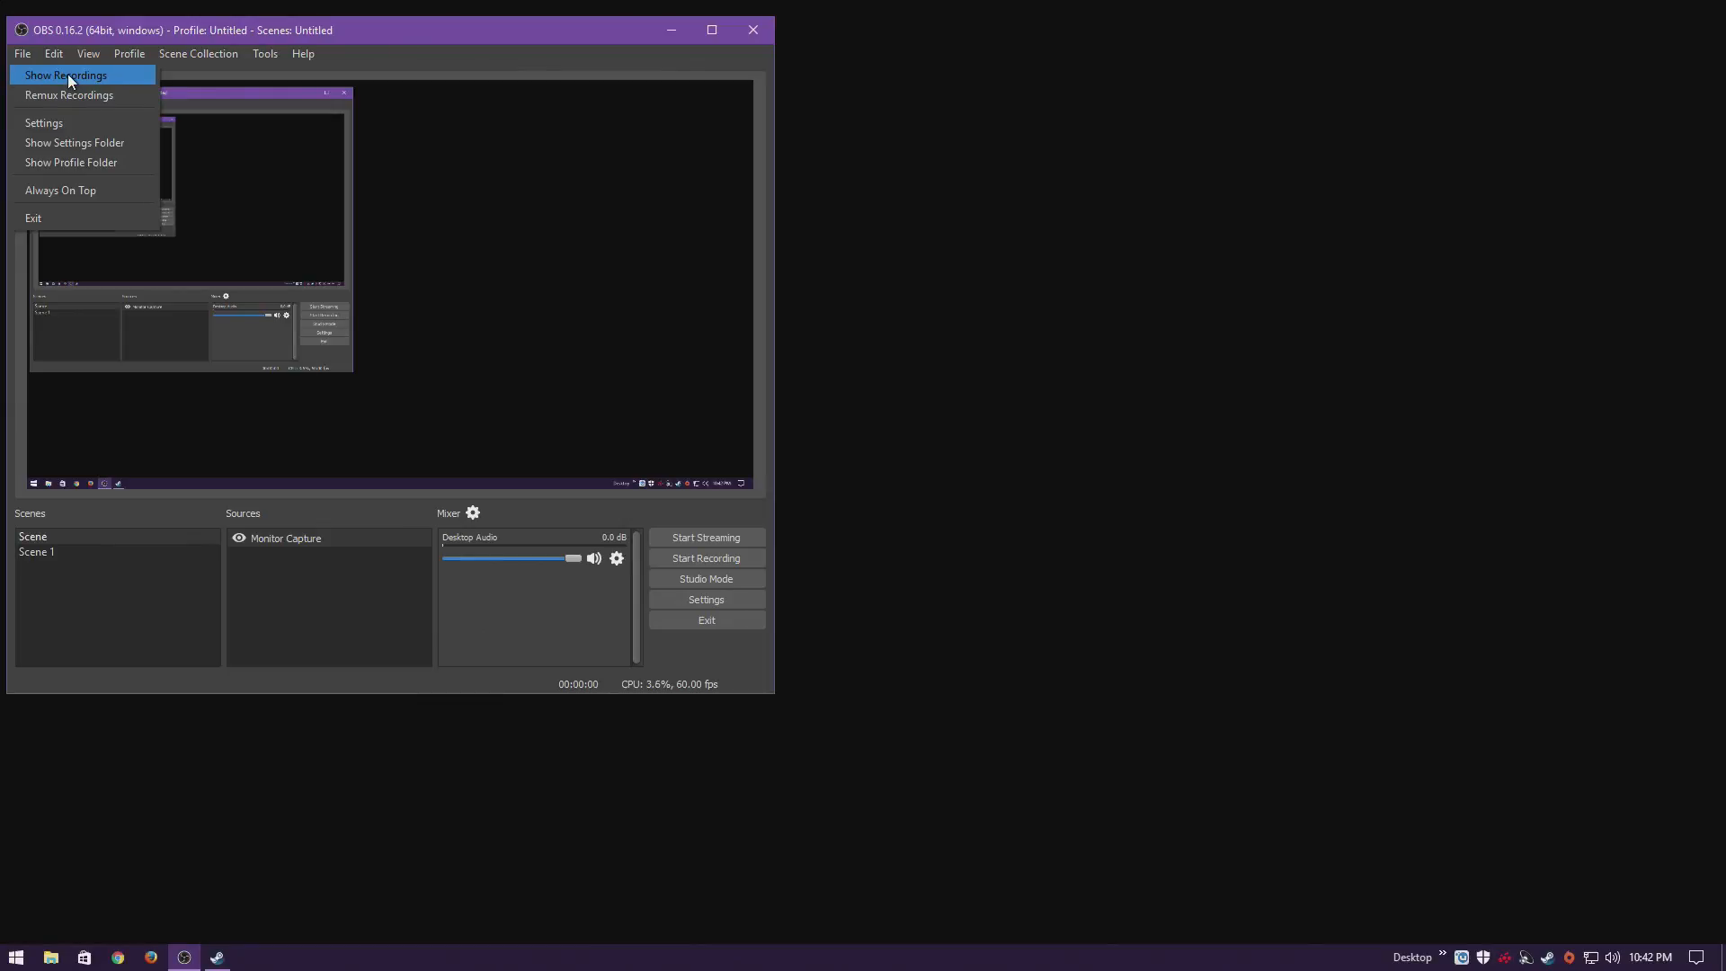
click(72, 123)
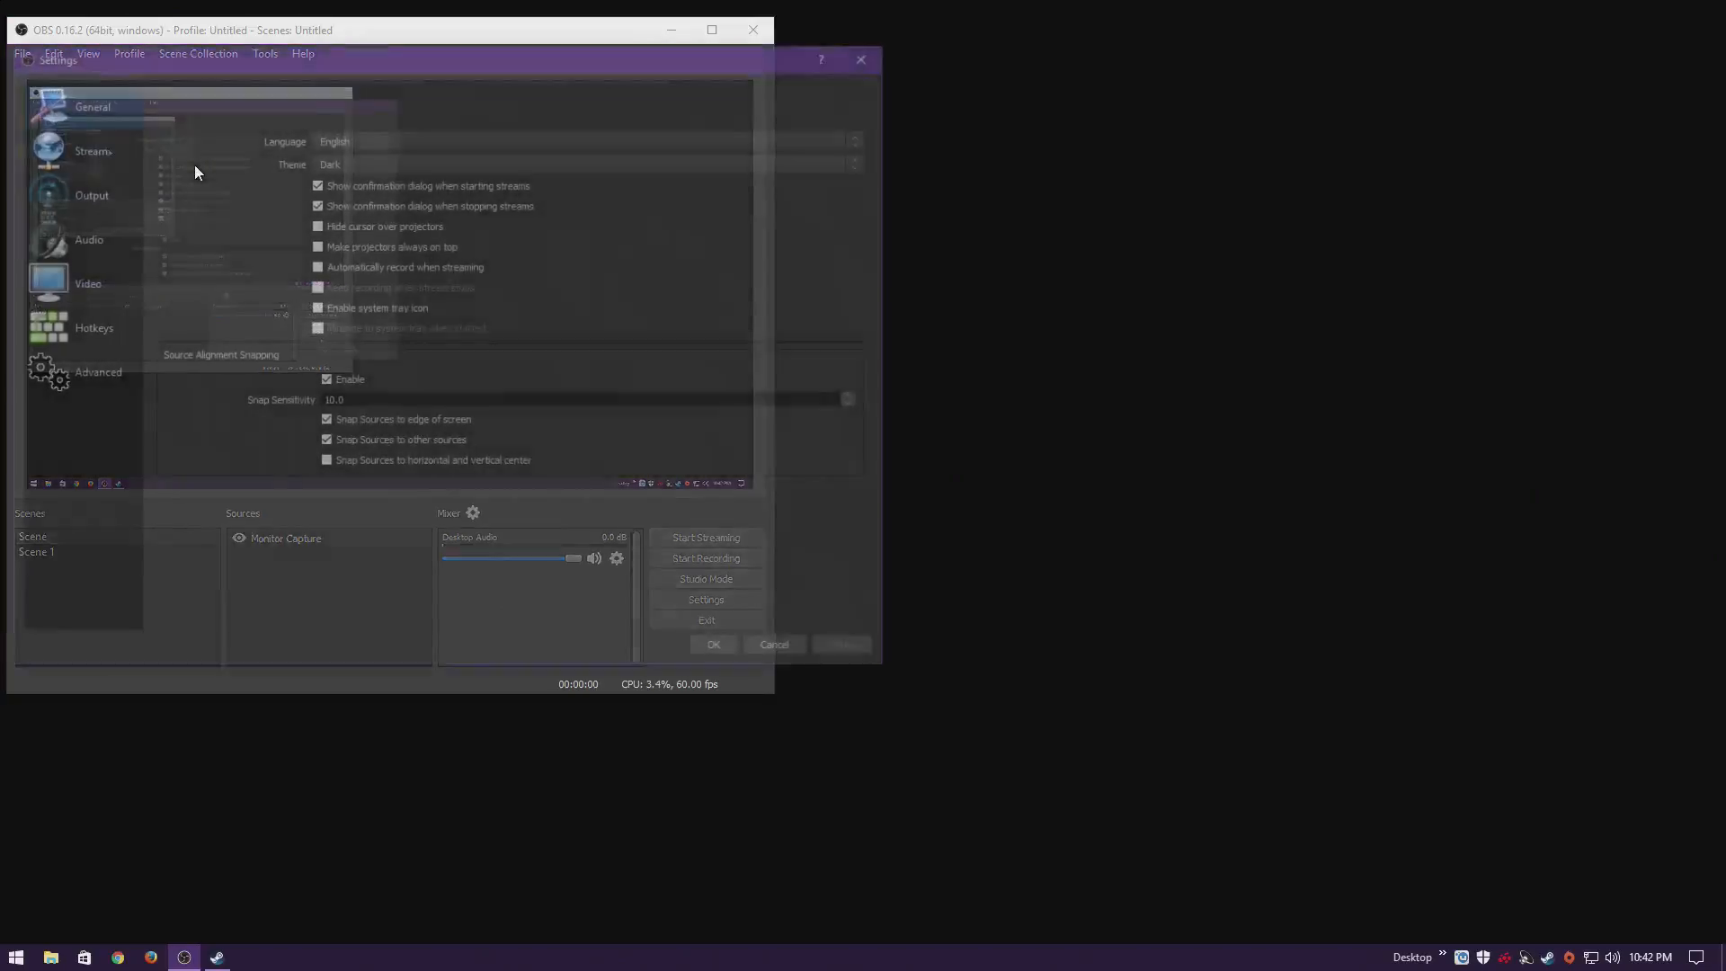
click(86, 193)
click(521, 137)
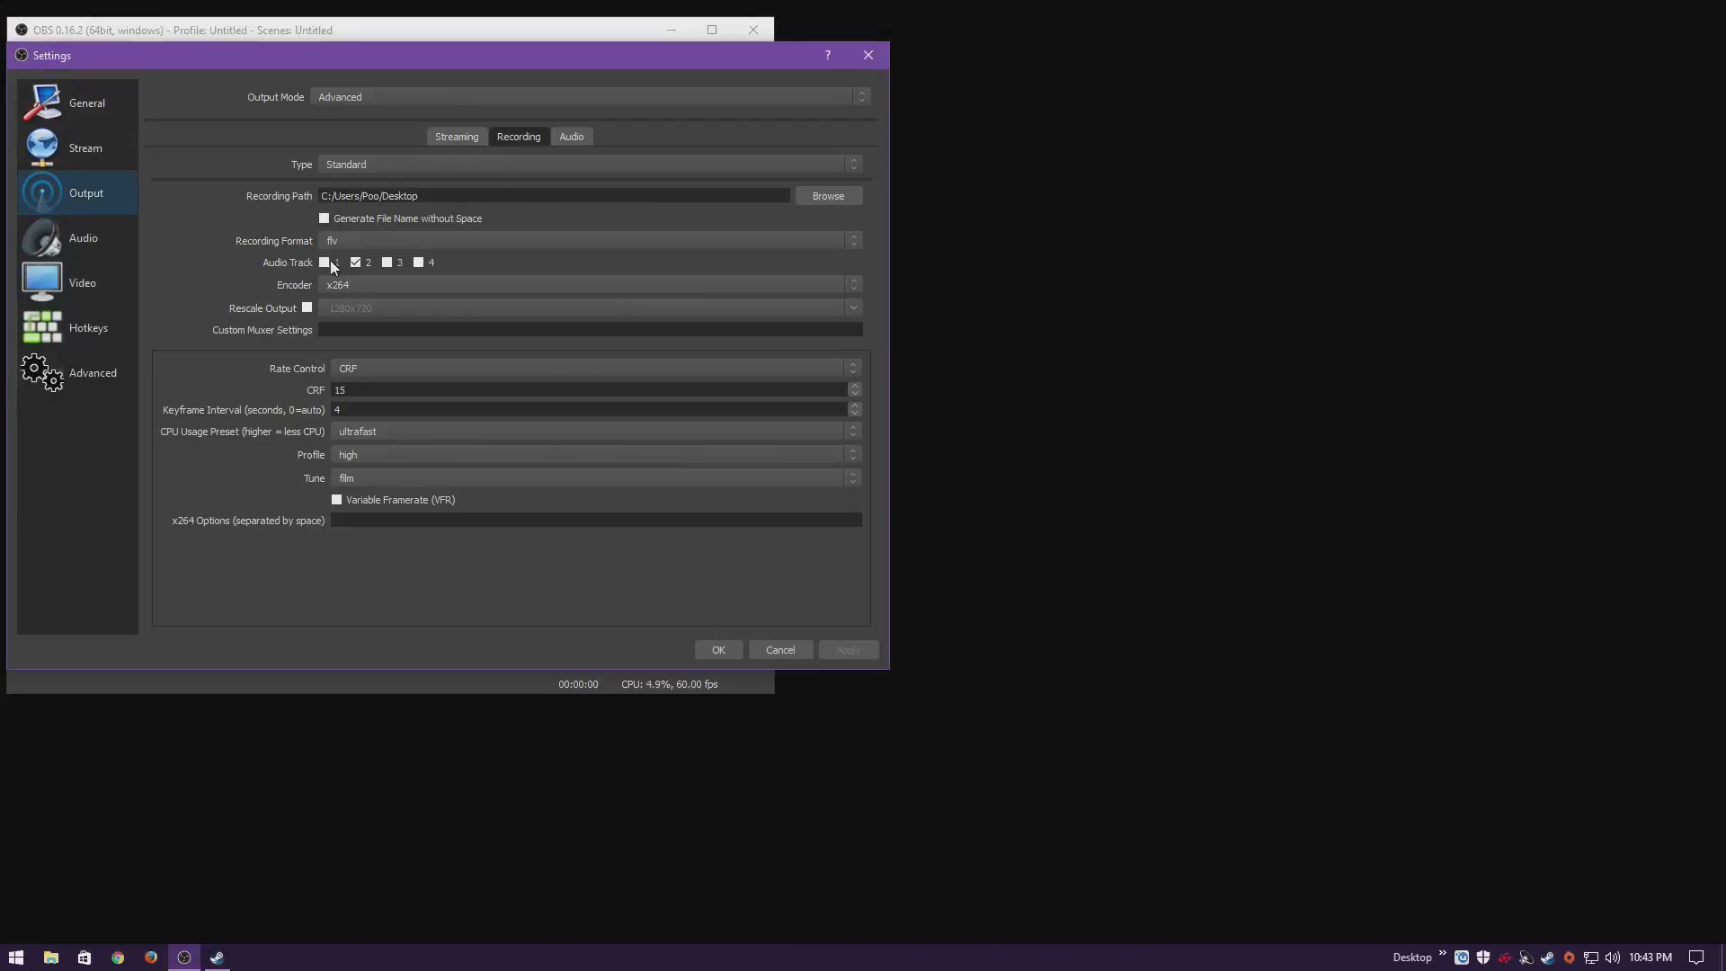
Check the bitrates and names of the output audio tracks, and examine the encoder choices for recording.
click(580, 138)
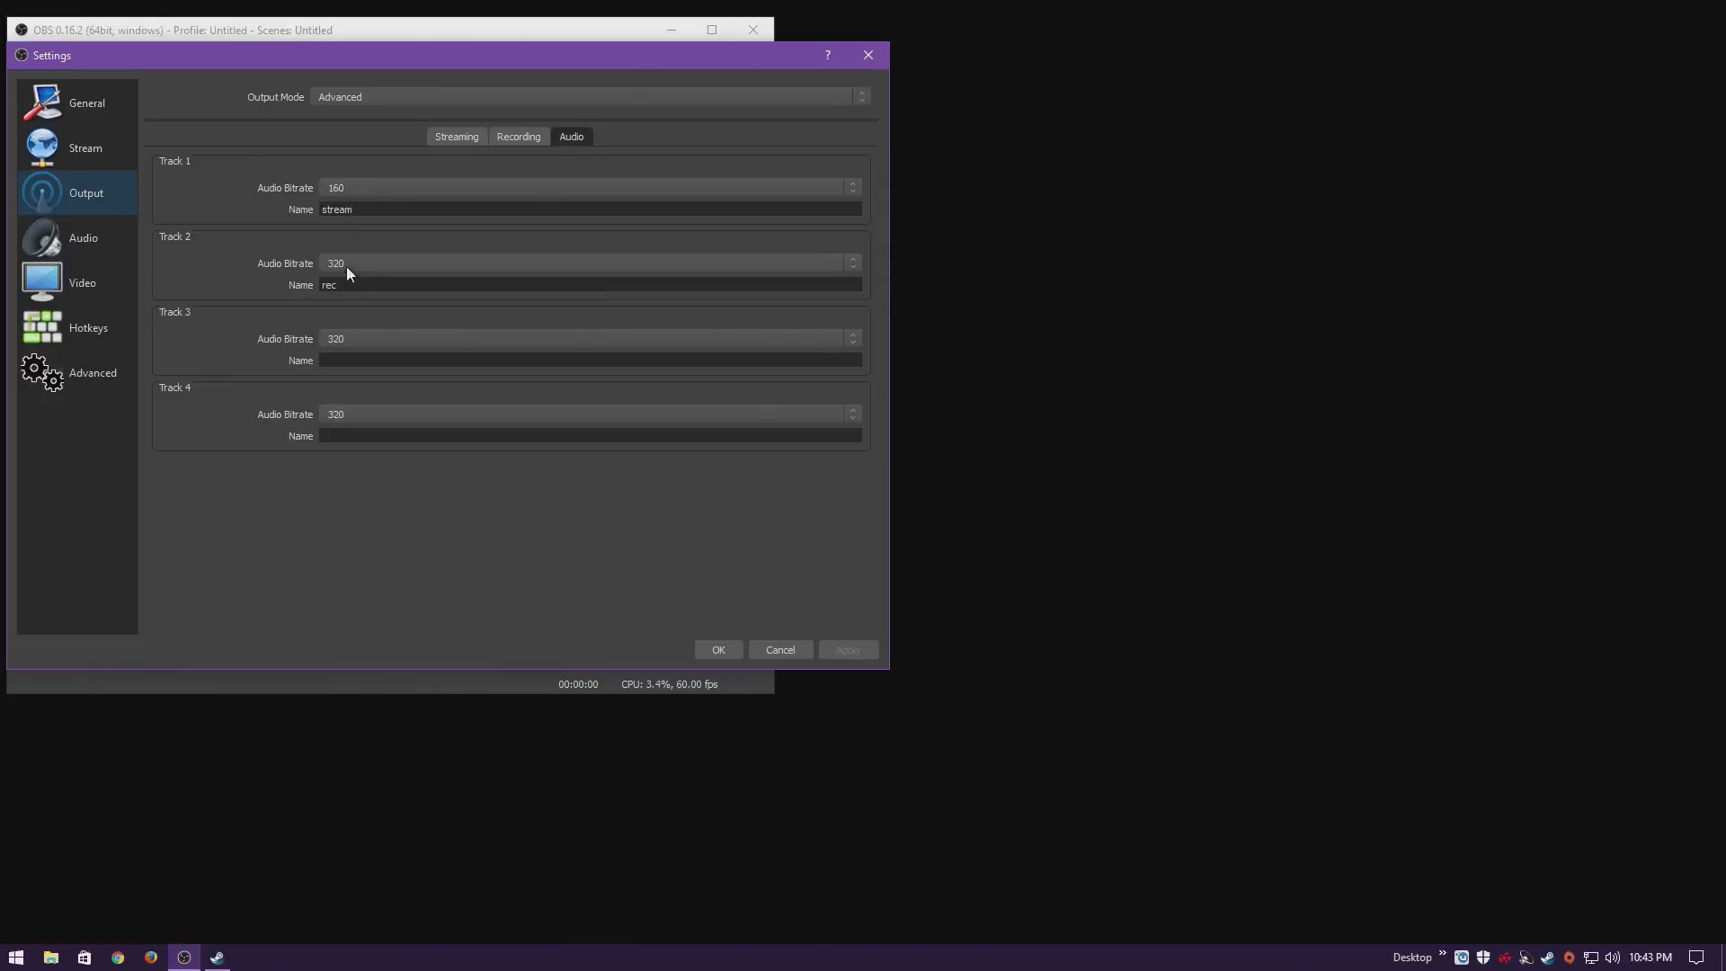
click(519, 140)
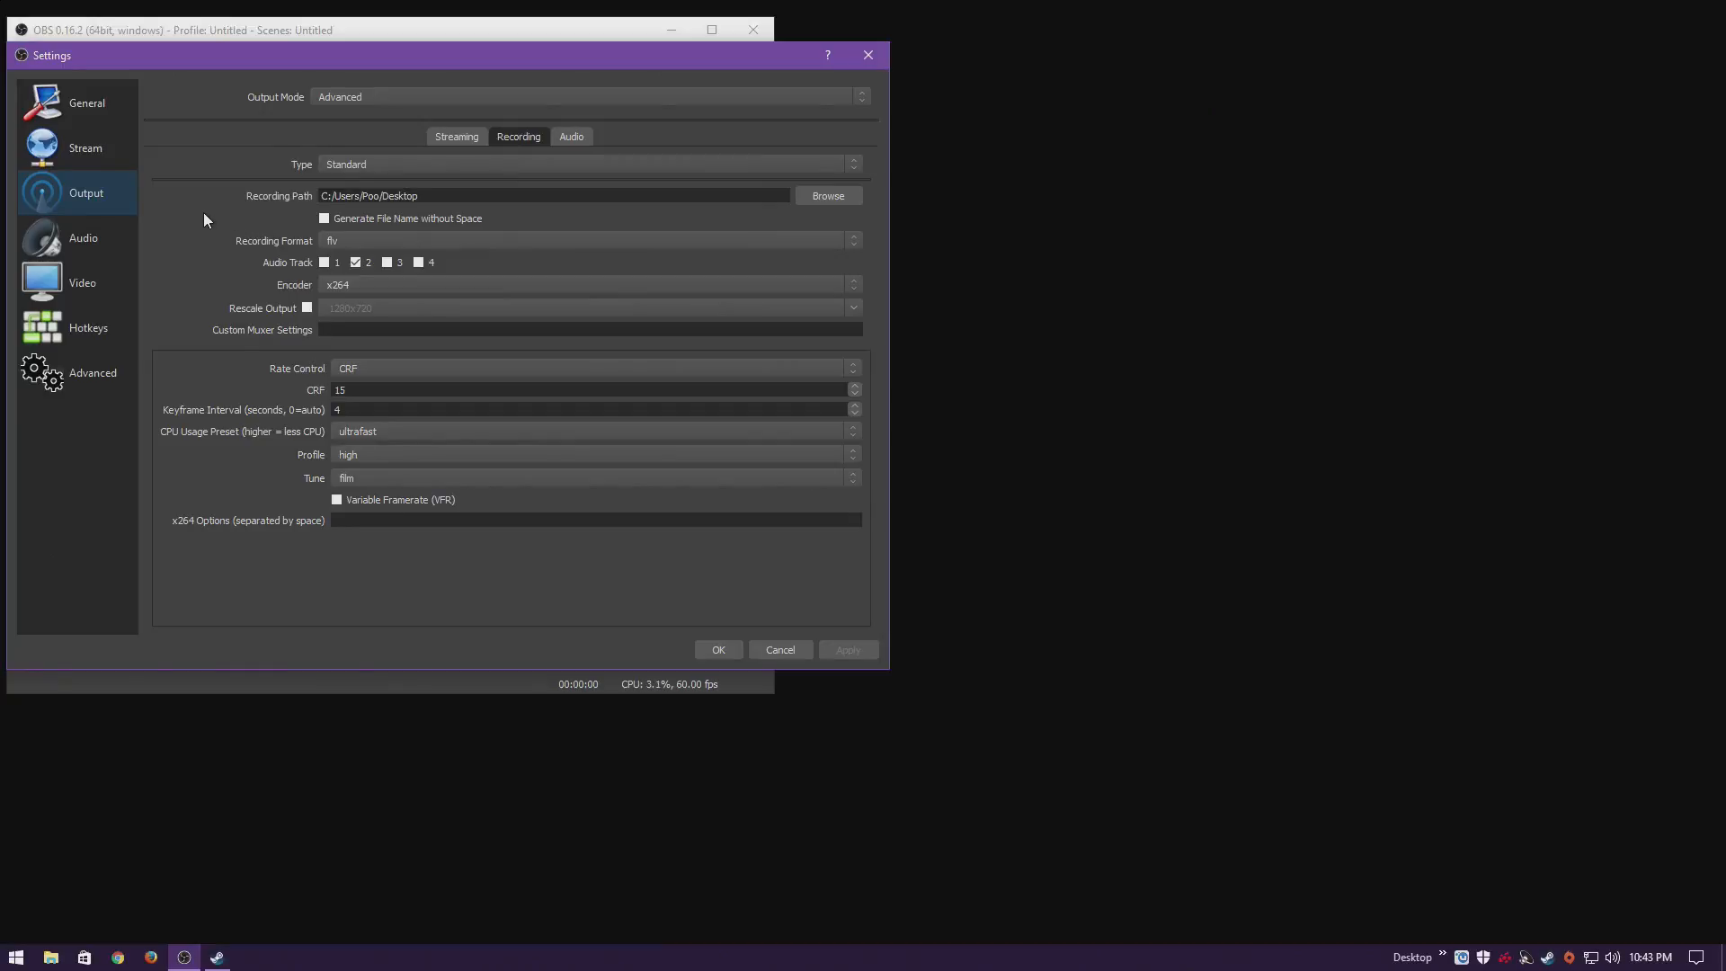
click(382, 290)
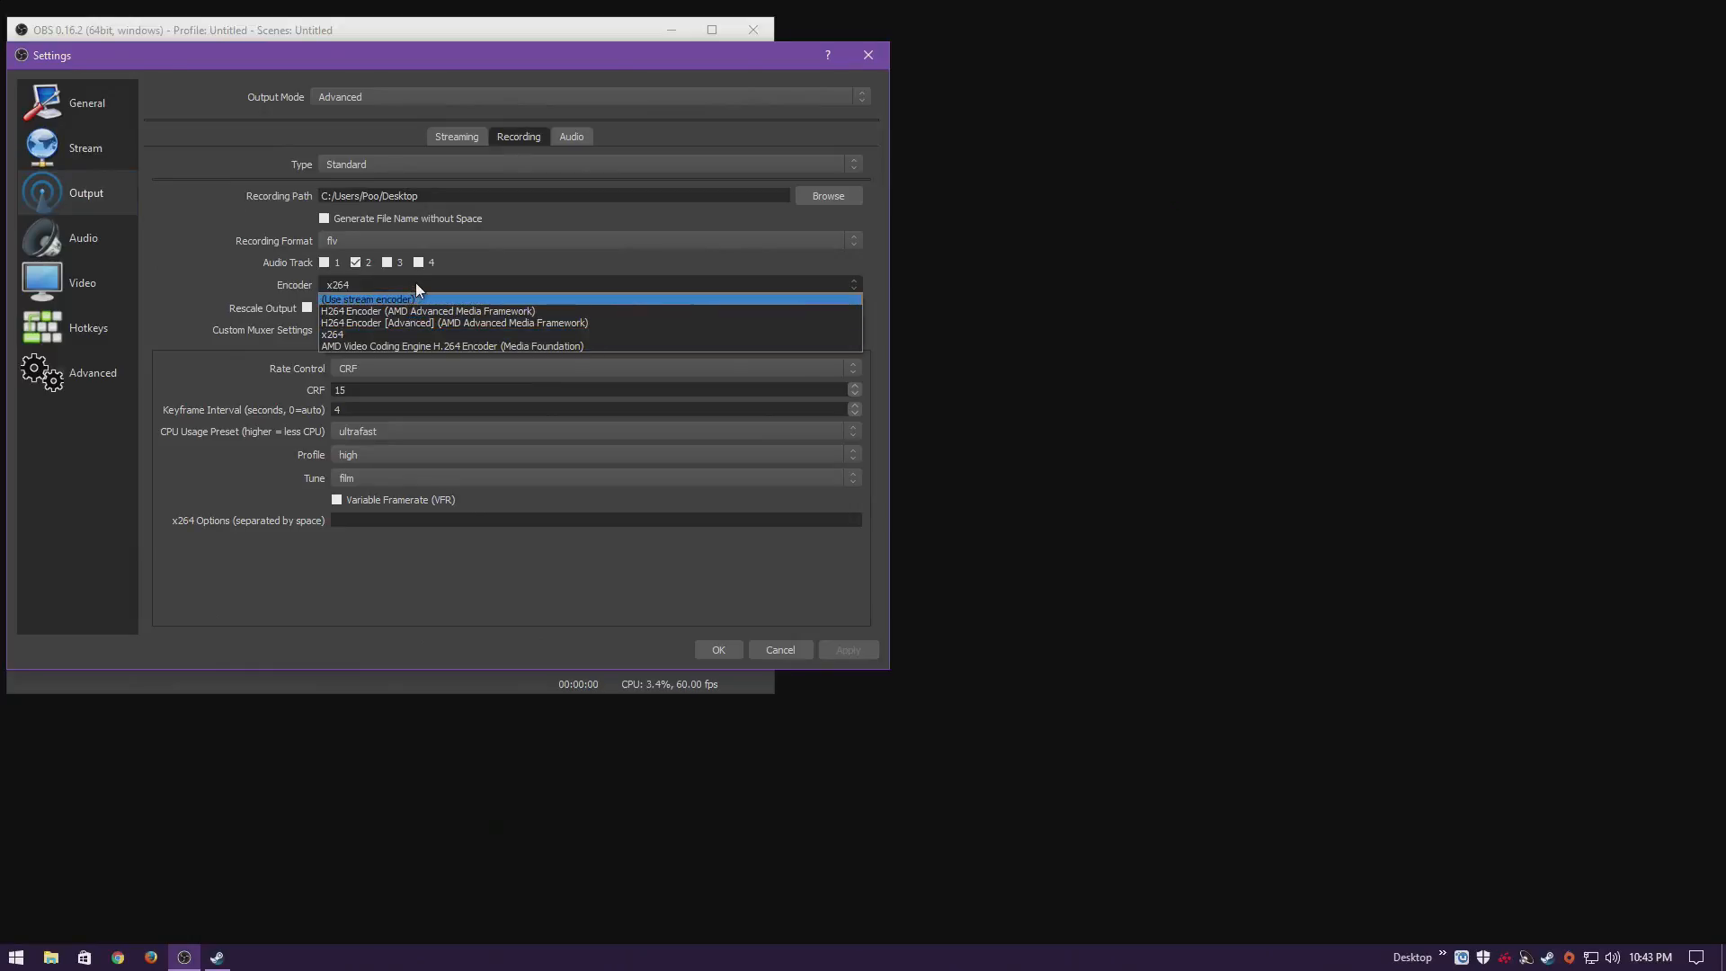
click(415, 282)
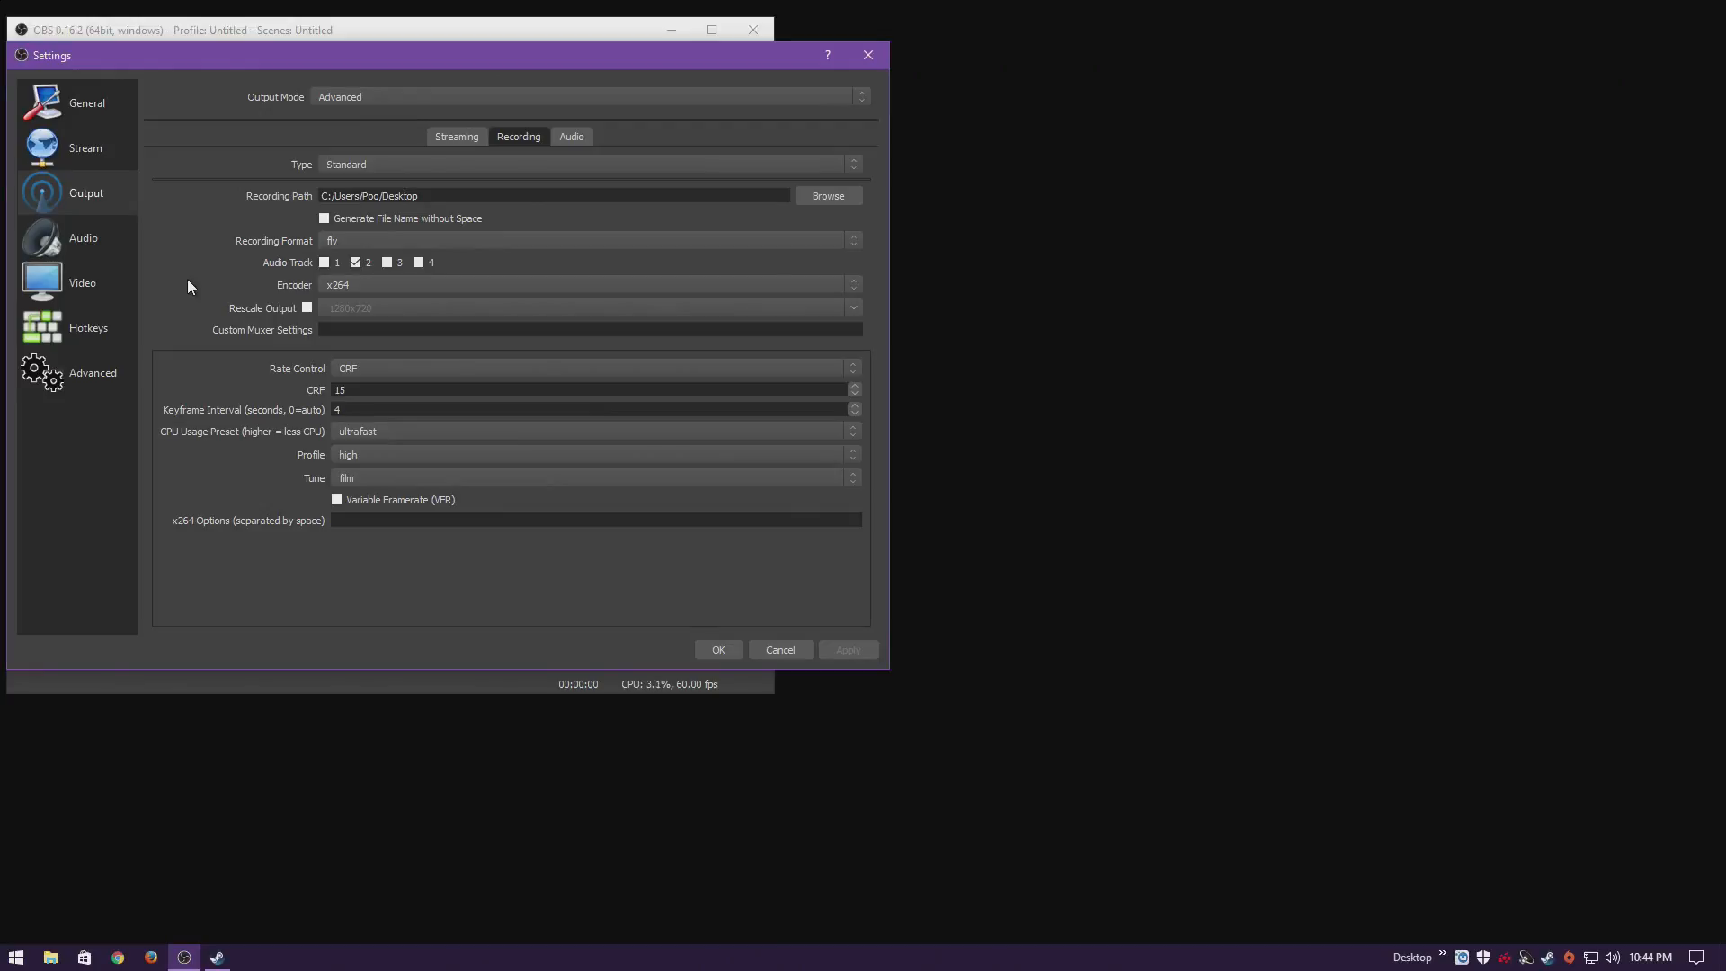
Examine the rate control methods available for the x264 recording encoder.
click(366, 369)
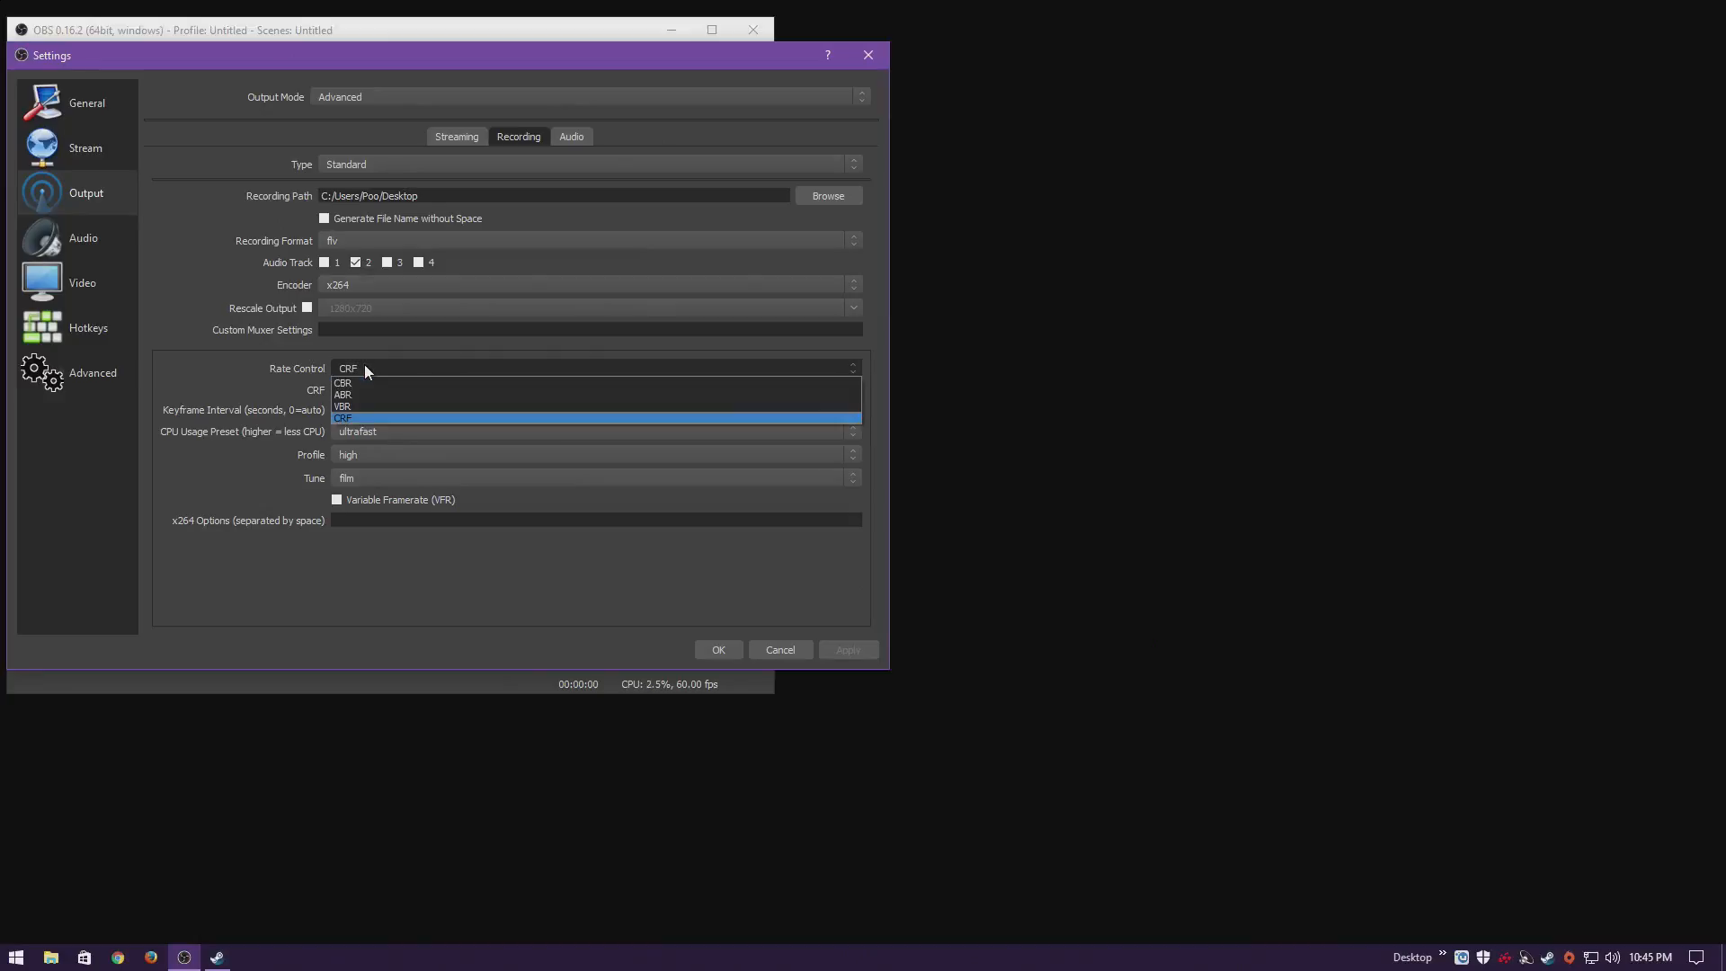
click(365, 370)
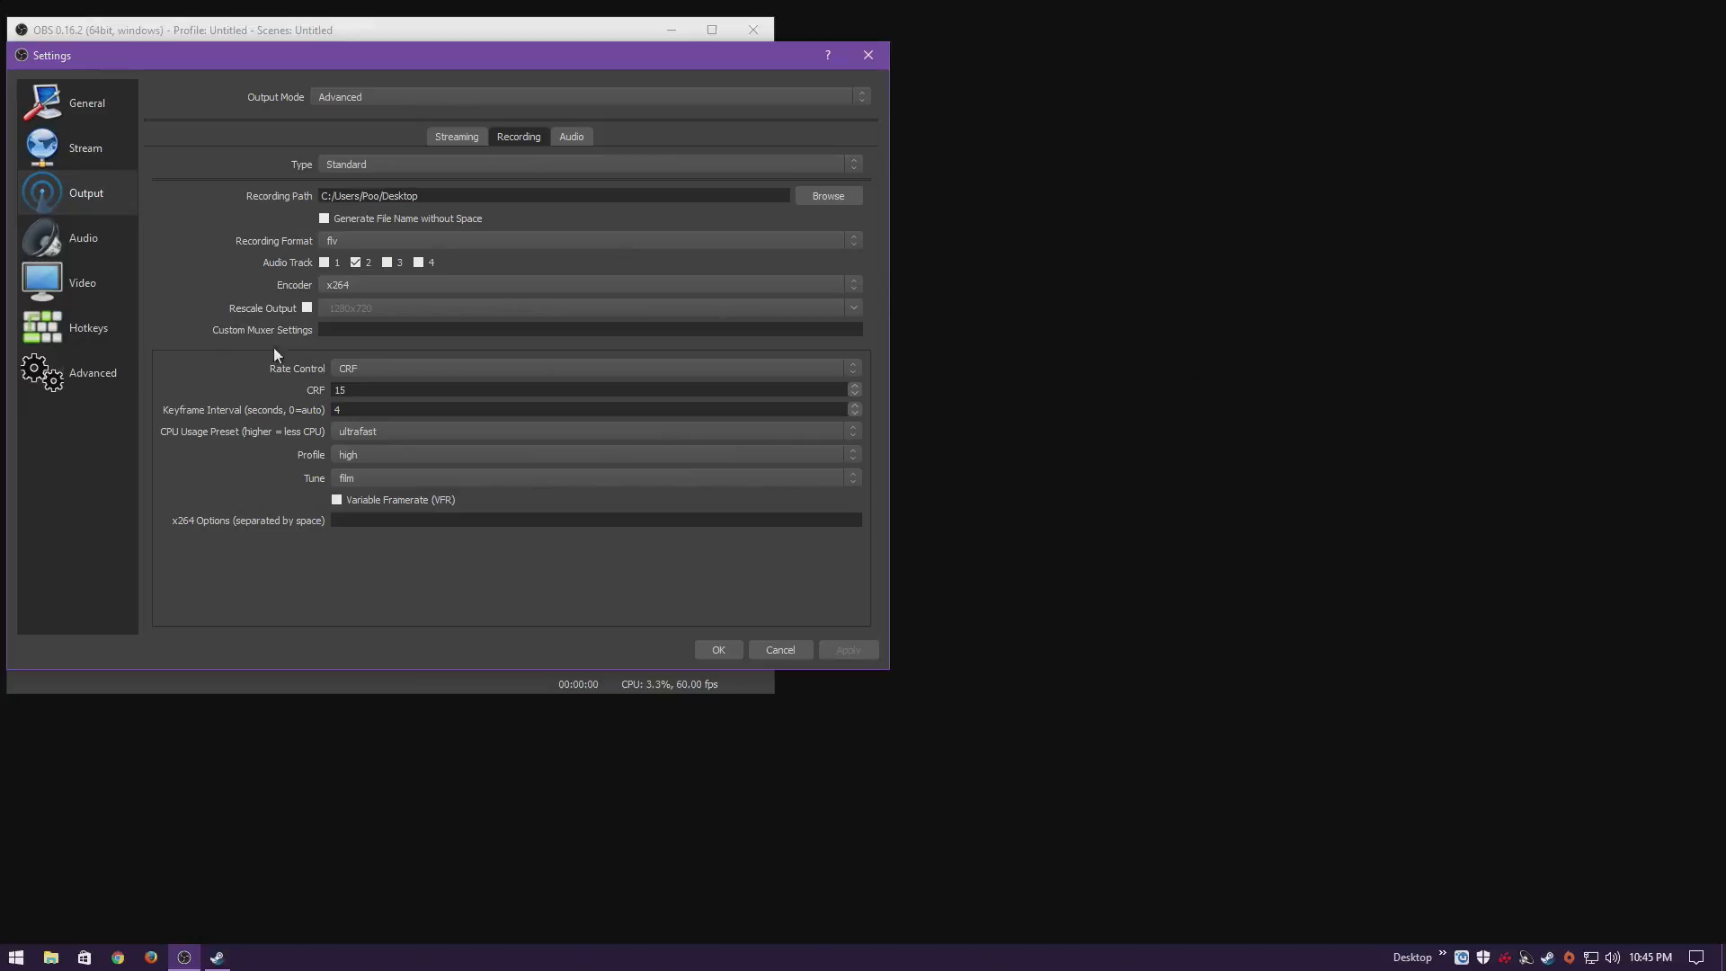
click(382, 369)
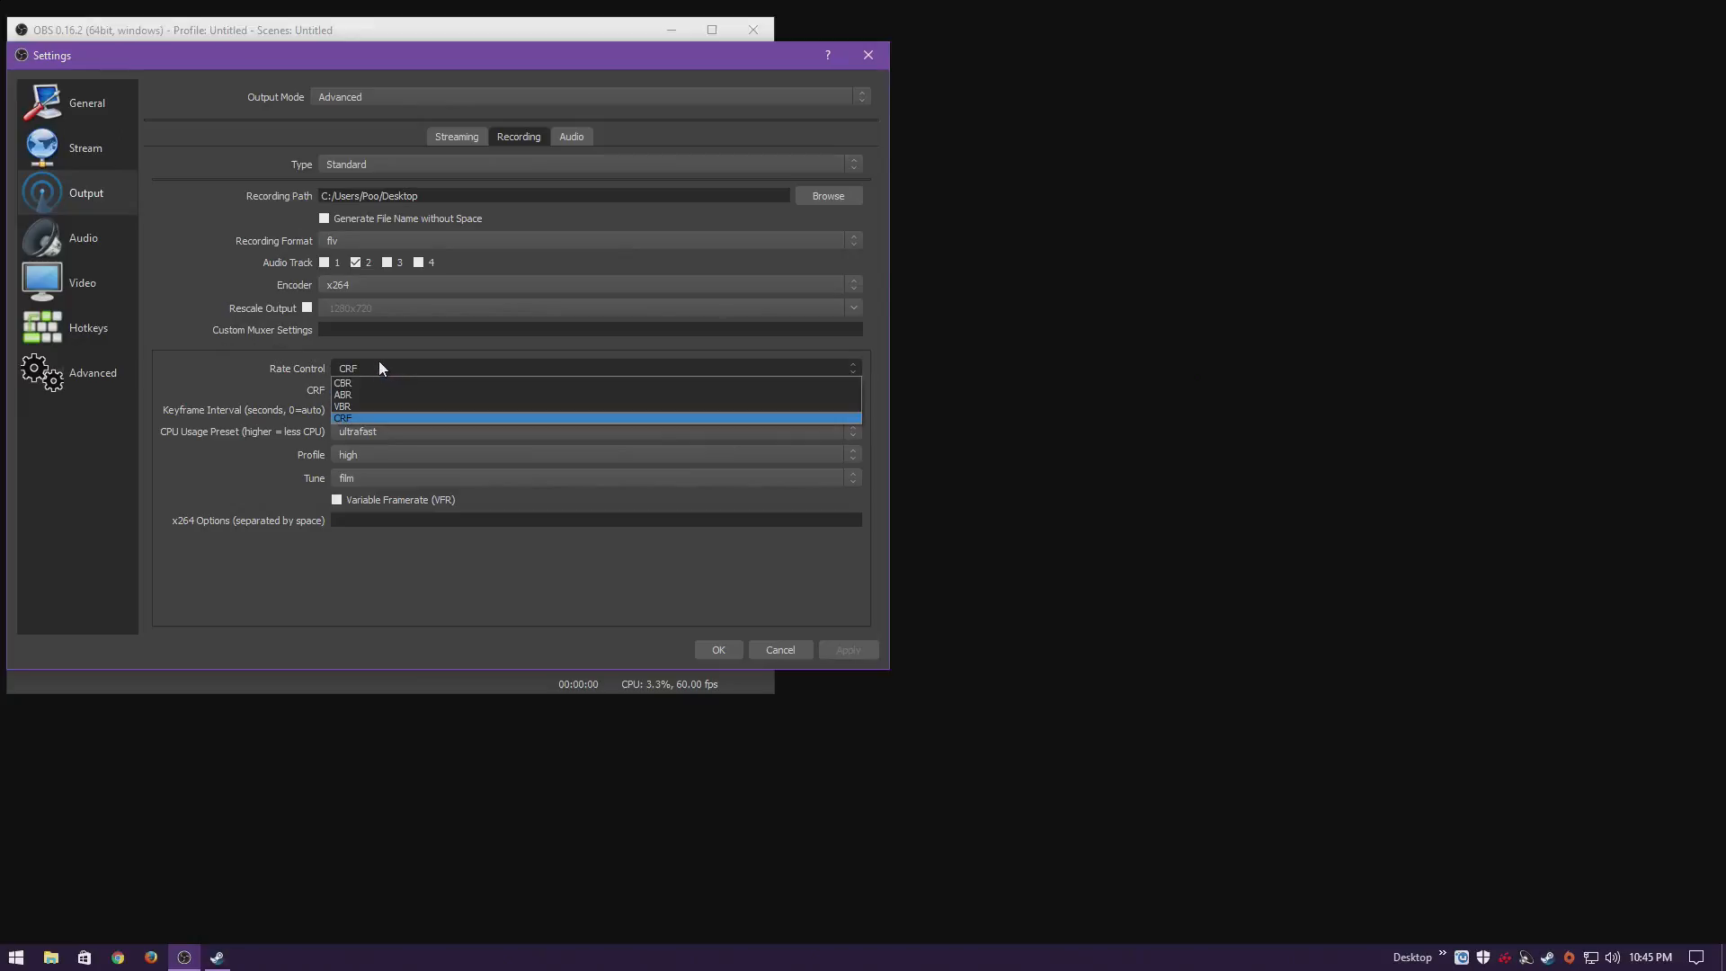
click(380, 363)
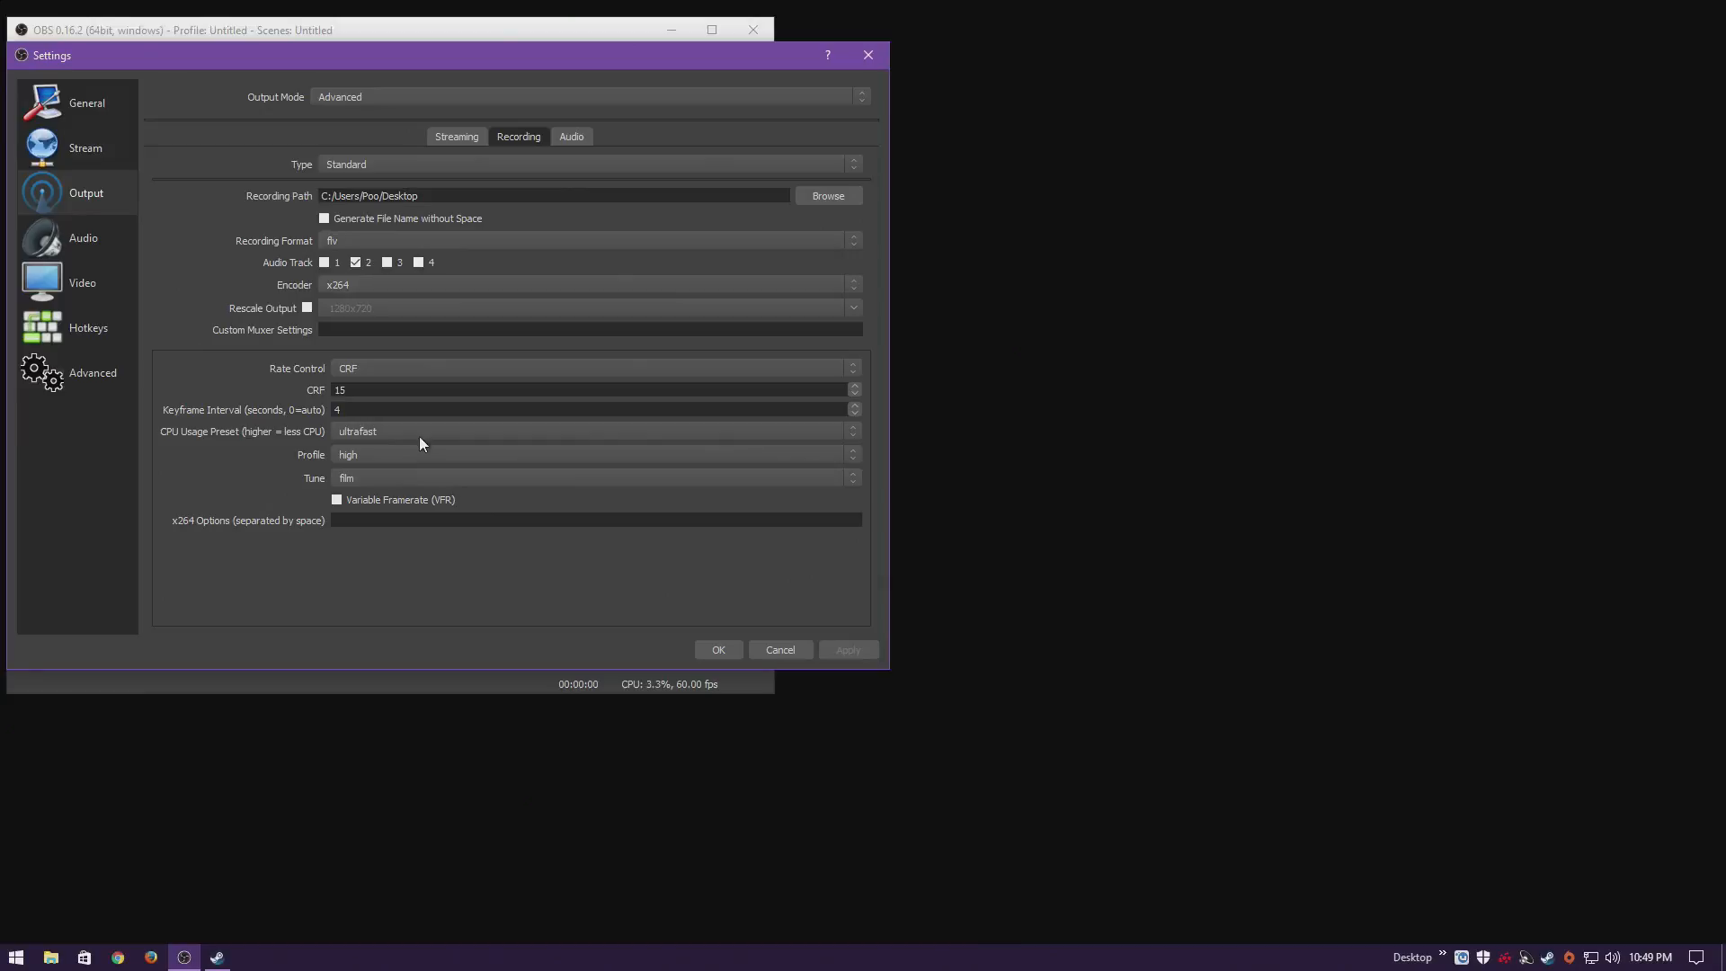
Examine the encoder profile options for recording and compare them with the streaming output's profile.
click(401, 457)
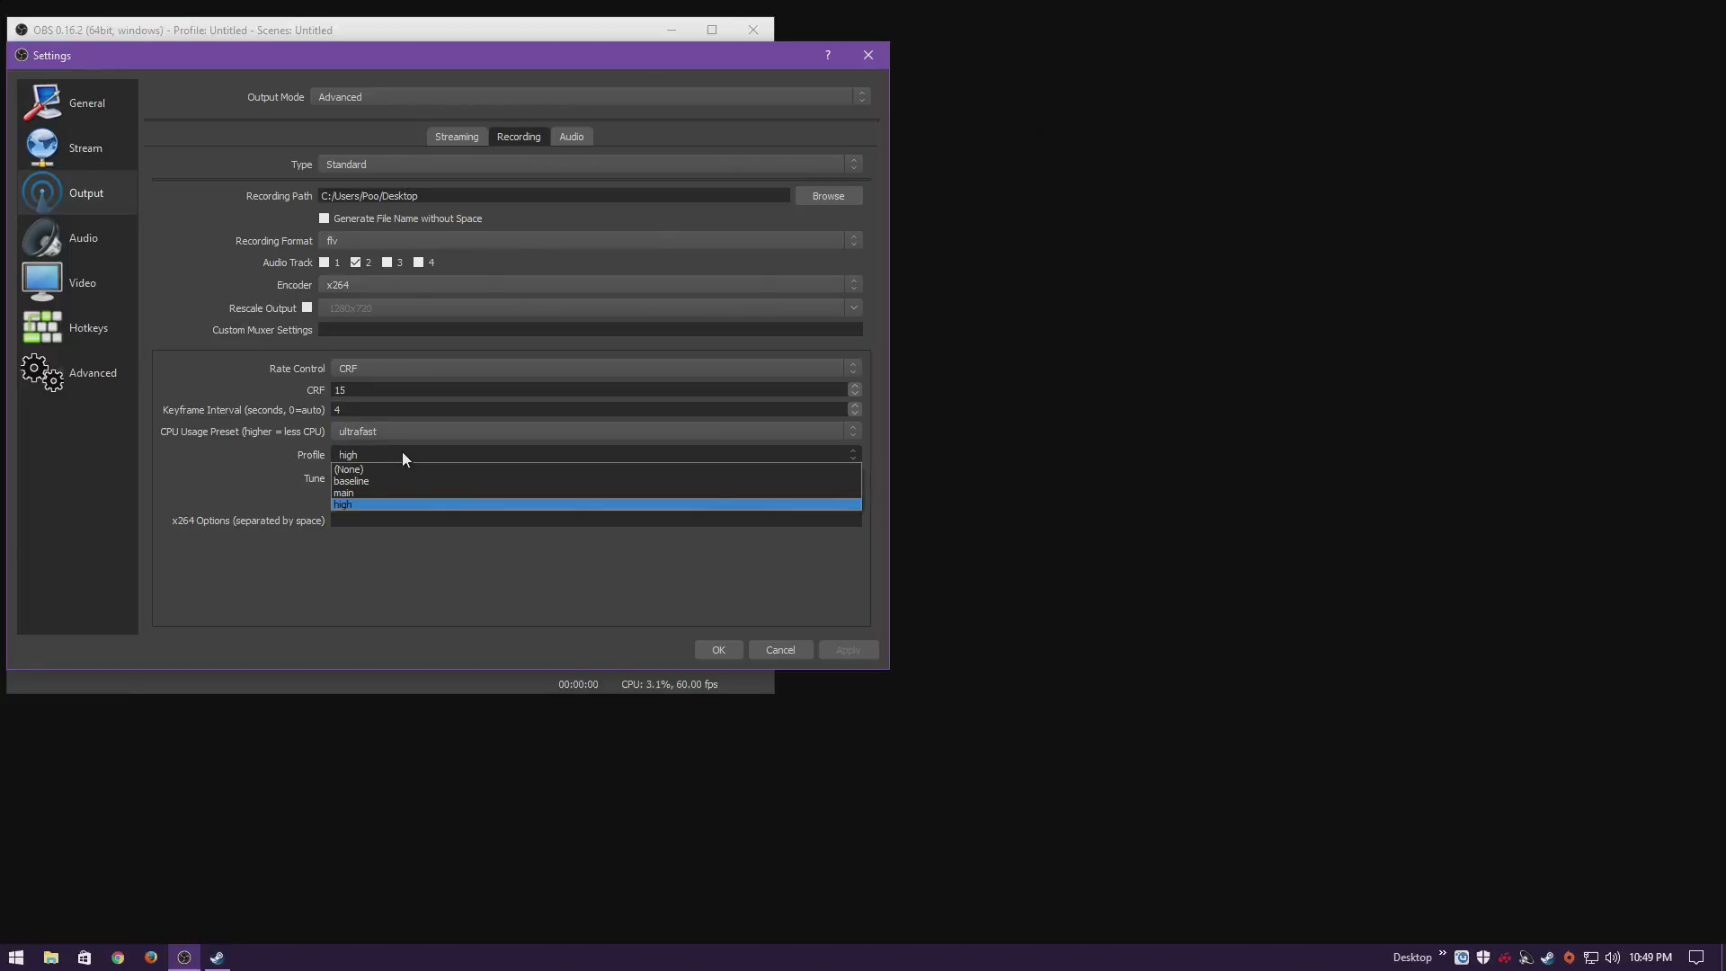
click(402, 454)
click(458, 137)
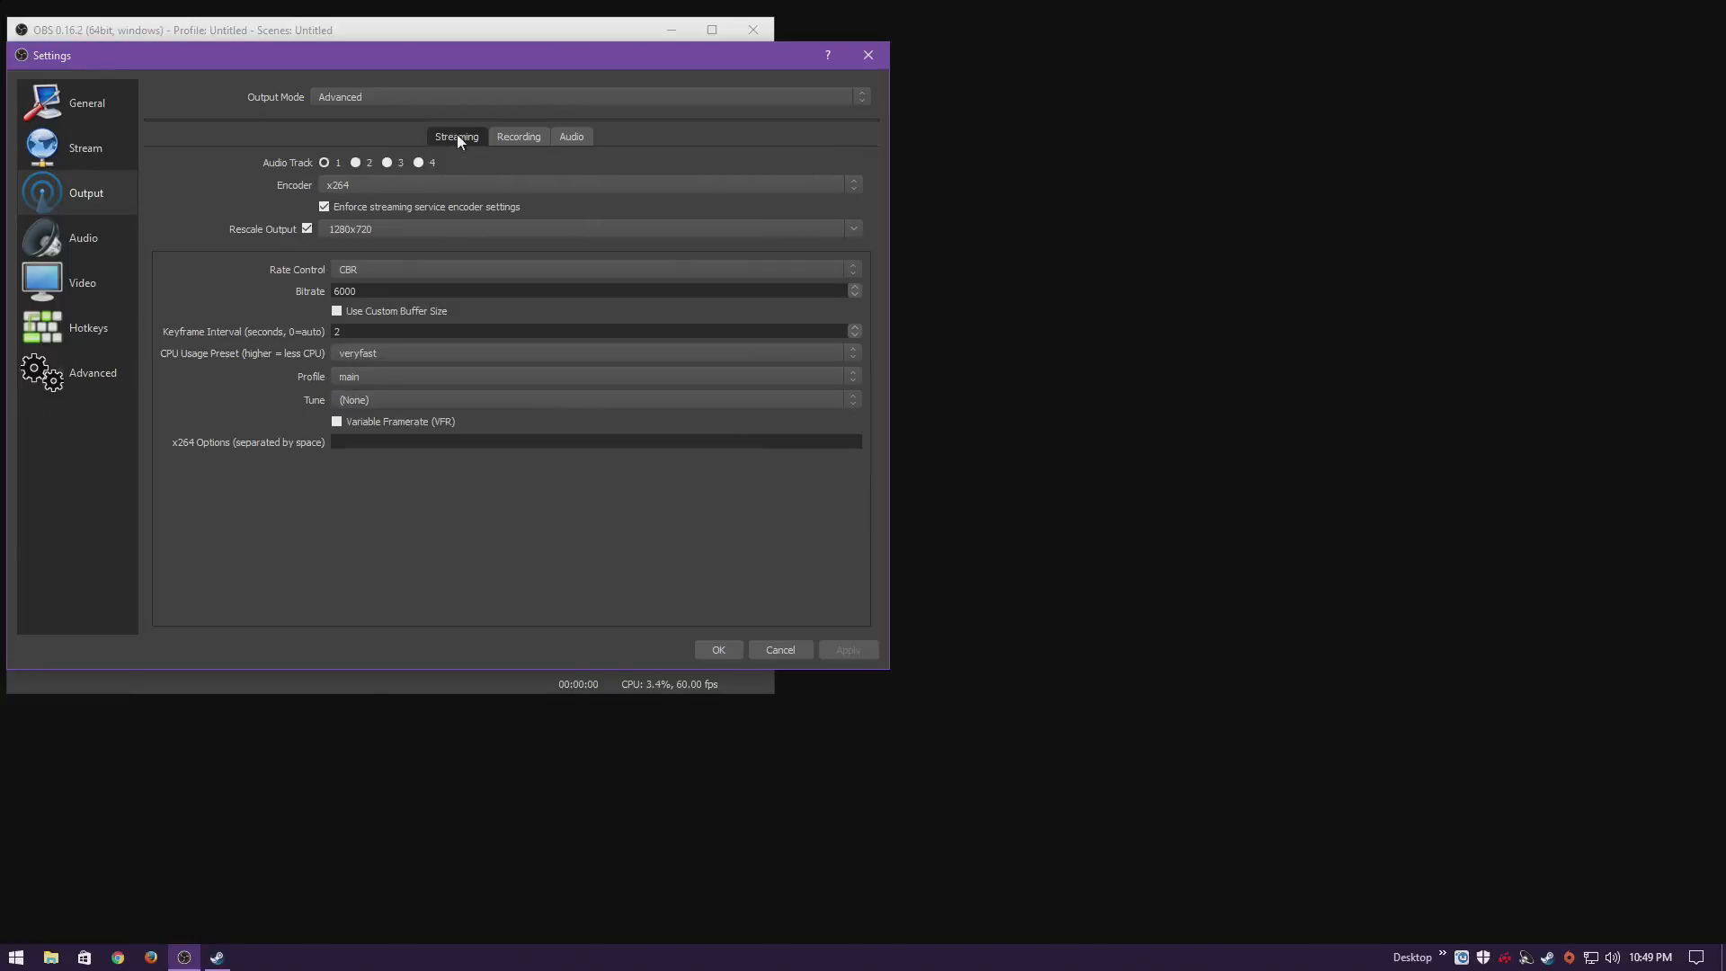
click(509, 138)
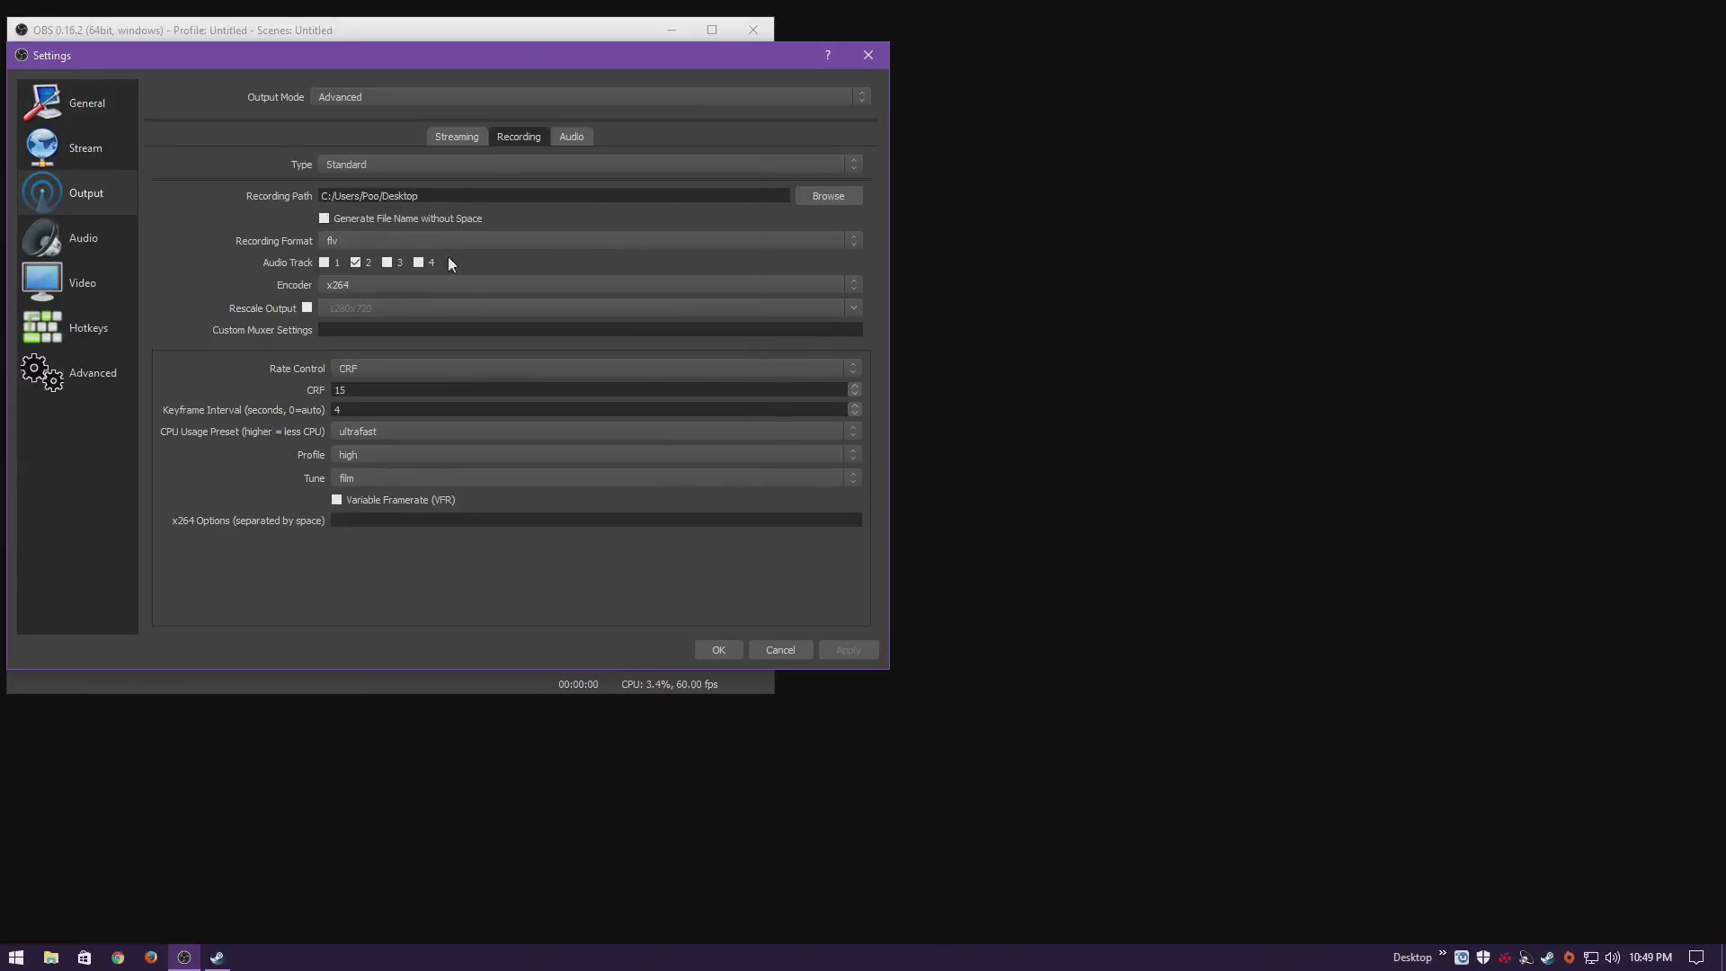
click(365, 456)
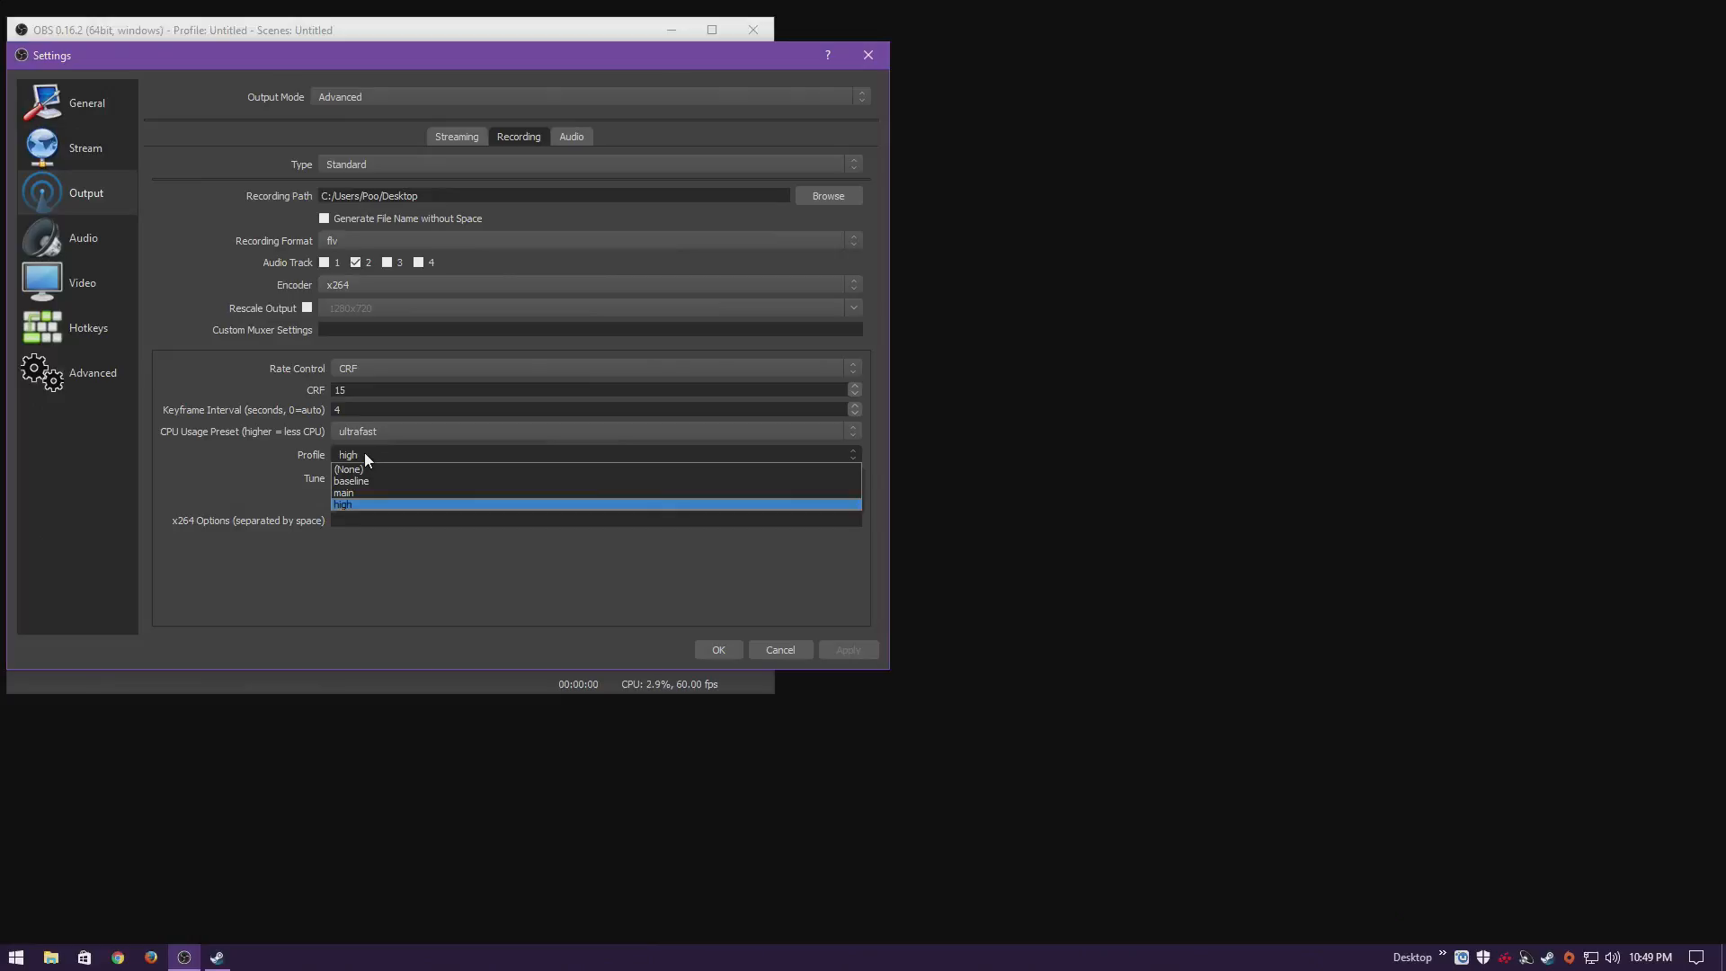
click(365, 451)
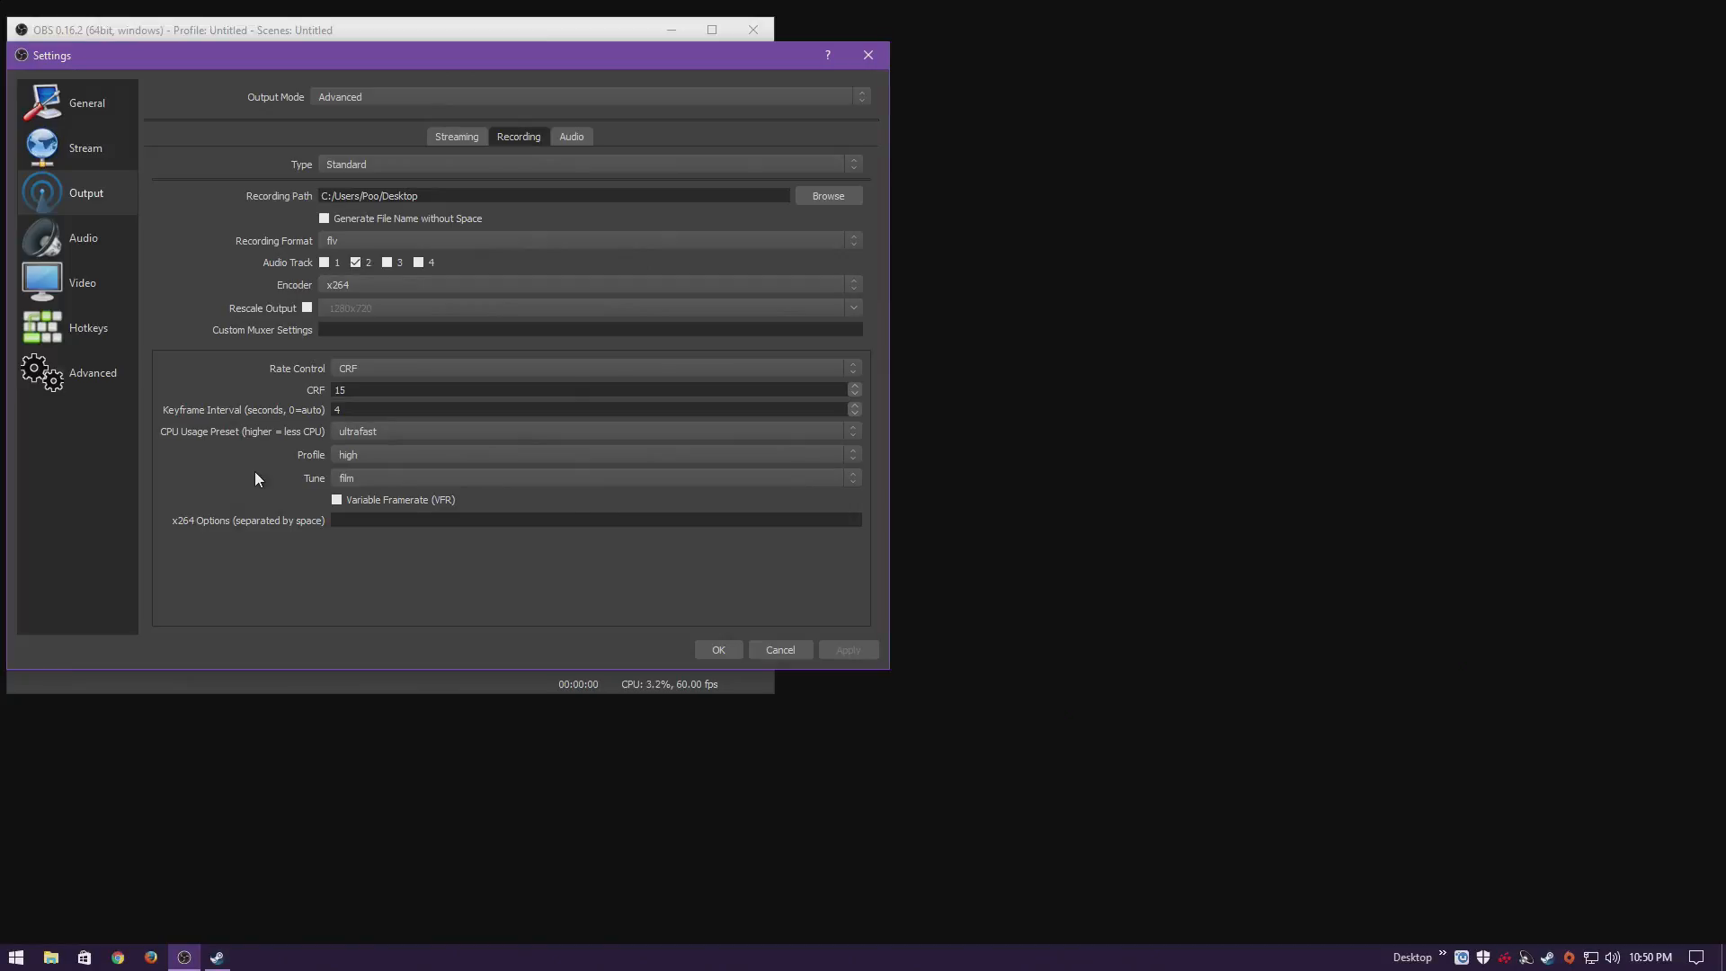
click(390, 454)
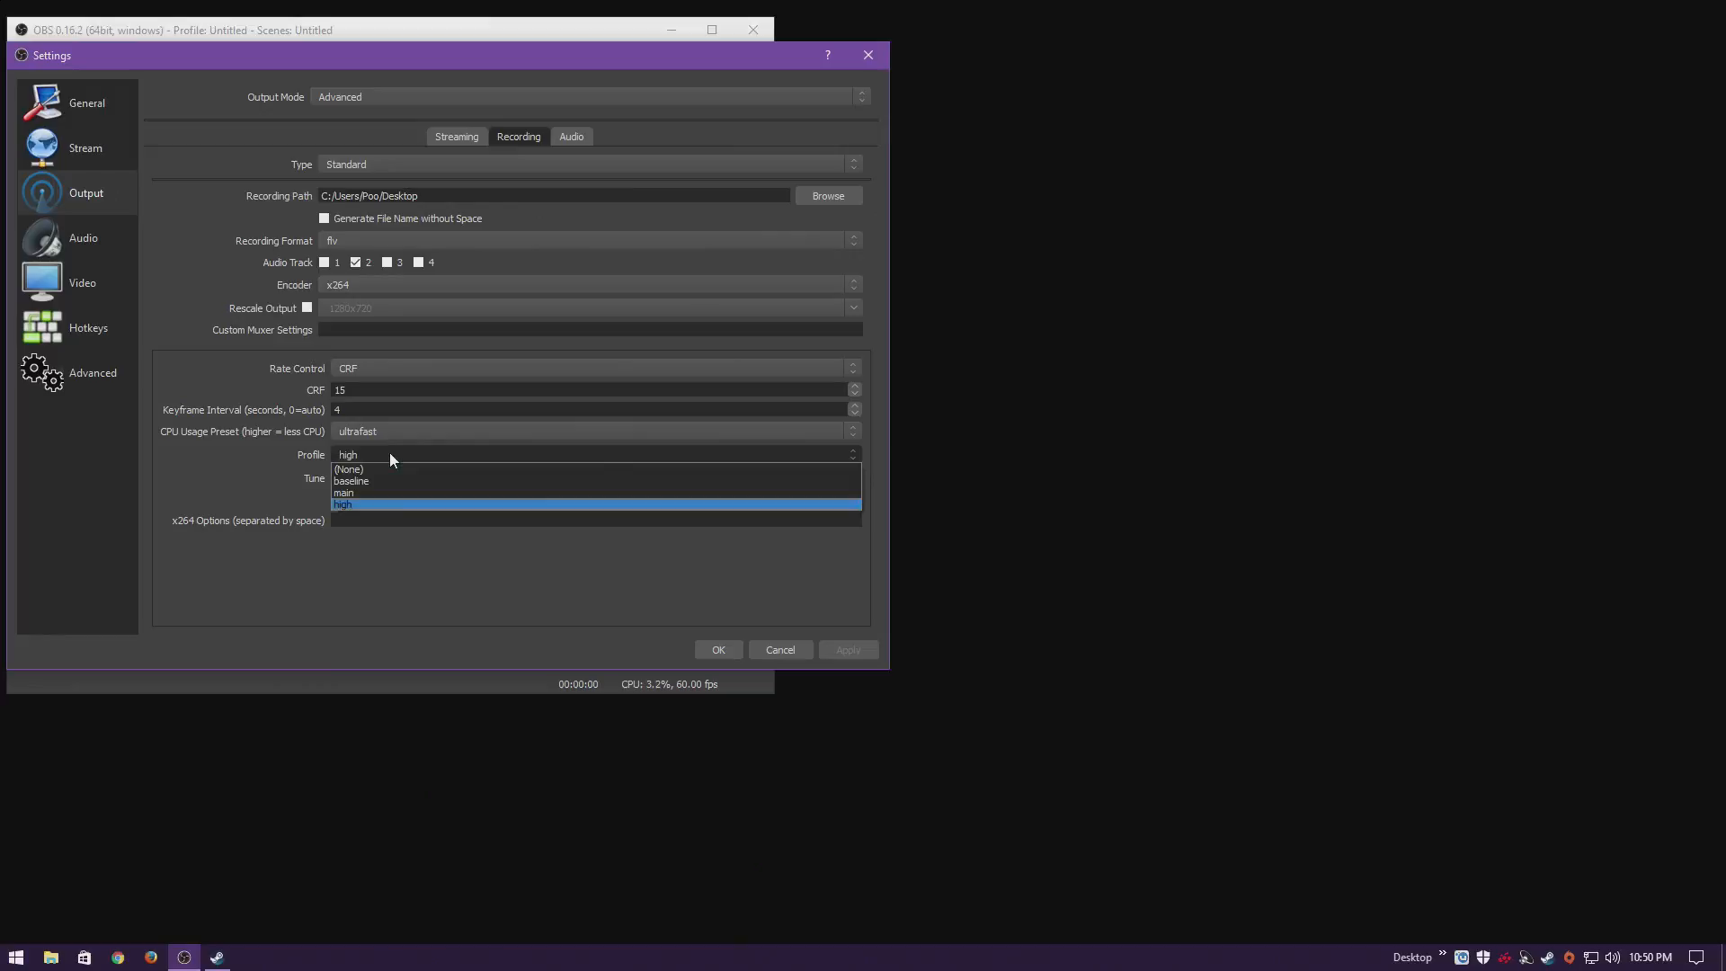
click(390, 453)
Examine the x264 tune options available for recording.
click(366, 481)
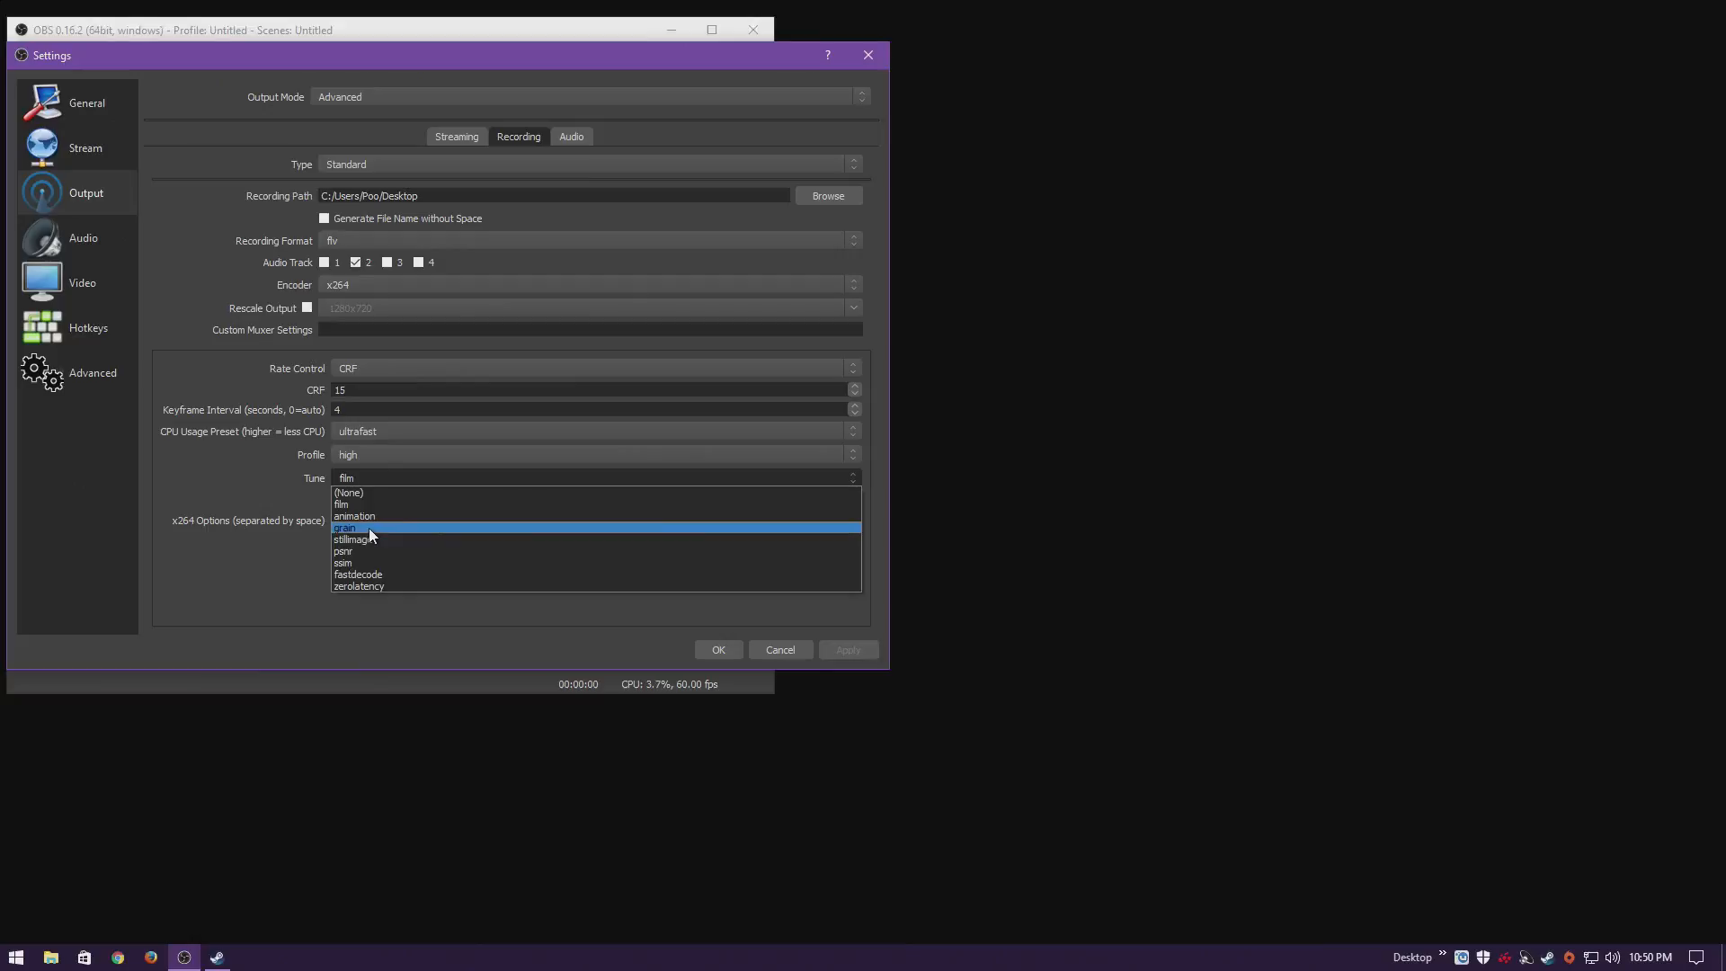
click(376, 474)
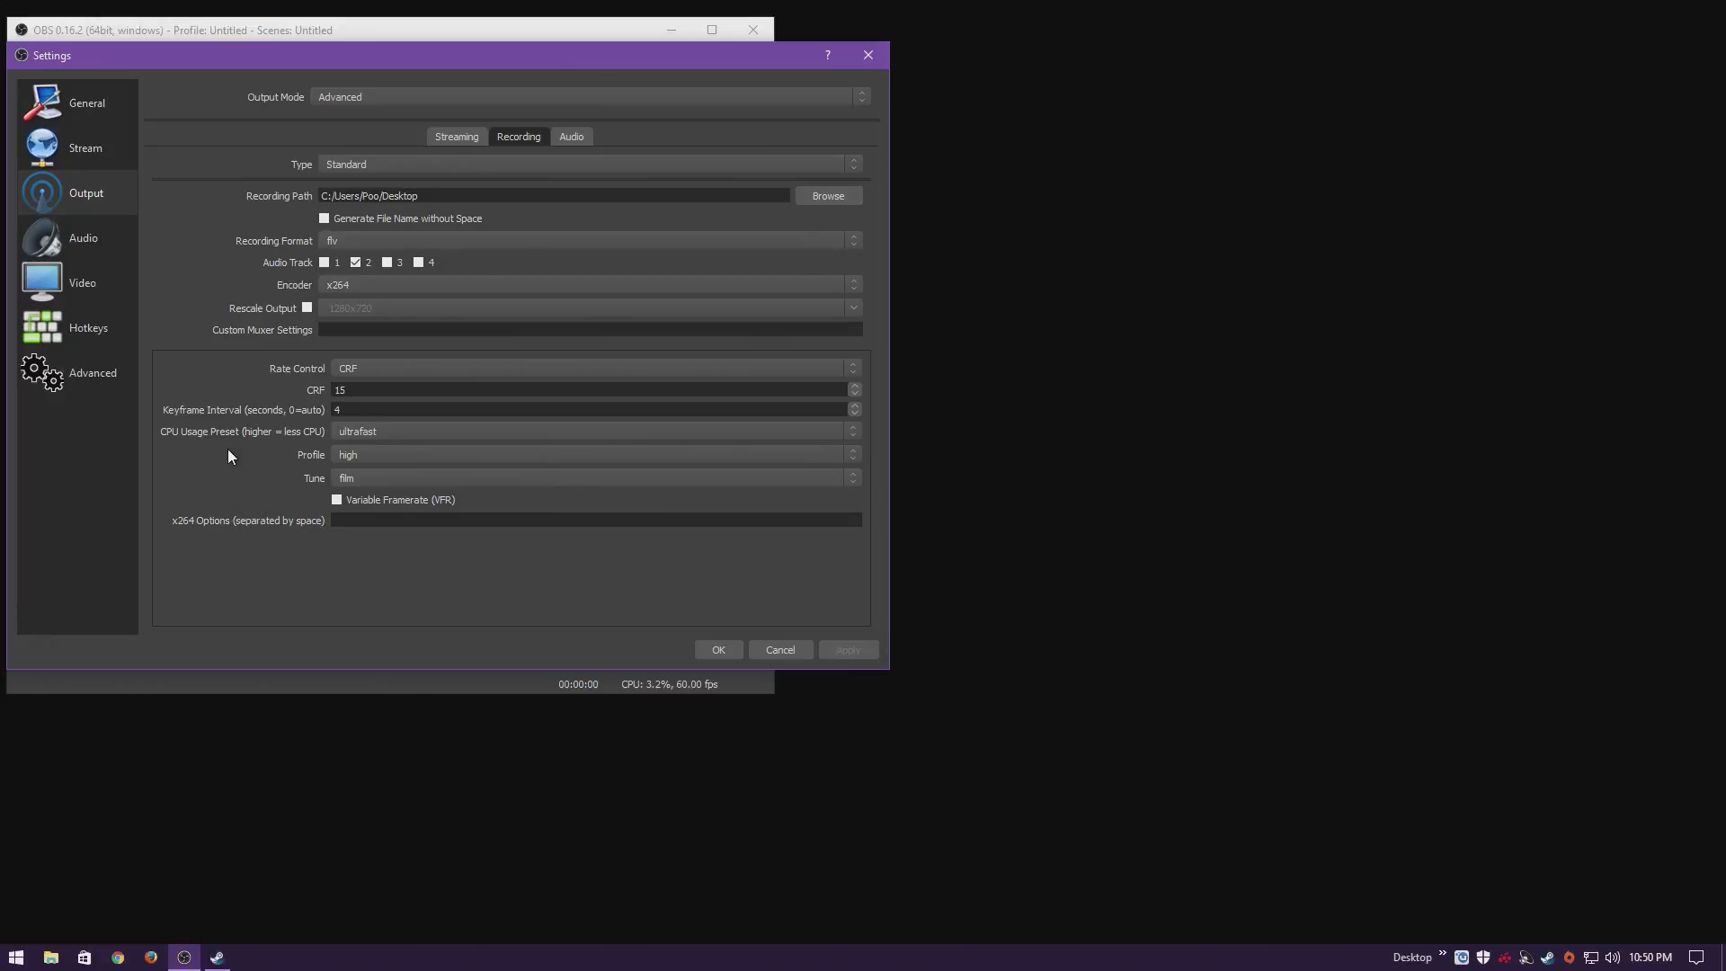
click(355, 479)
click(355, 477)
Review the audio device and video resolution settings, including the choices for the downscale filter.
click(98, 253)
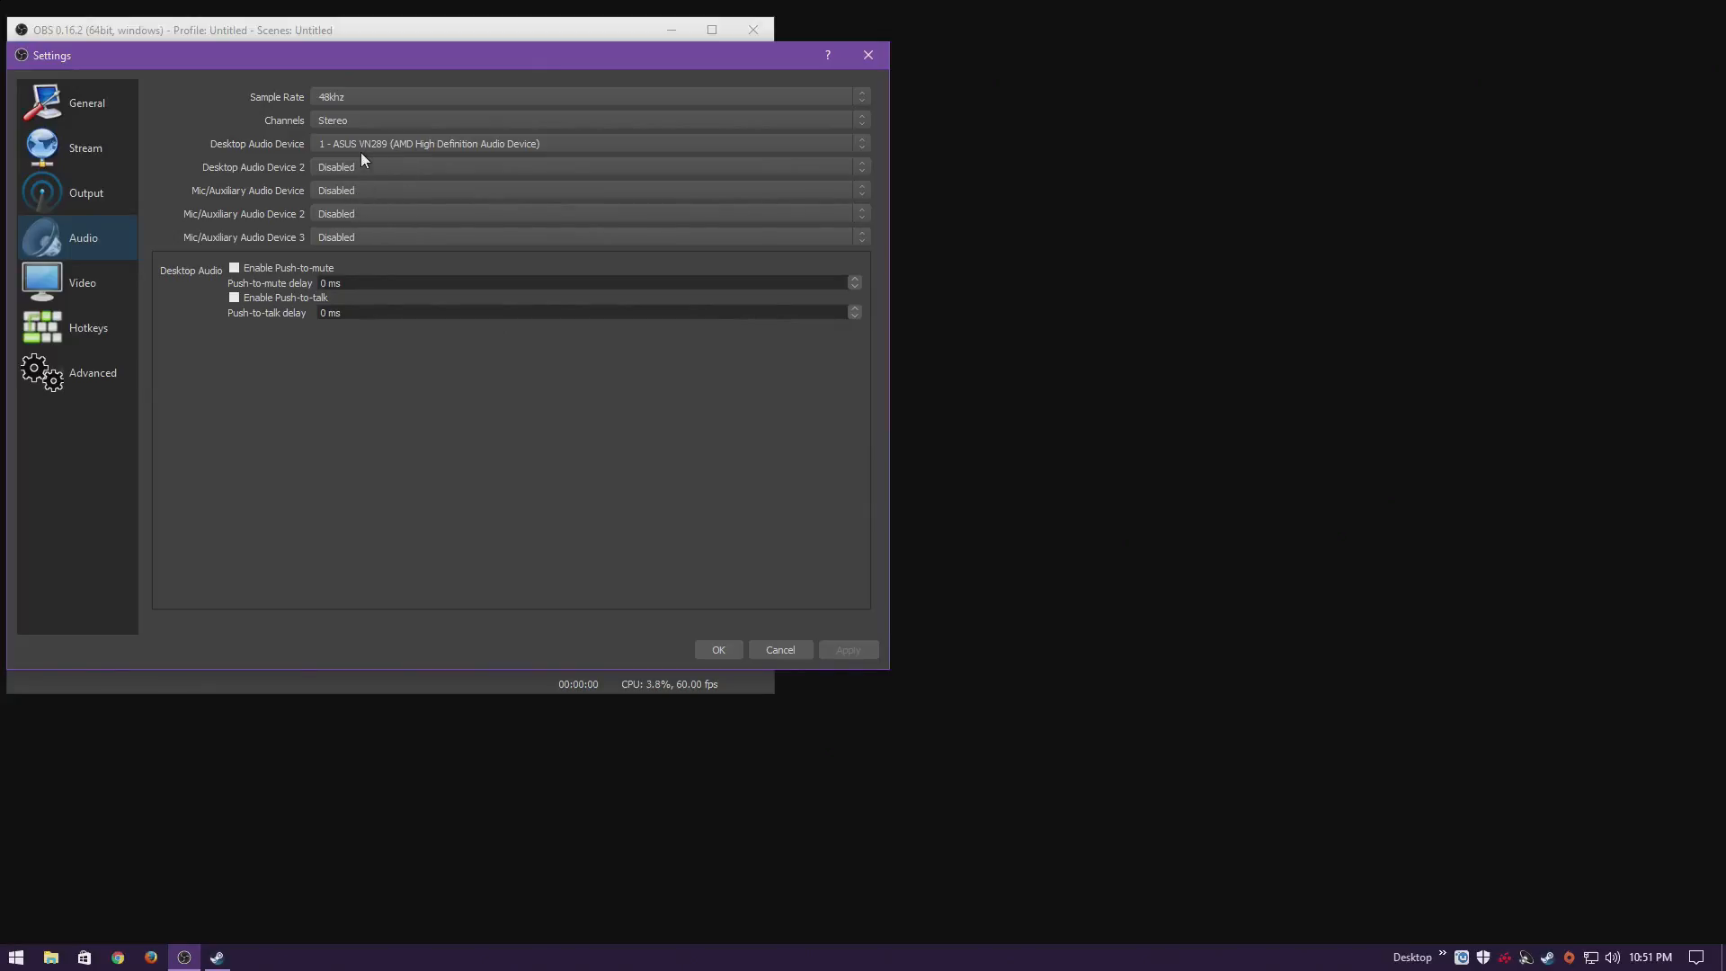
click(98, 287)
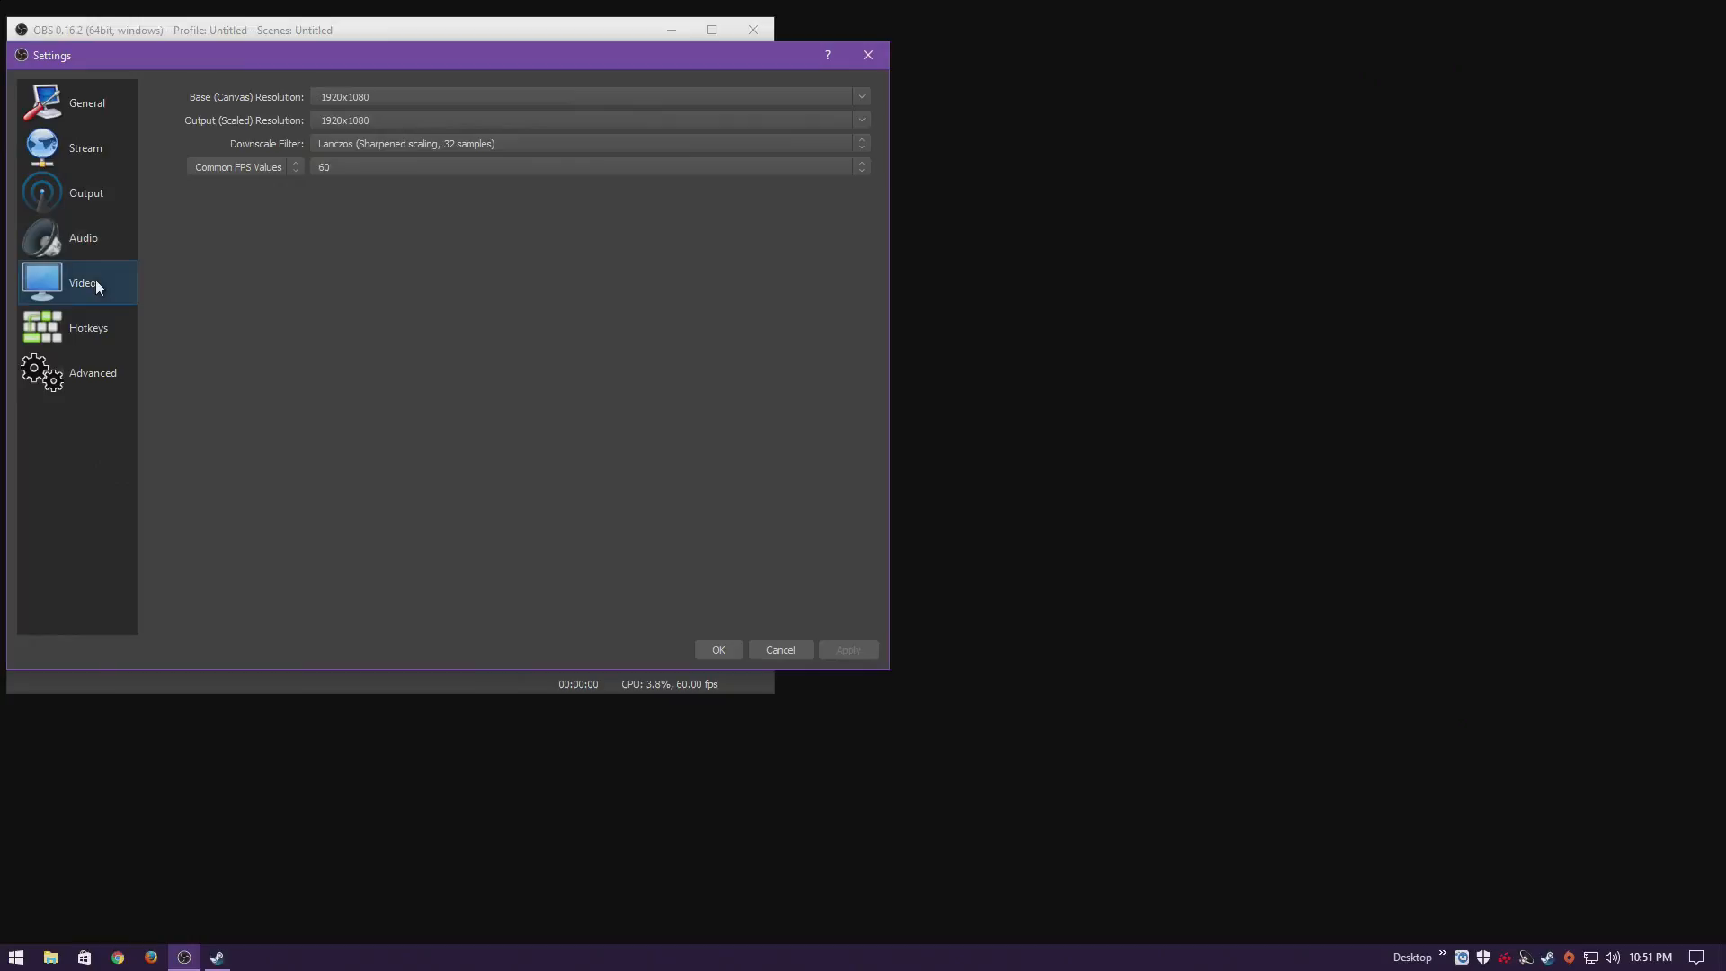
click(457, 142)
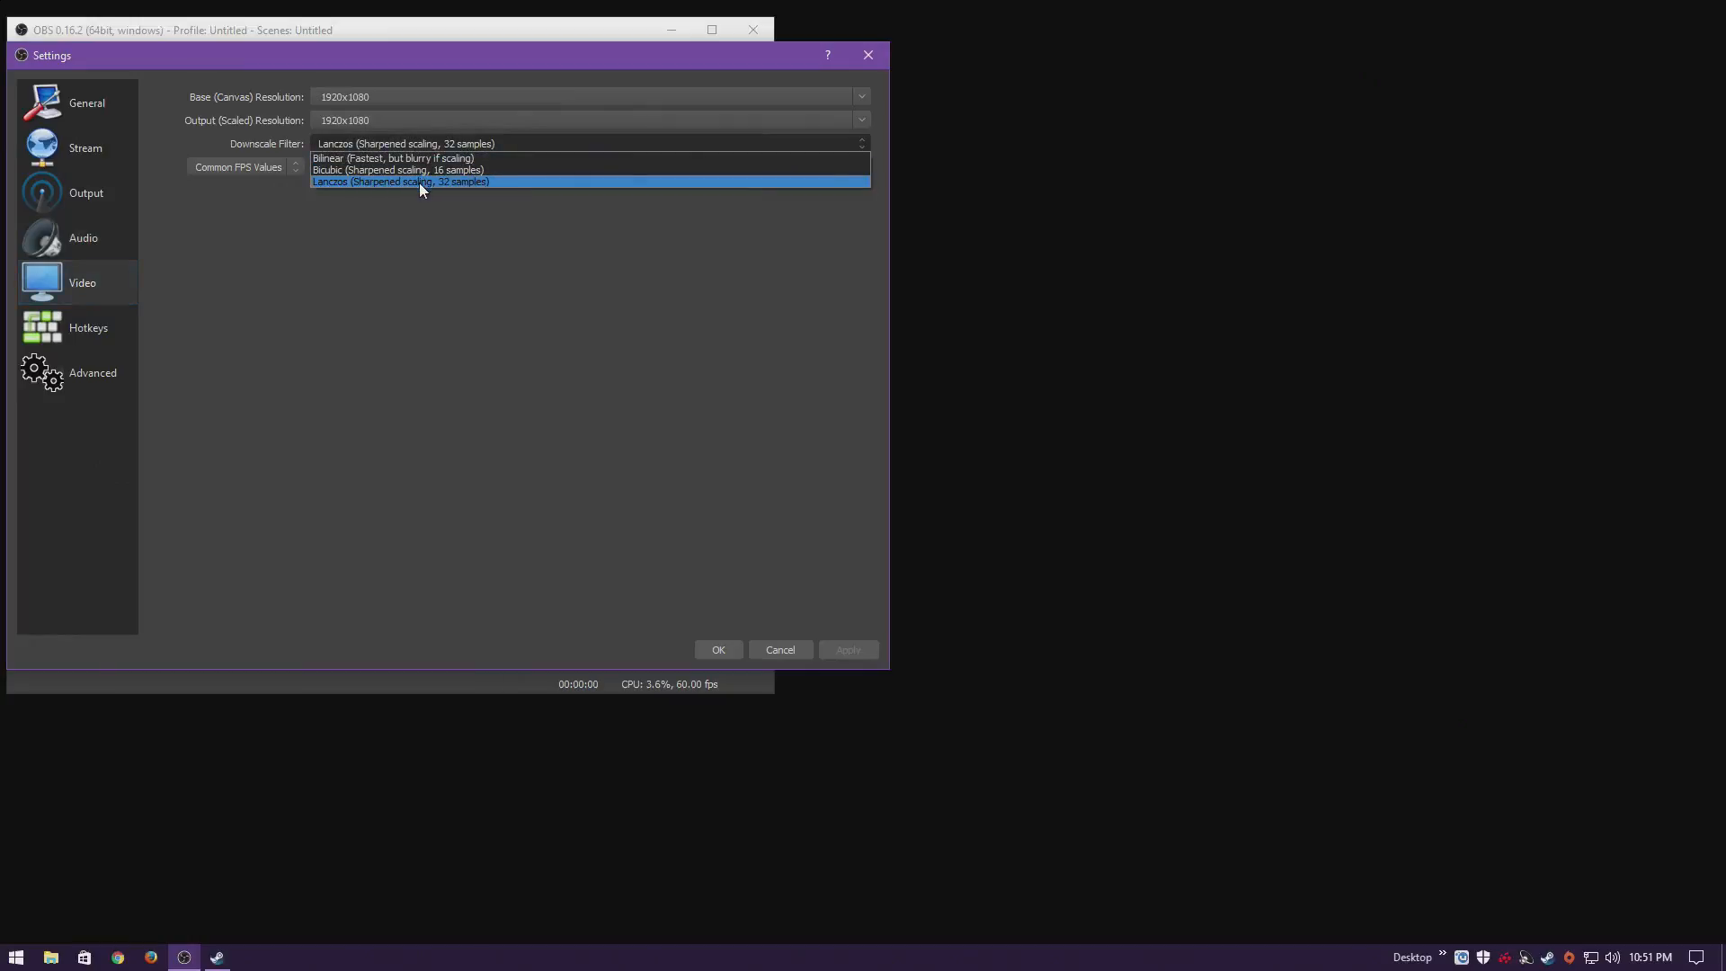
click(457, 142)
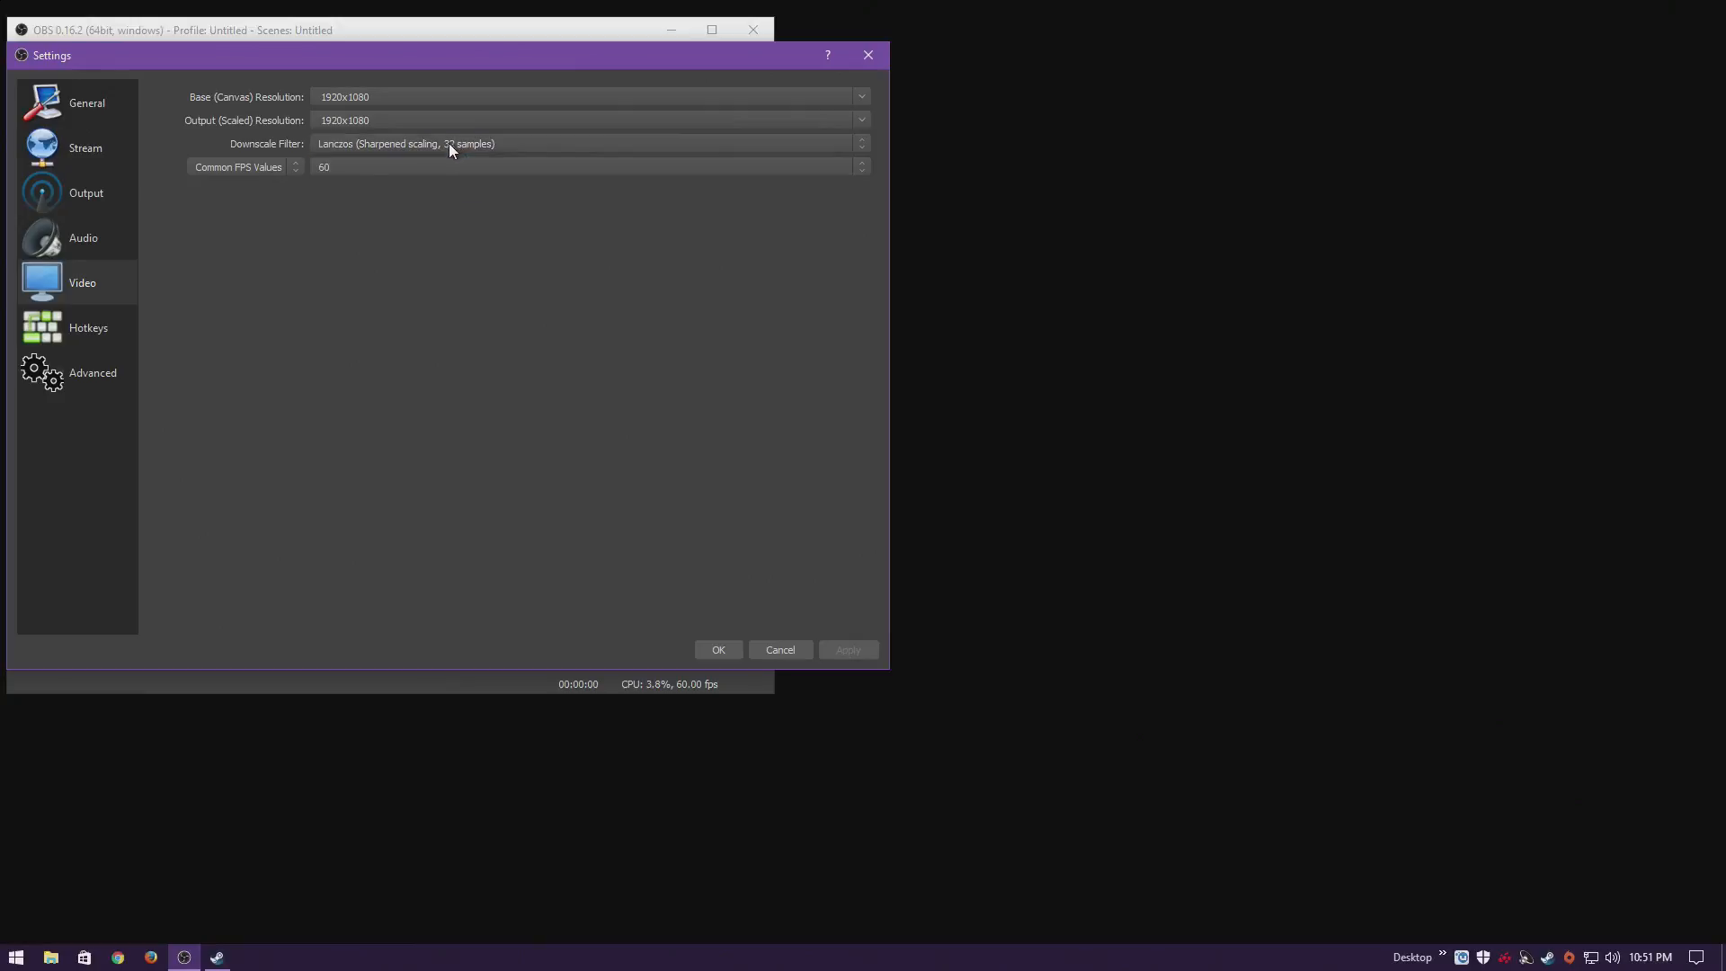
click(358, 143)
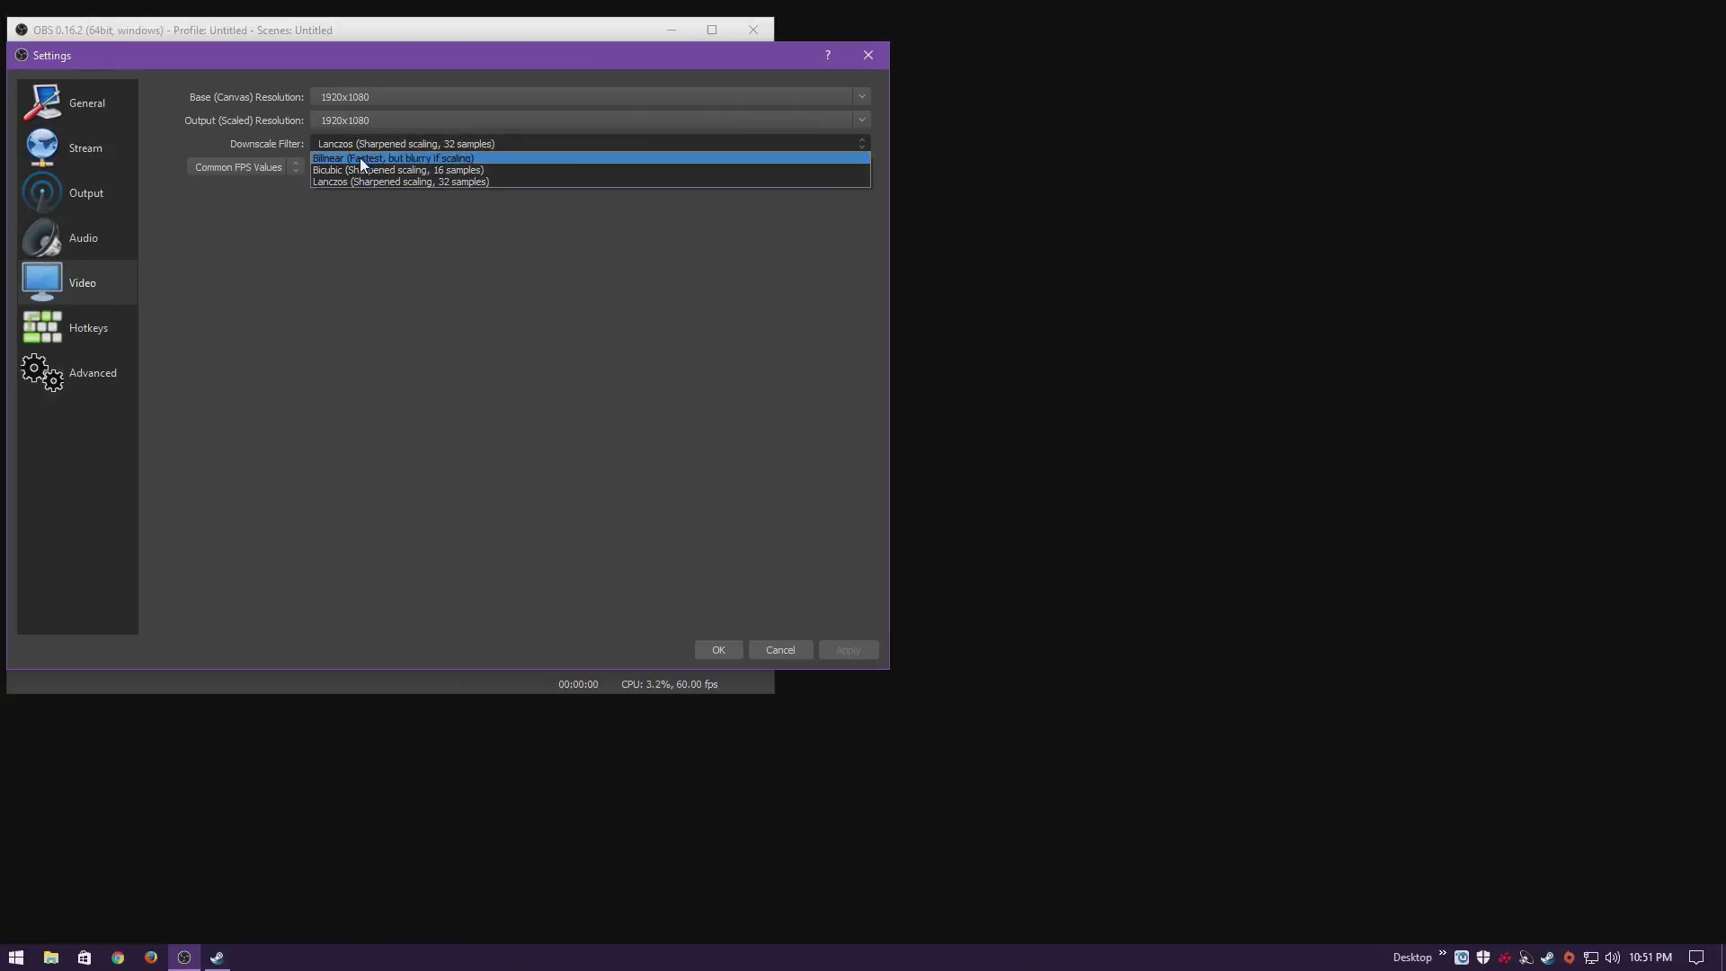
click(375, 144)
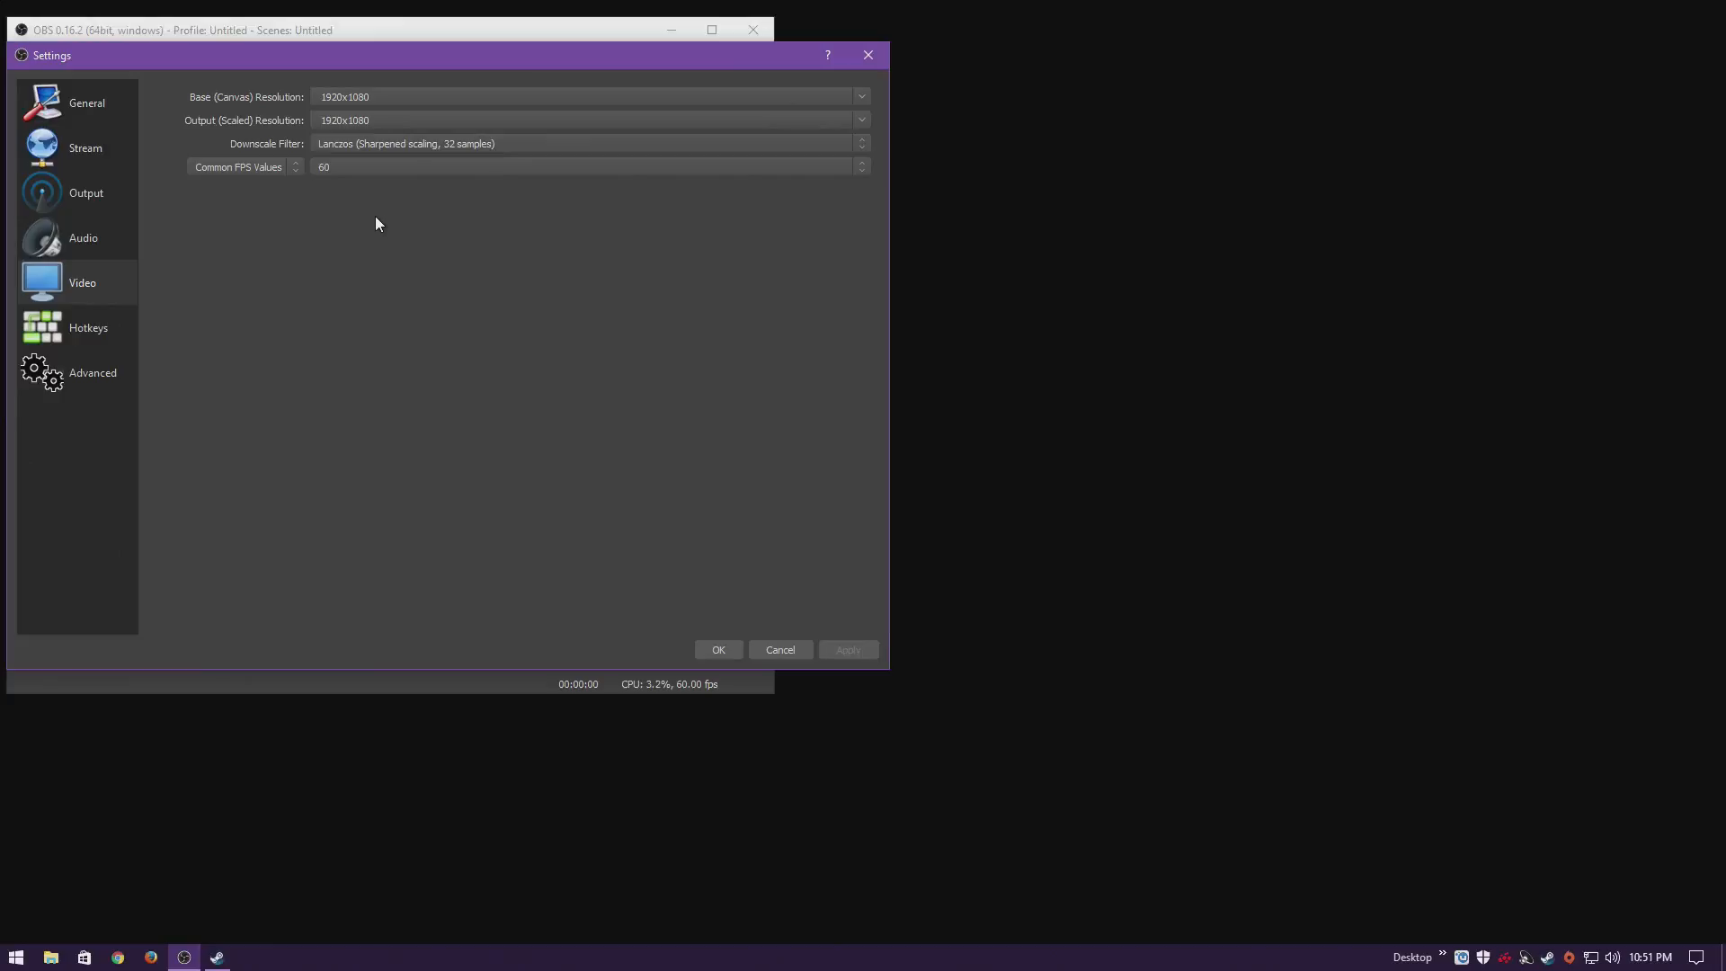
Review the assigned hotkeys and the advanced video, recording and network settings.
click(34, 329)
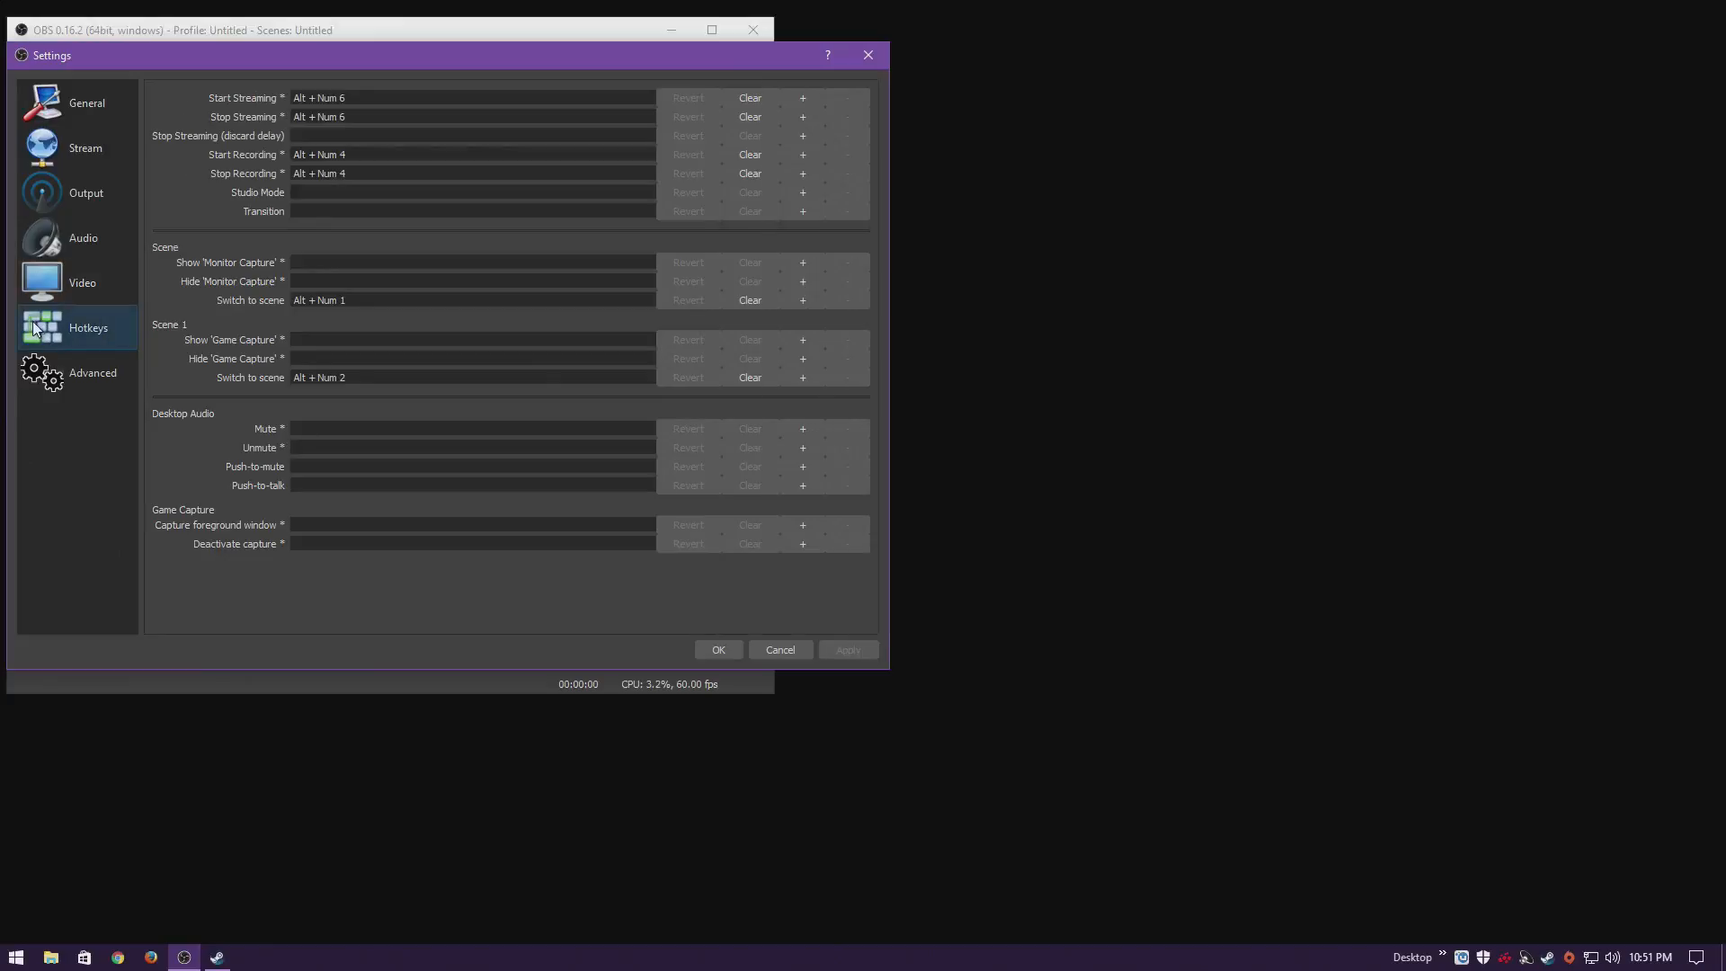
click(96, 381)
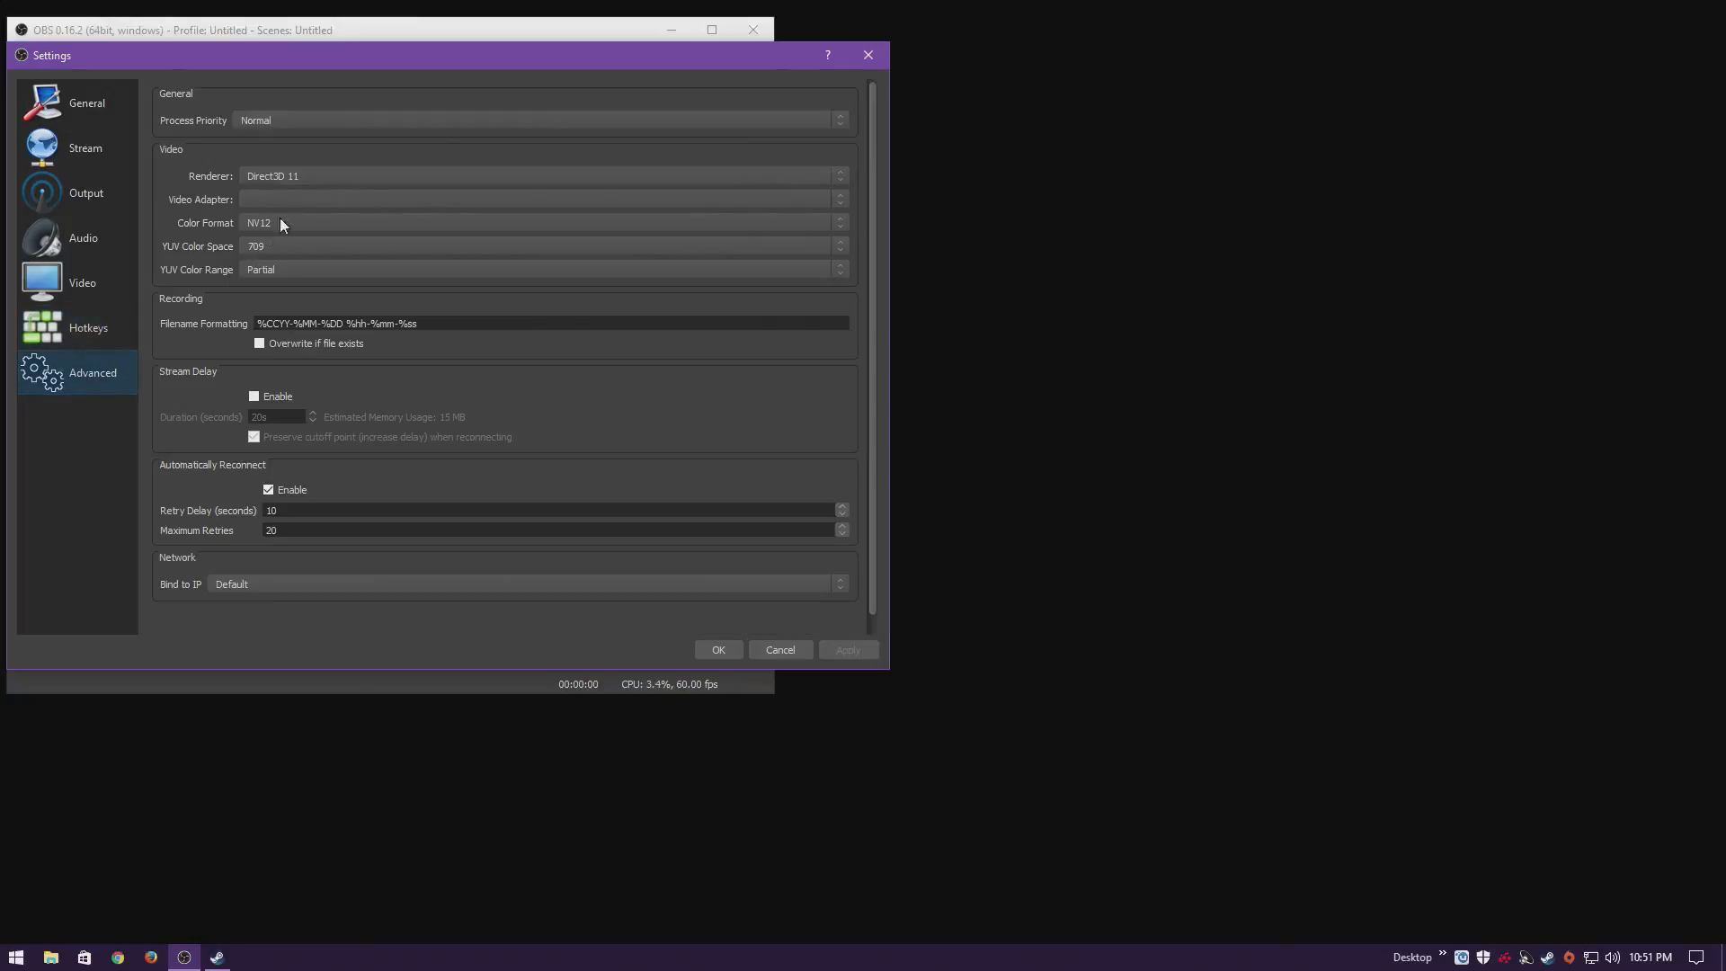
Examine the renderer and color format choices in the advanced video settings.
click(284, 177)
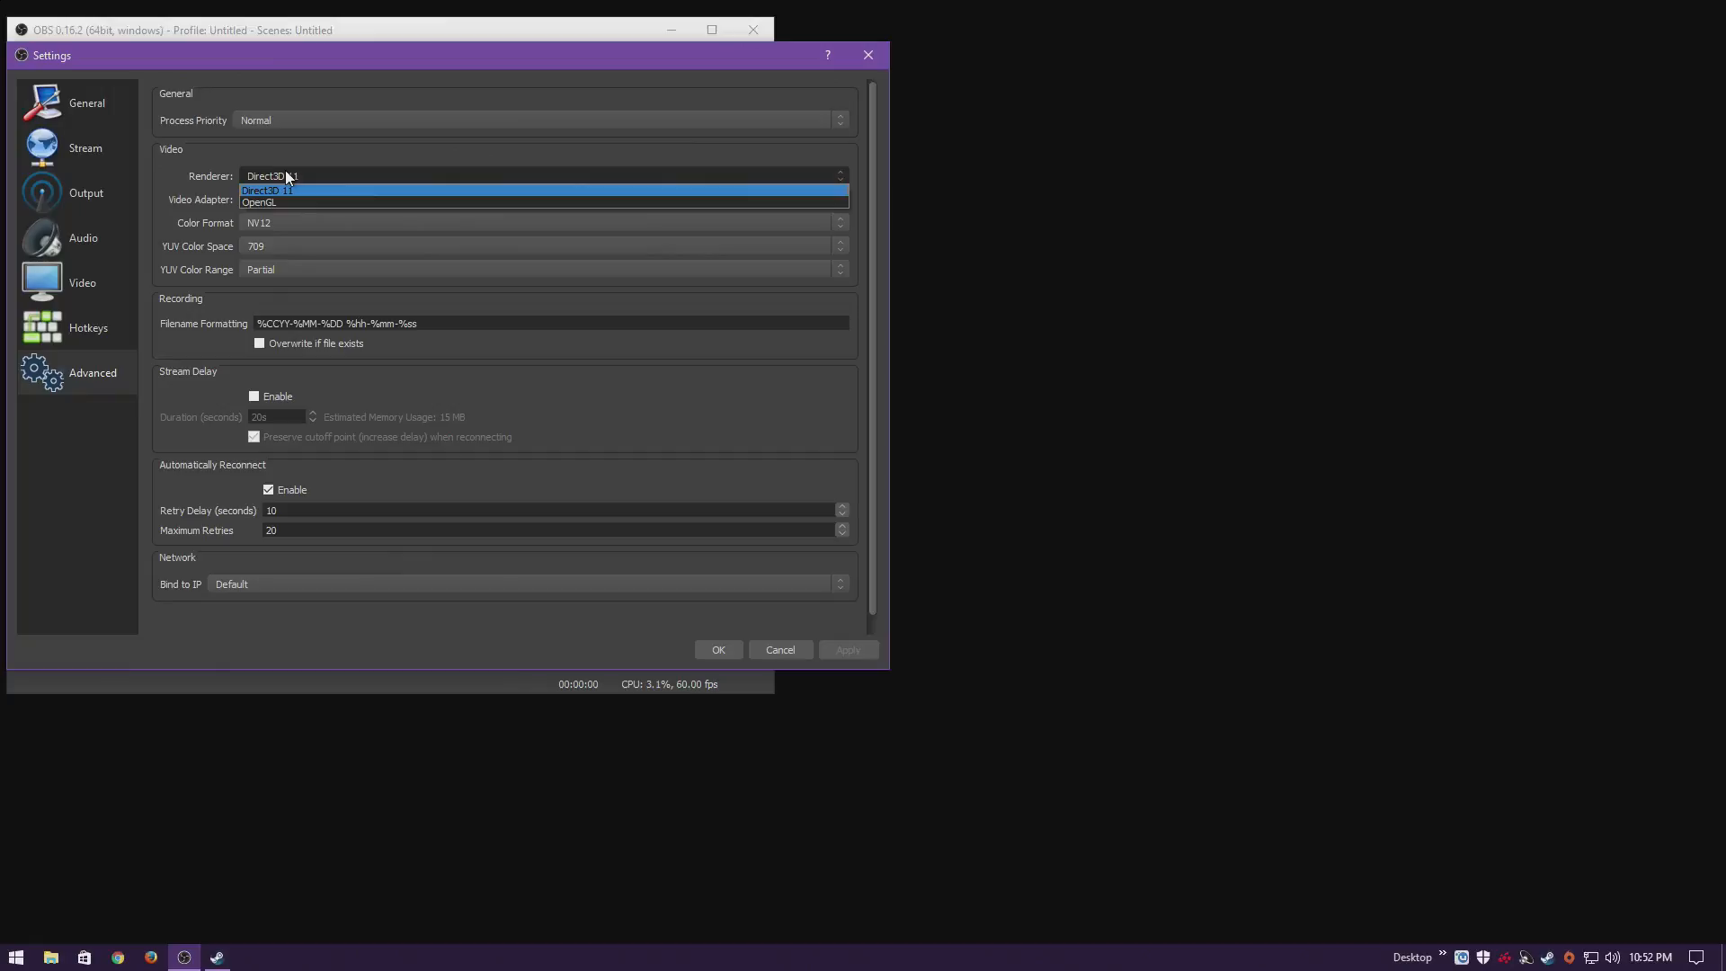
click(286, 174)
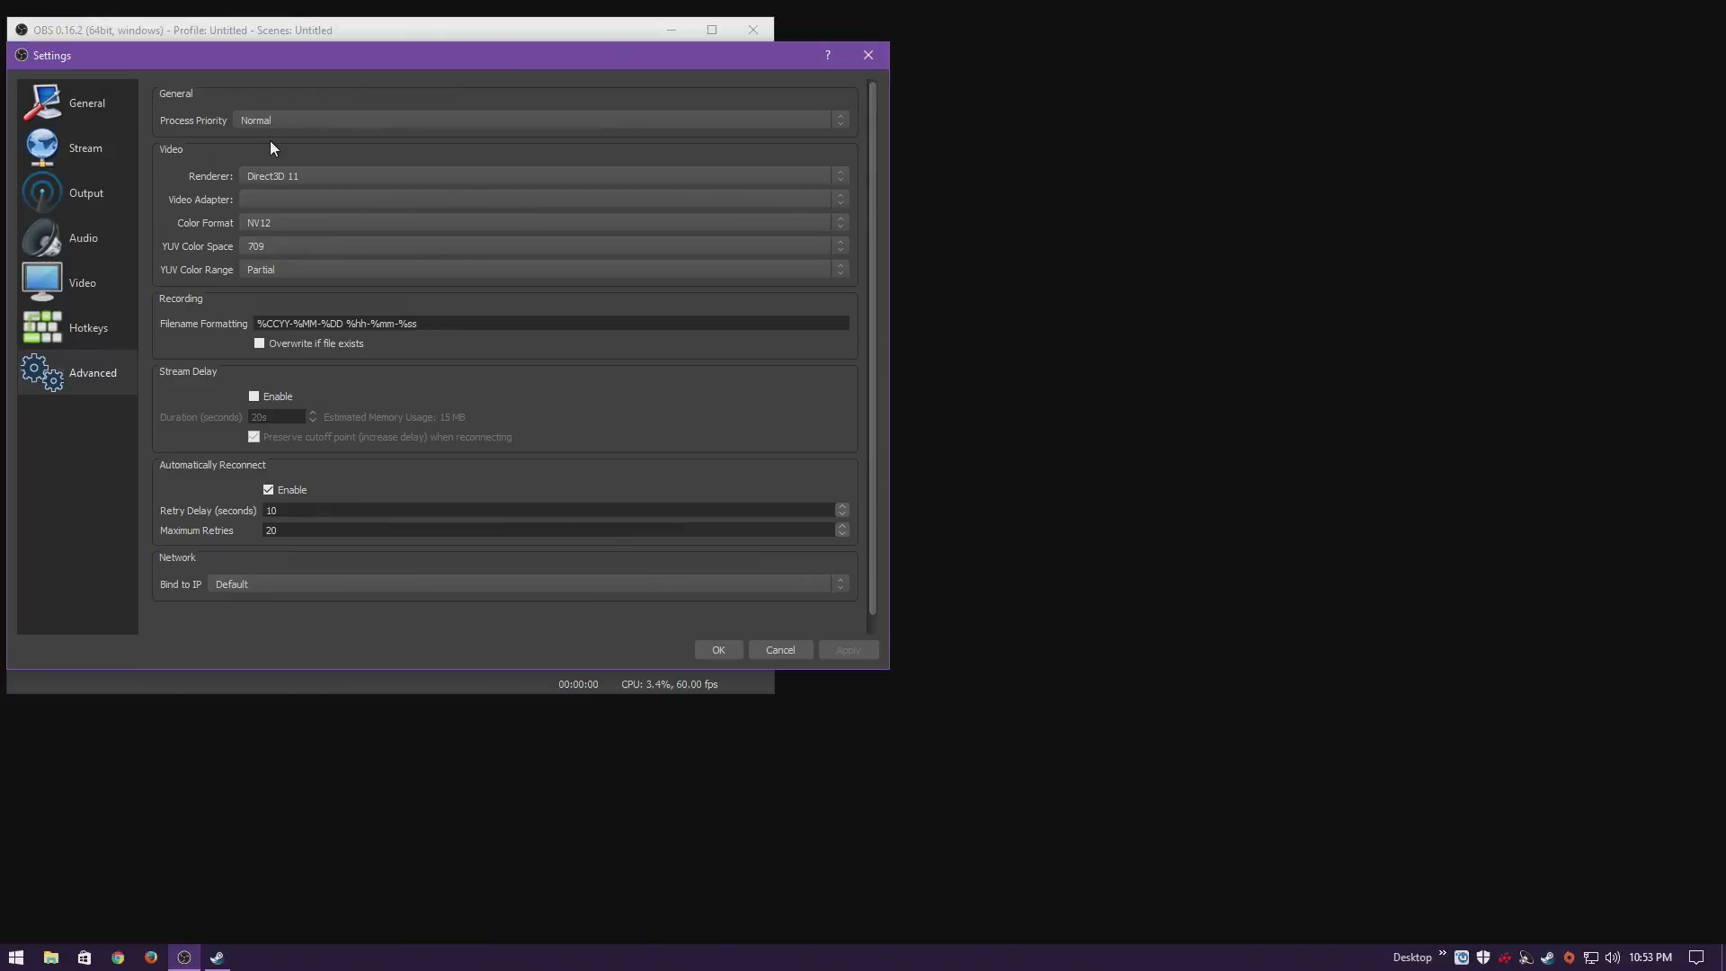
click(279, 225)
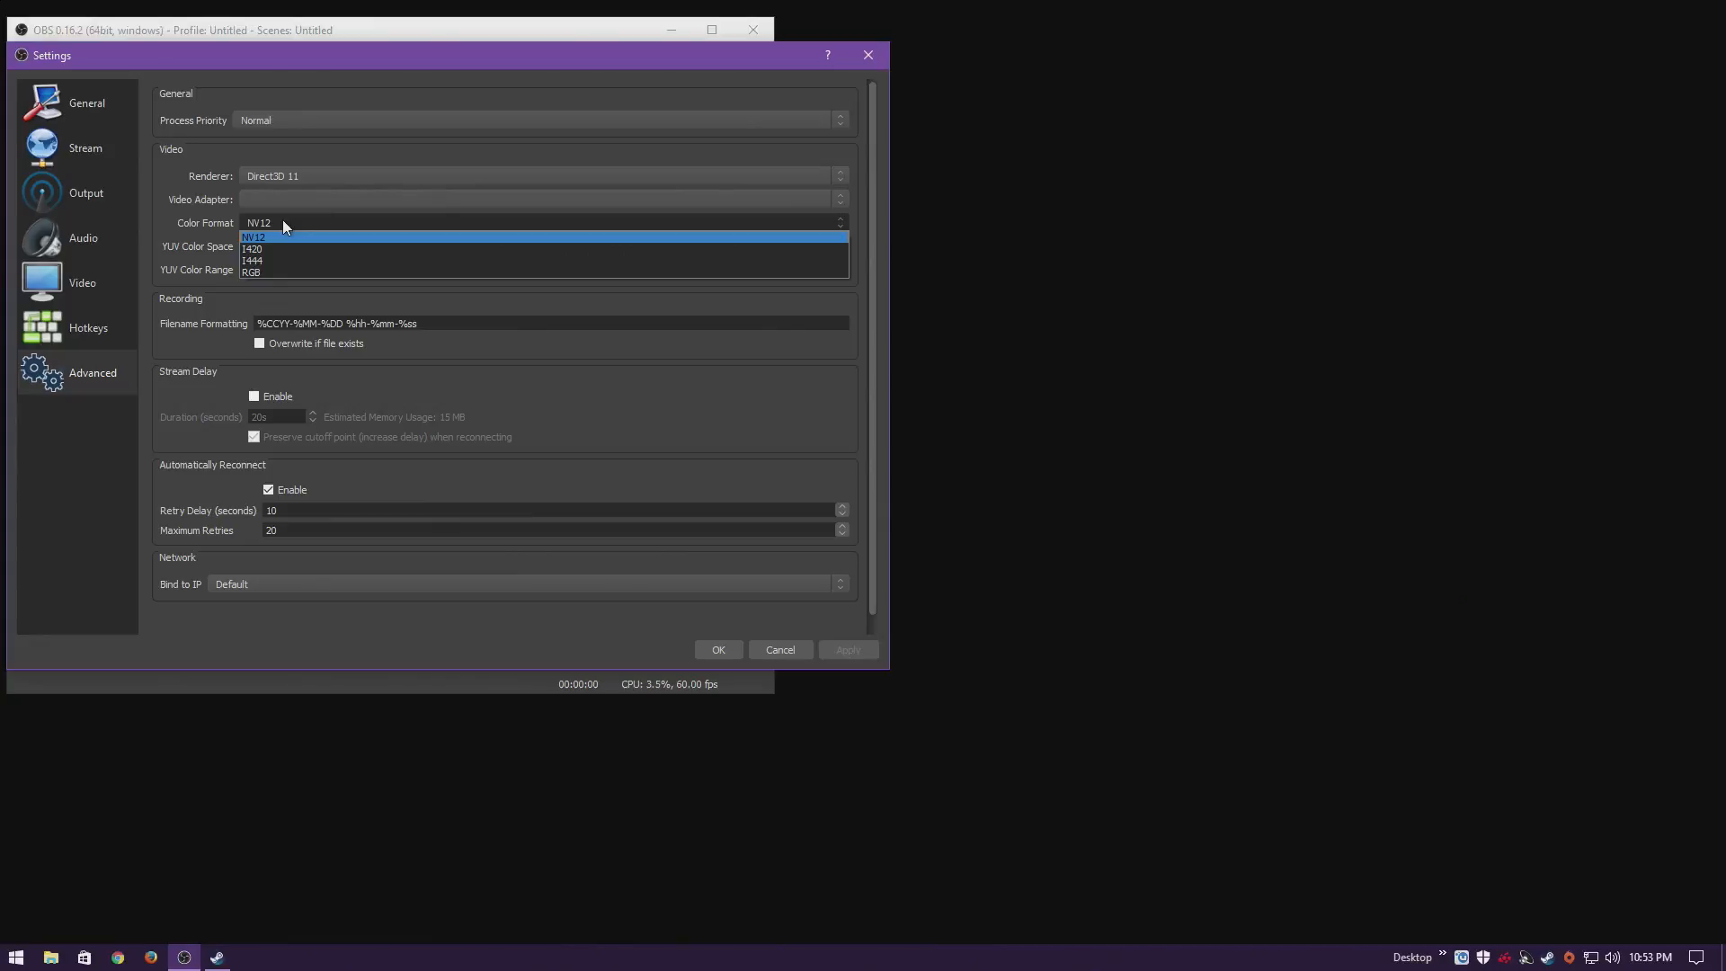
click(282, 221)
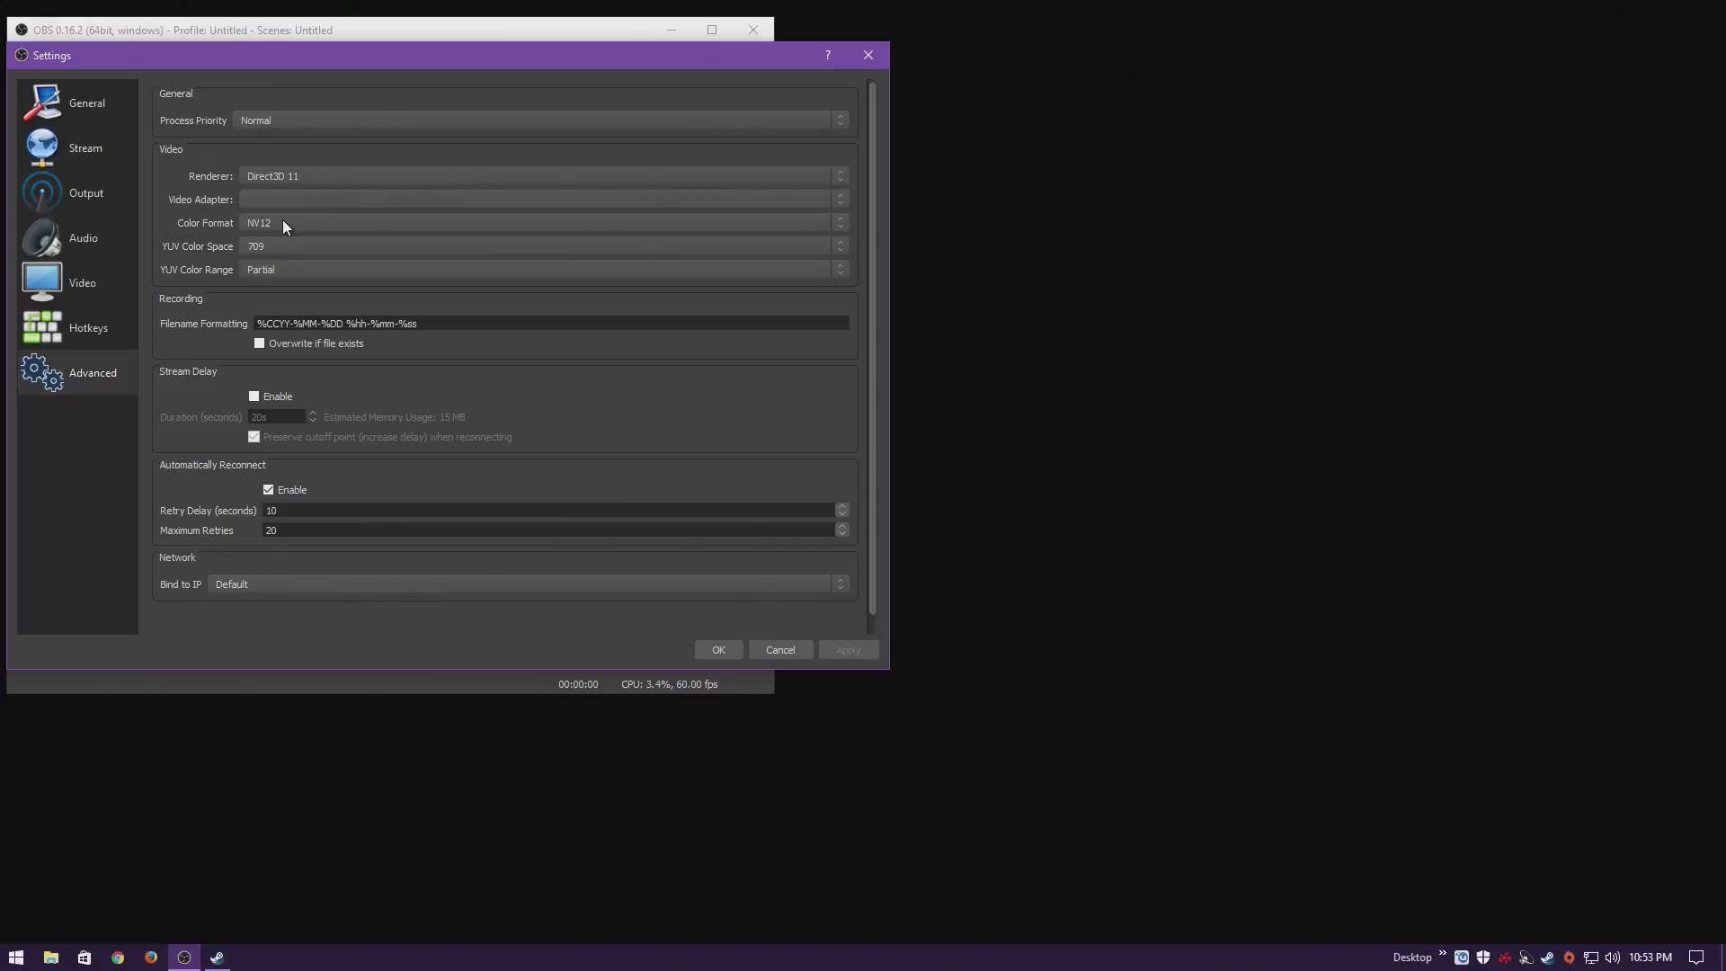
click(285, 224)
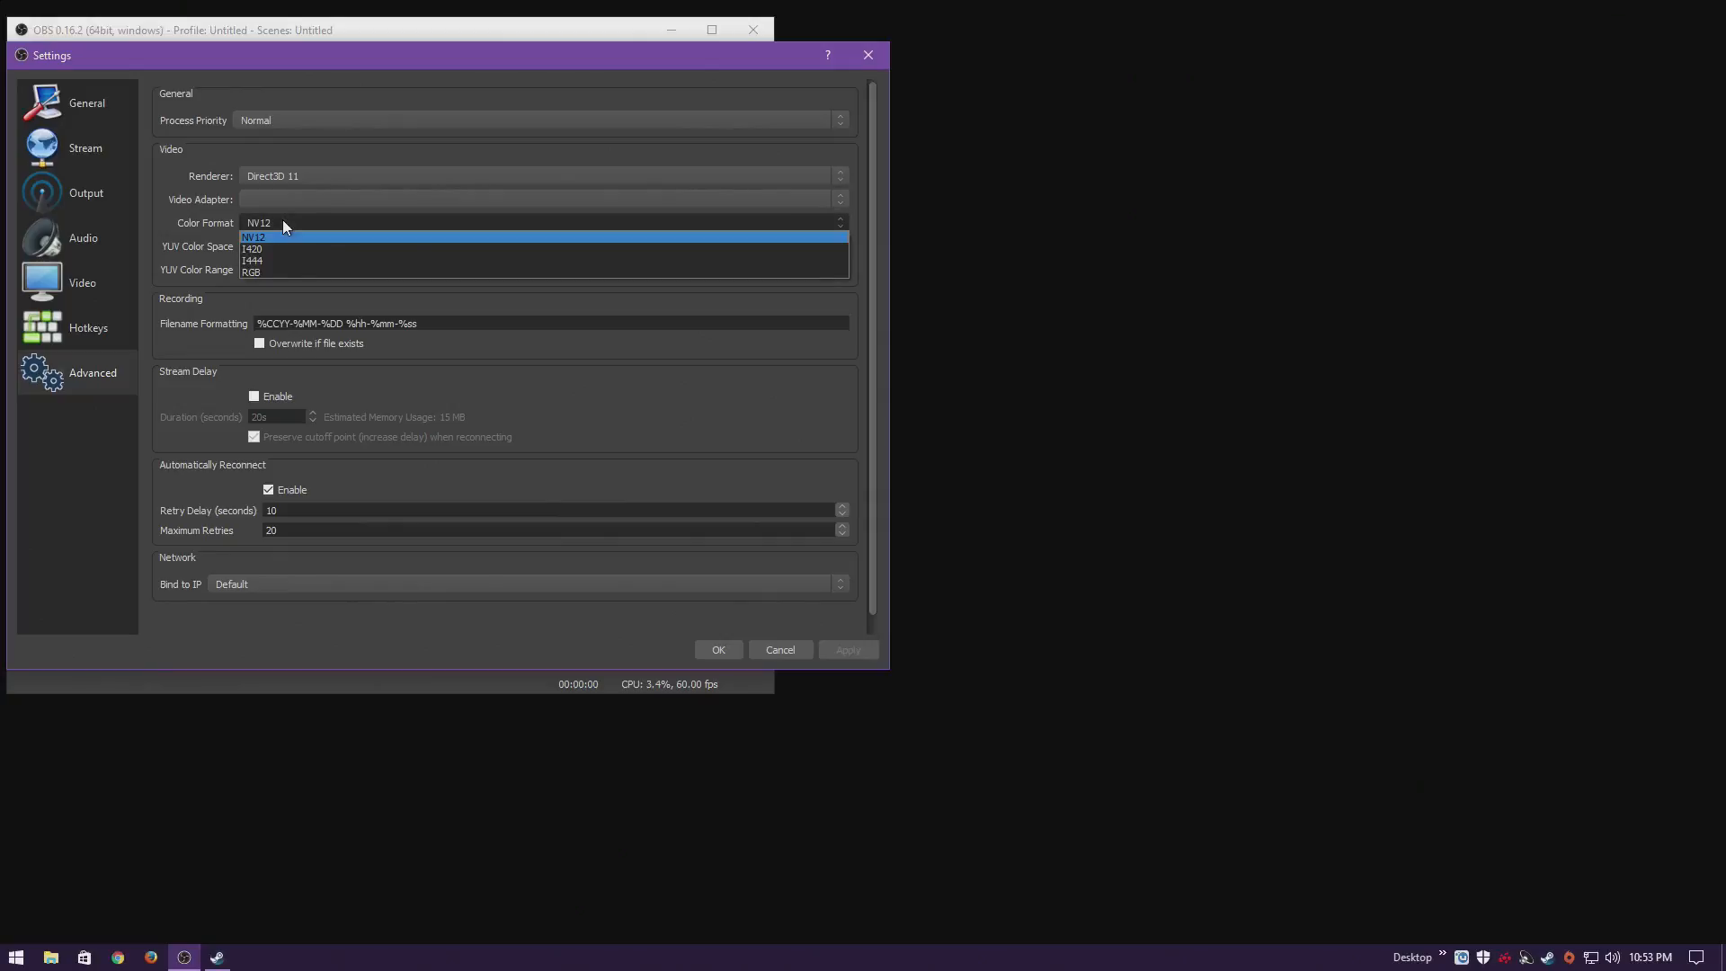
click(282, 224)
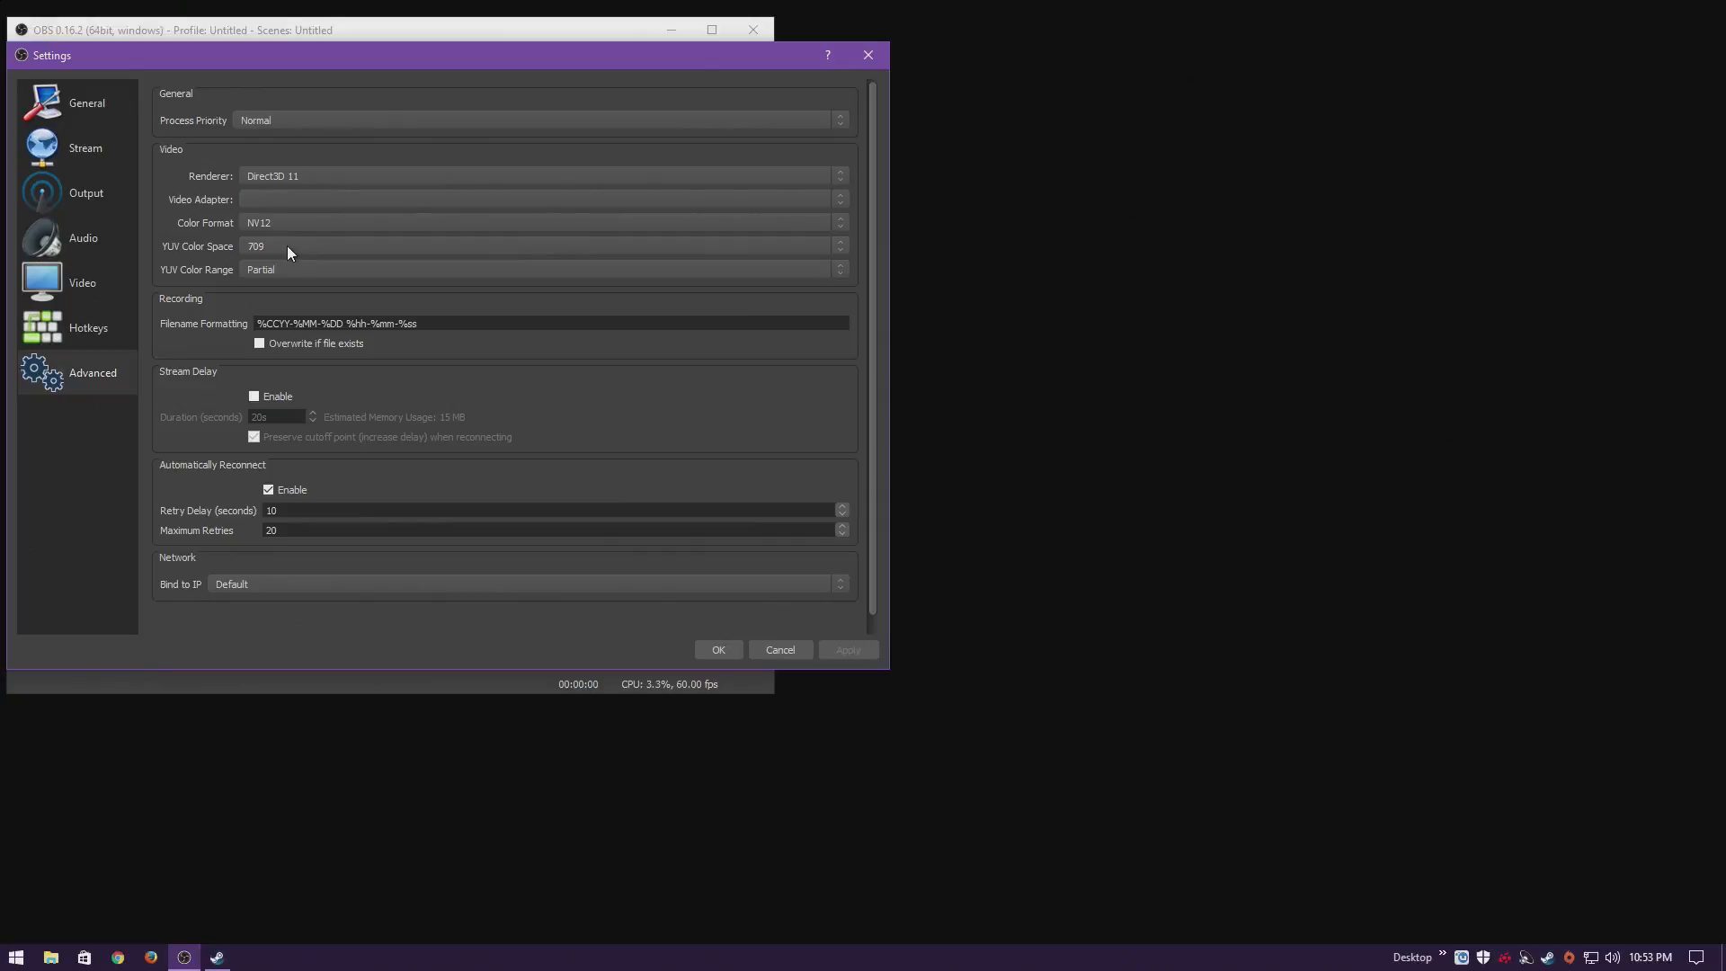
Examine the YUV color space and color range options, and close the settings without saving.
click(295, 243)
click(295, 243)
click(275, 270)
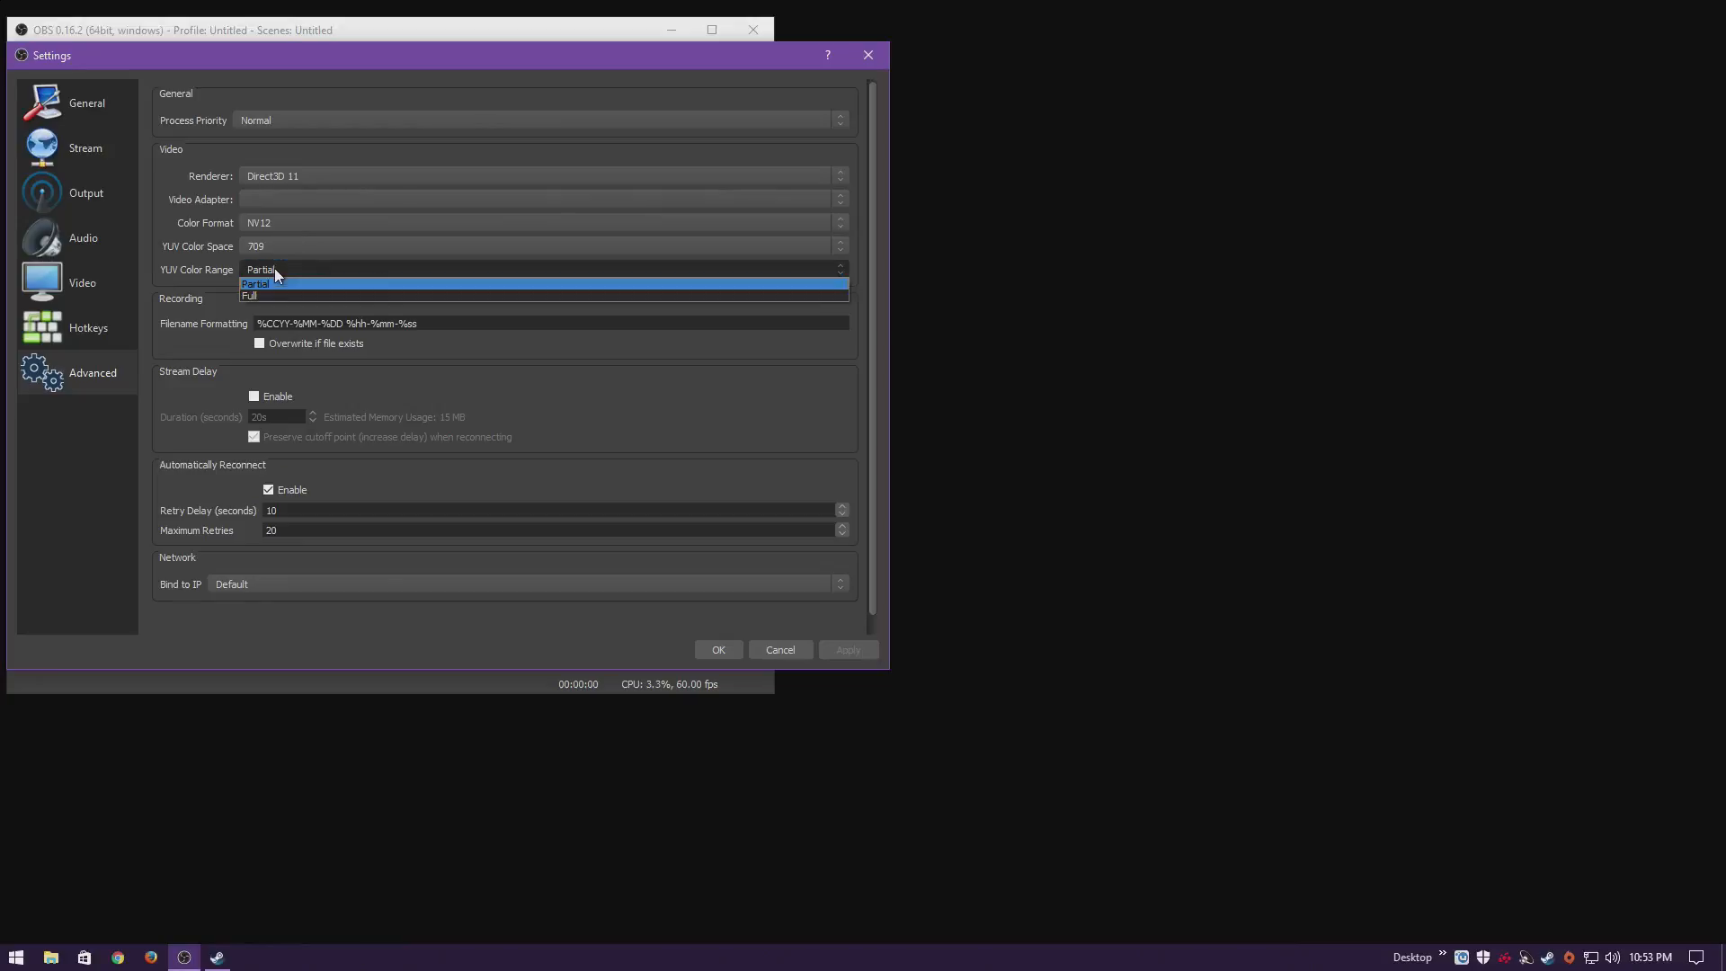
click(275, 272)
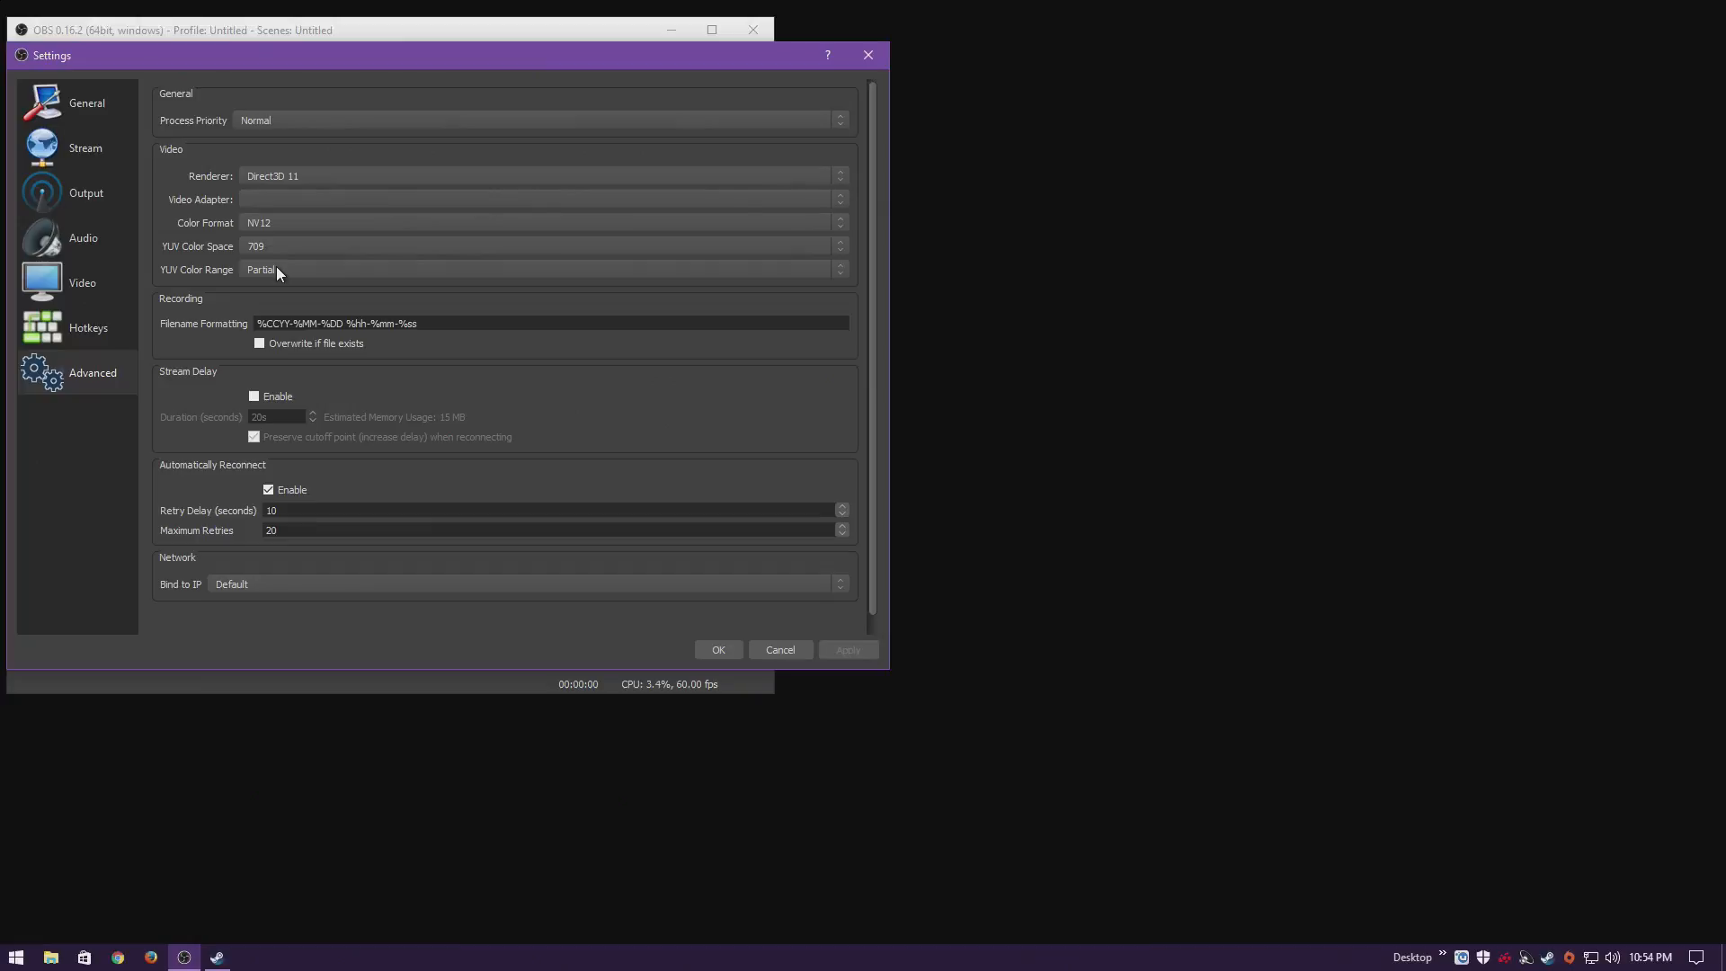
click(771, 650)
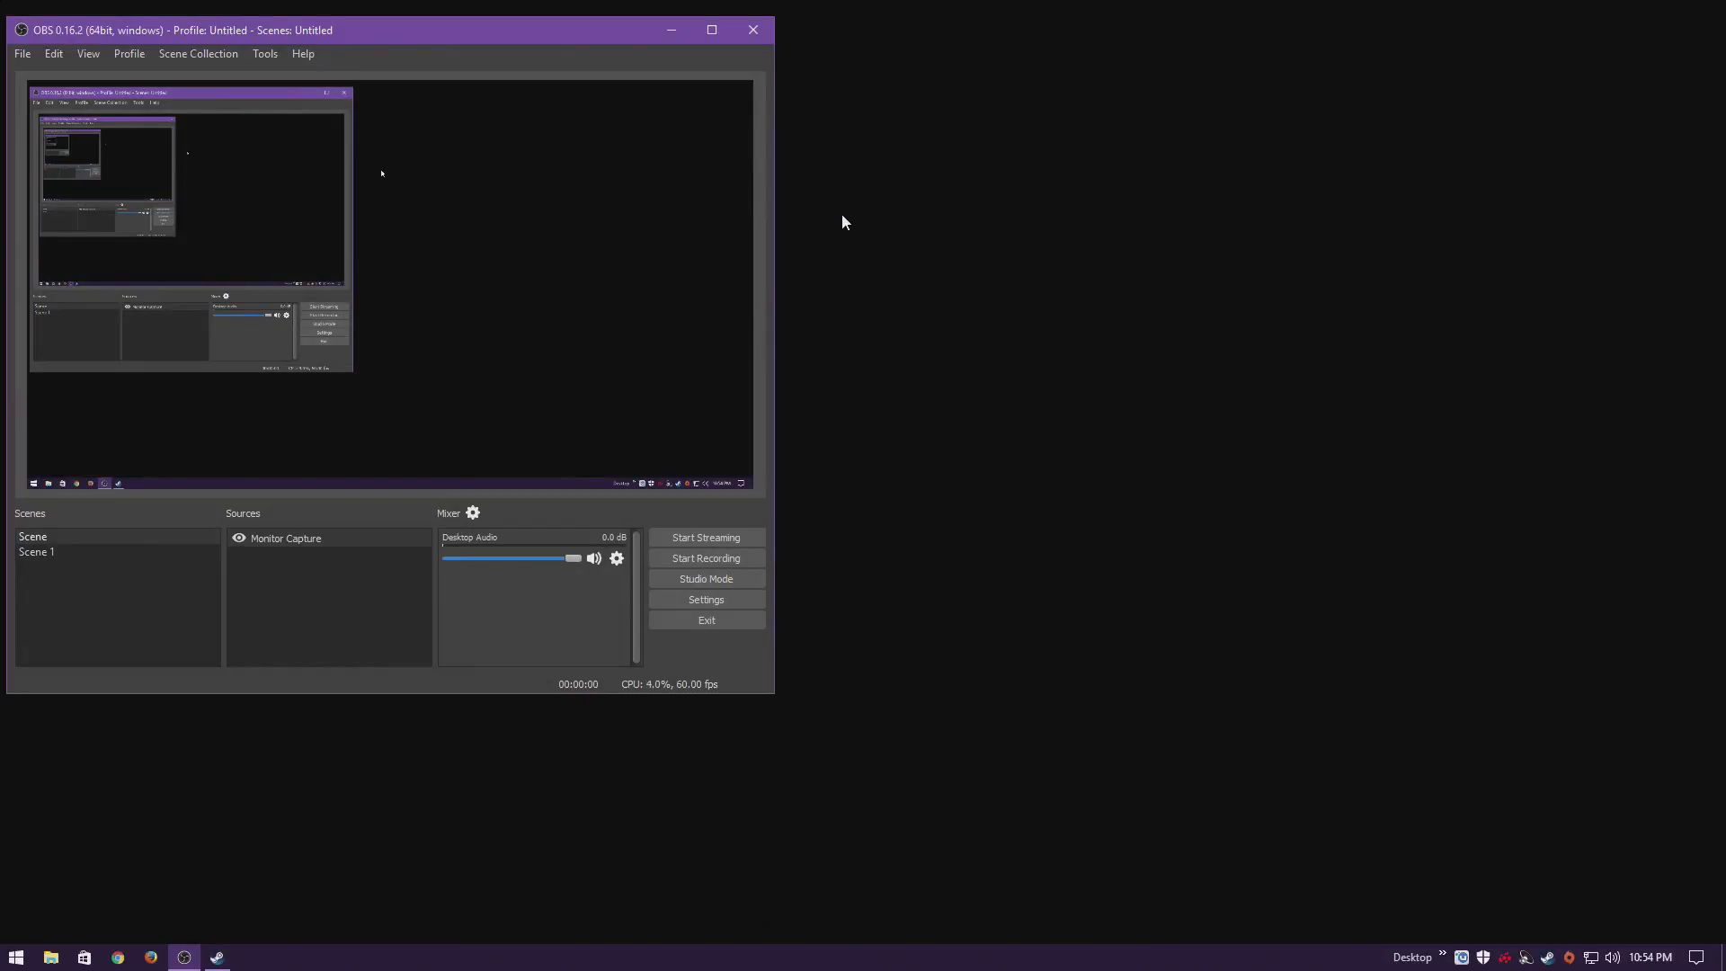
Recheck the recording output settings, including the CPU usage preset choices, and close OBS without changing anything.
click(25, 55)
click(77, 126)
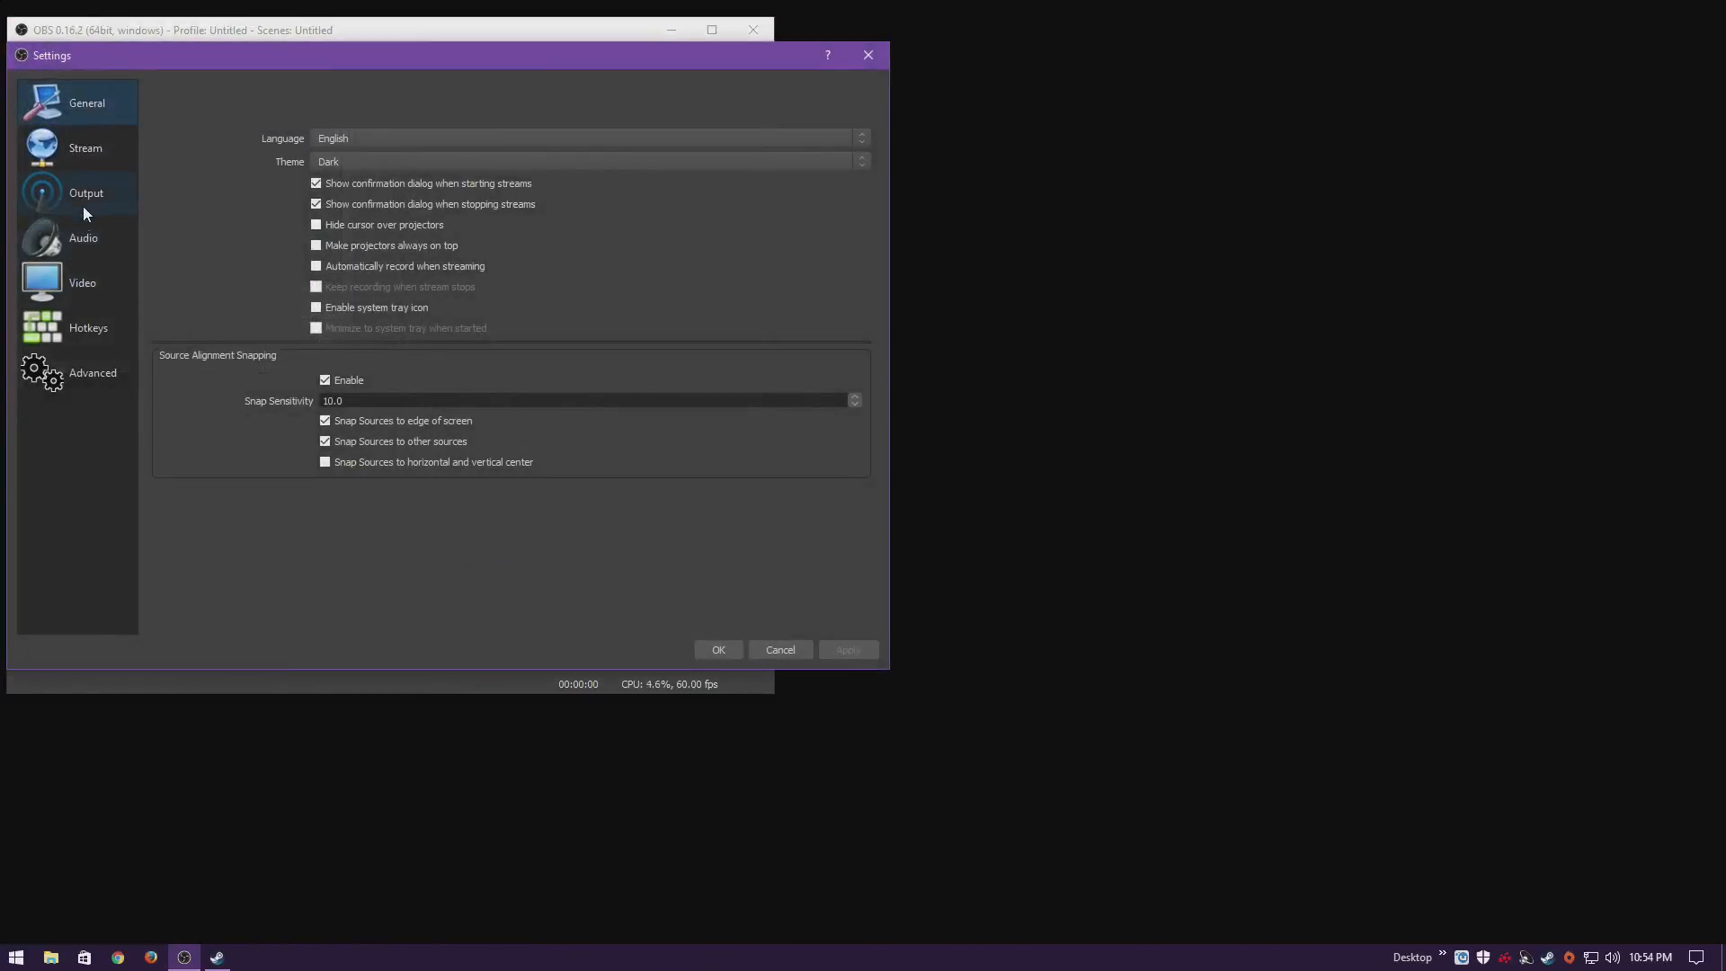
click(89, 201)
click(521, 138)
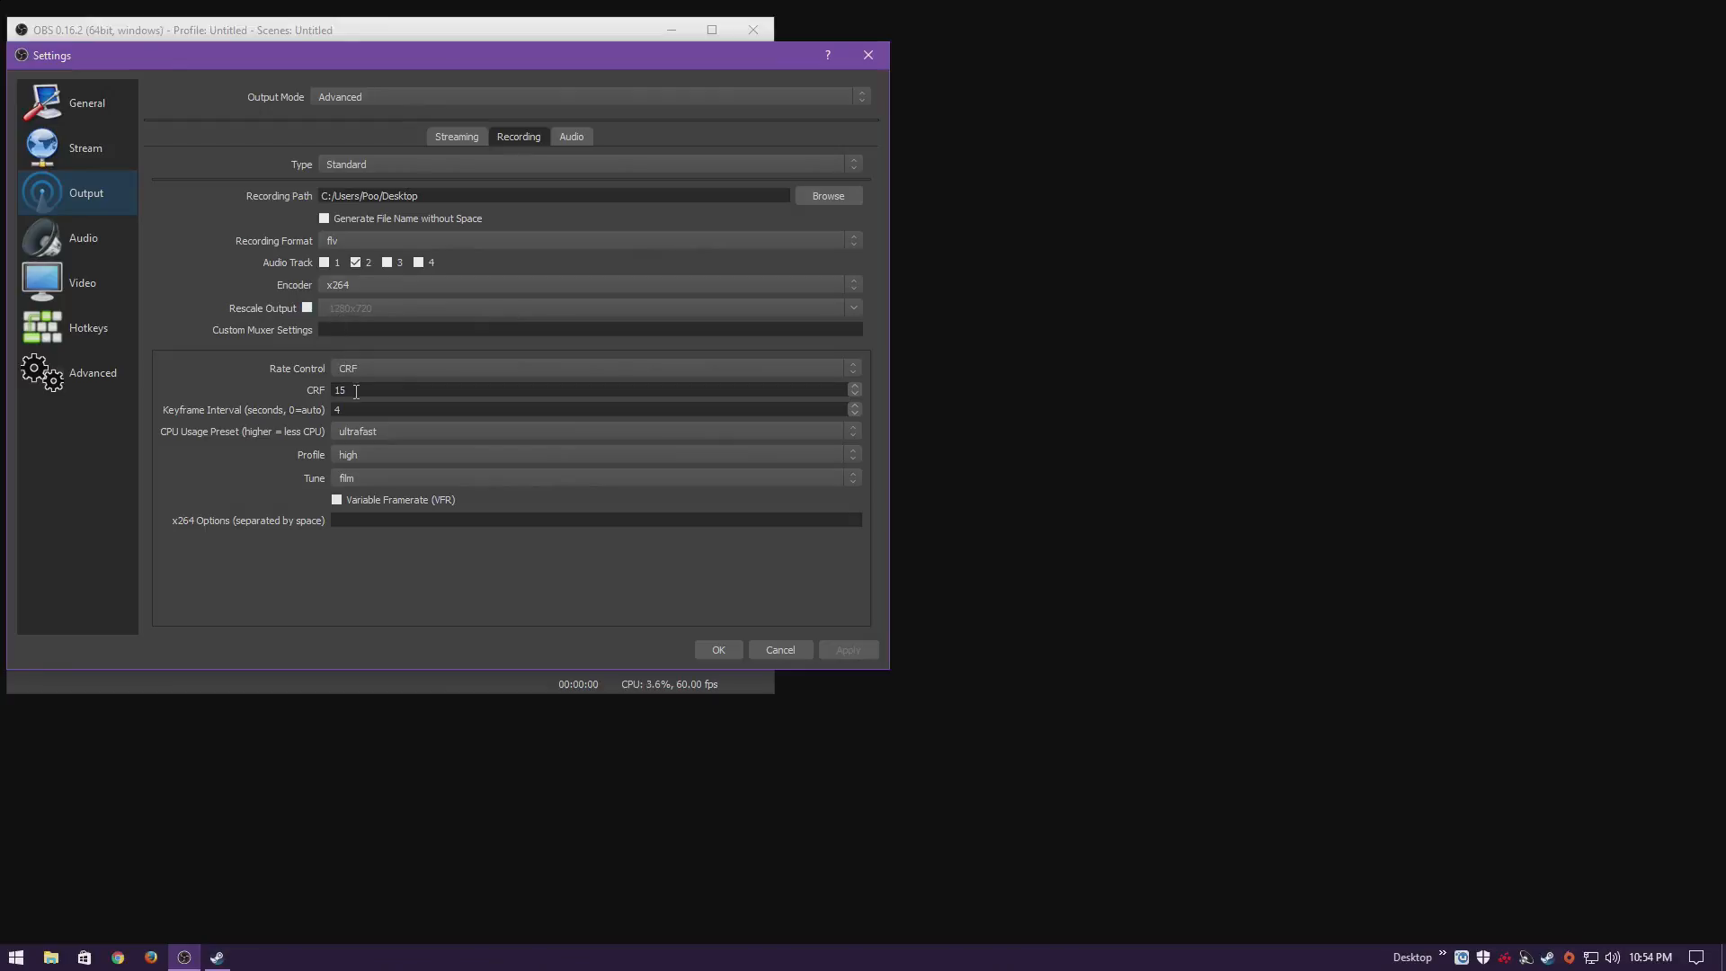
click(375, 430)
click(375, 429)
click(775, 649)
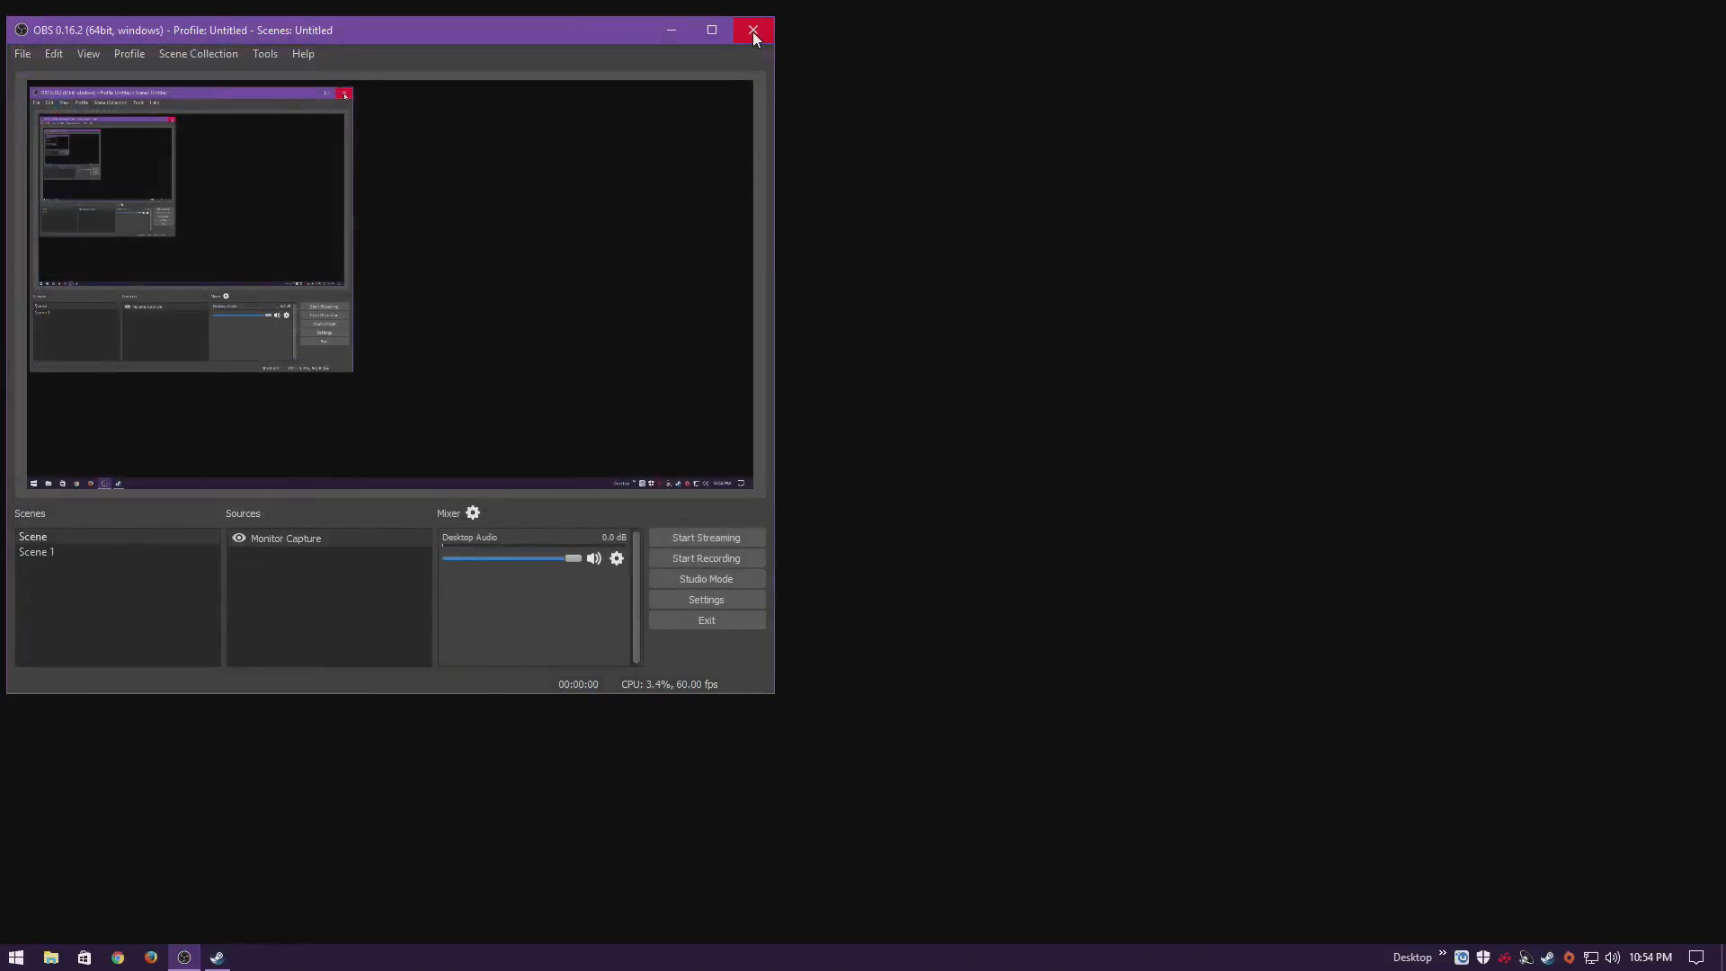
click(753, 30)
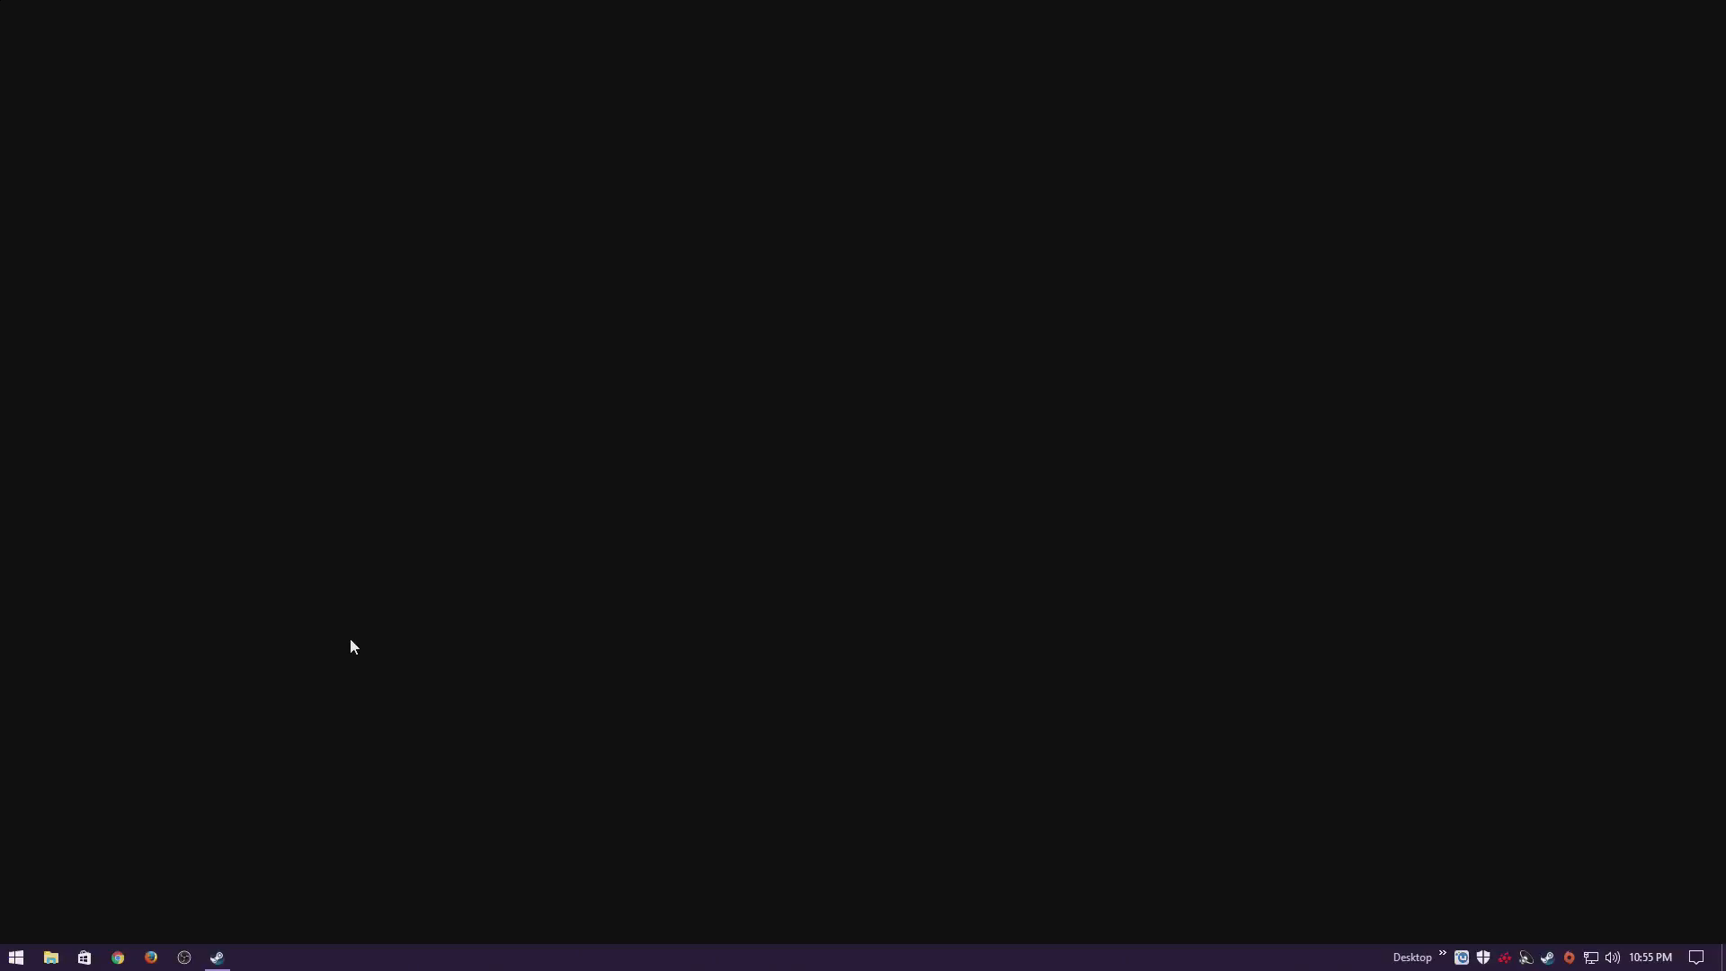
Launch HandBrake and check the desktop items for a recording to convert.
click(16, 956)
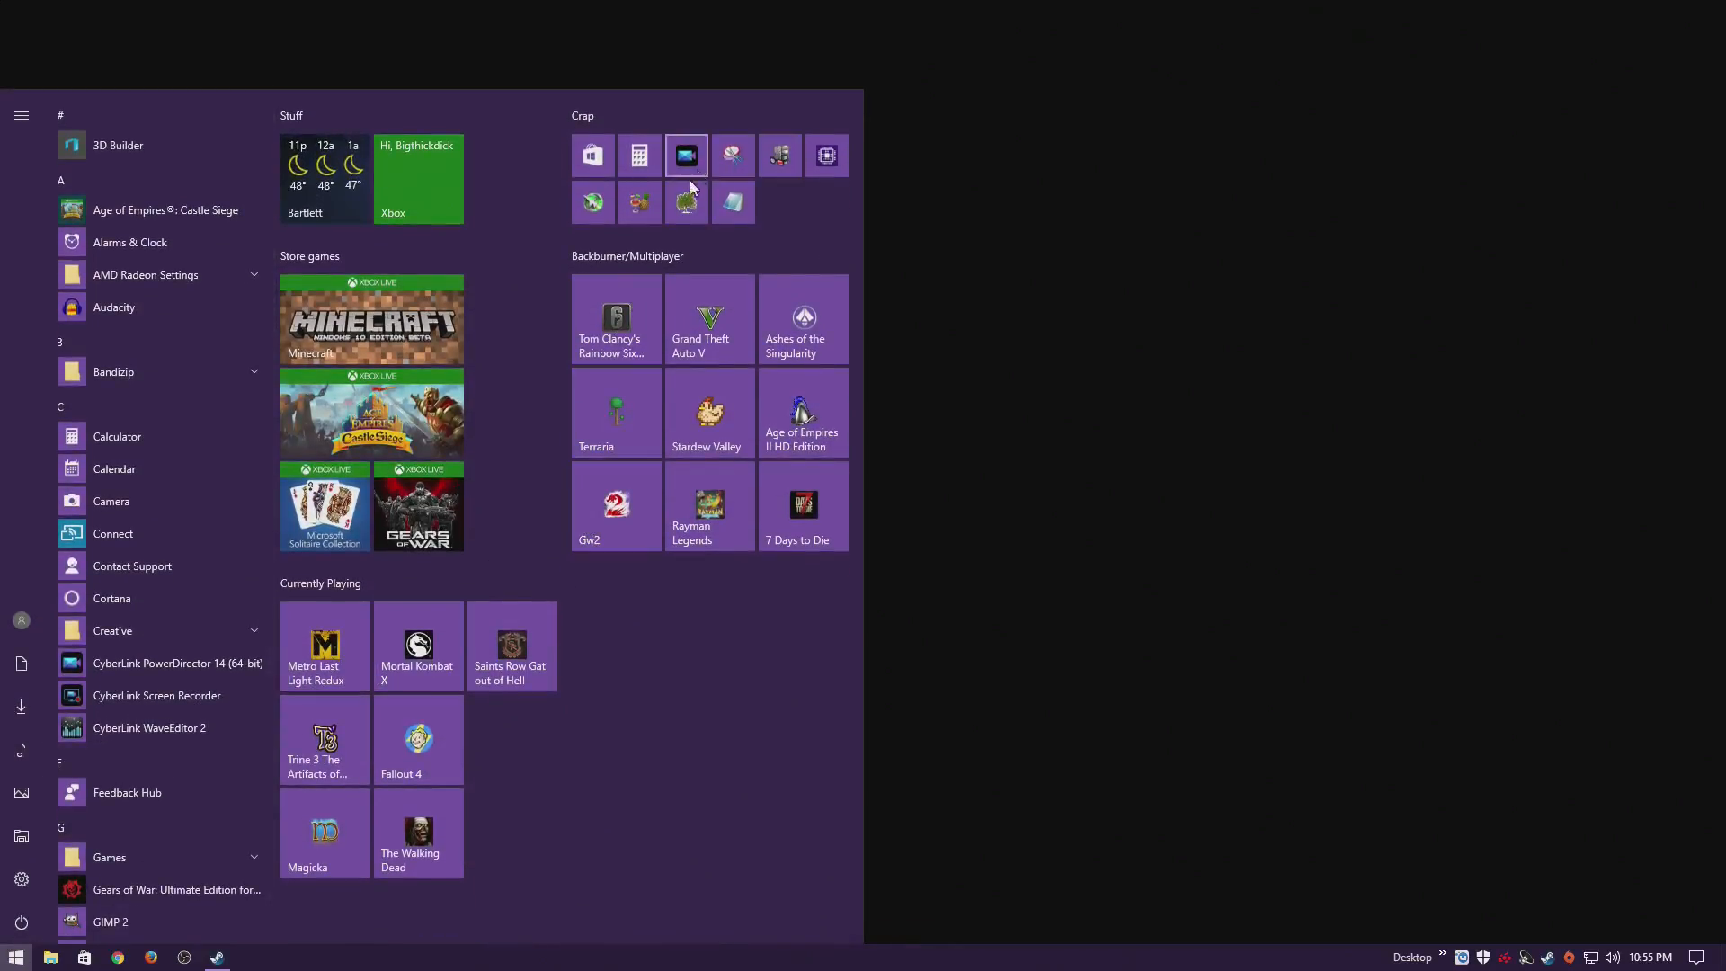
click(645, 213)
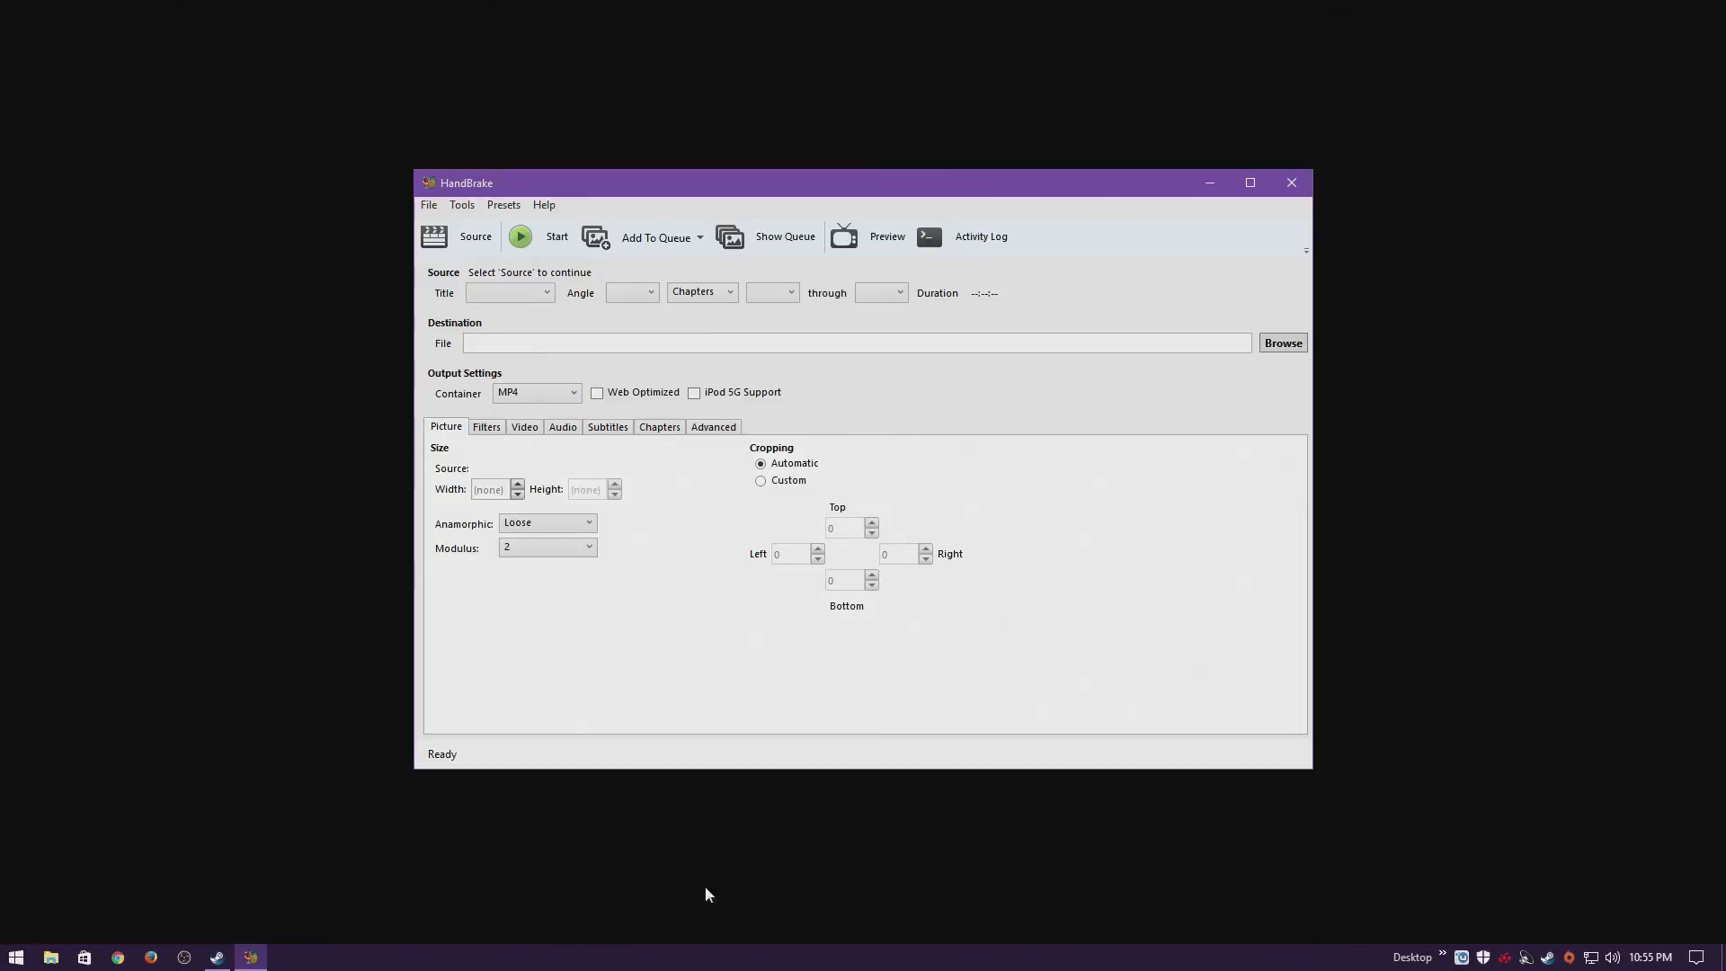
click(1442, 957)
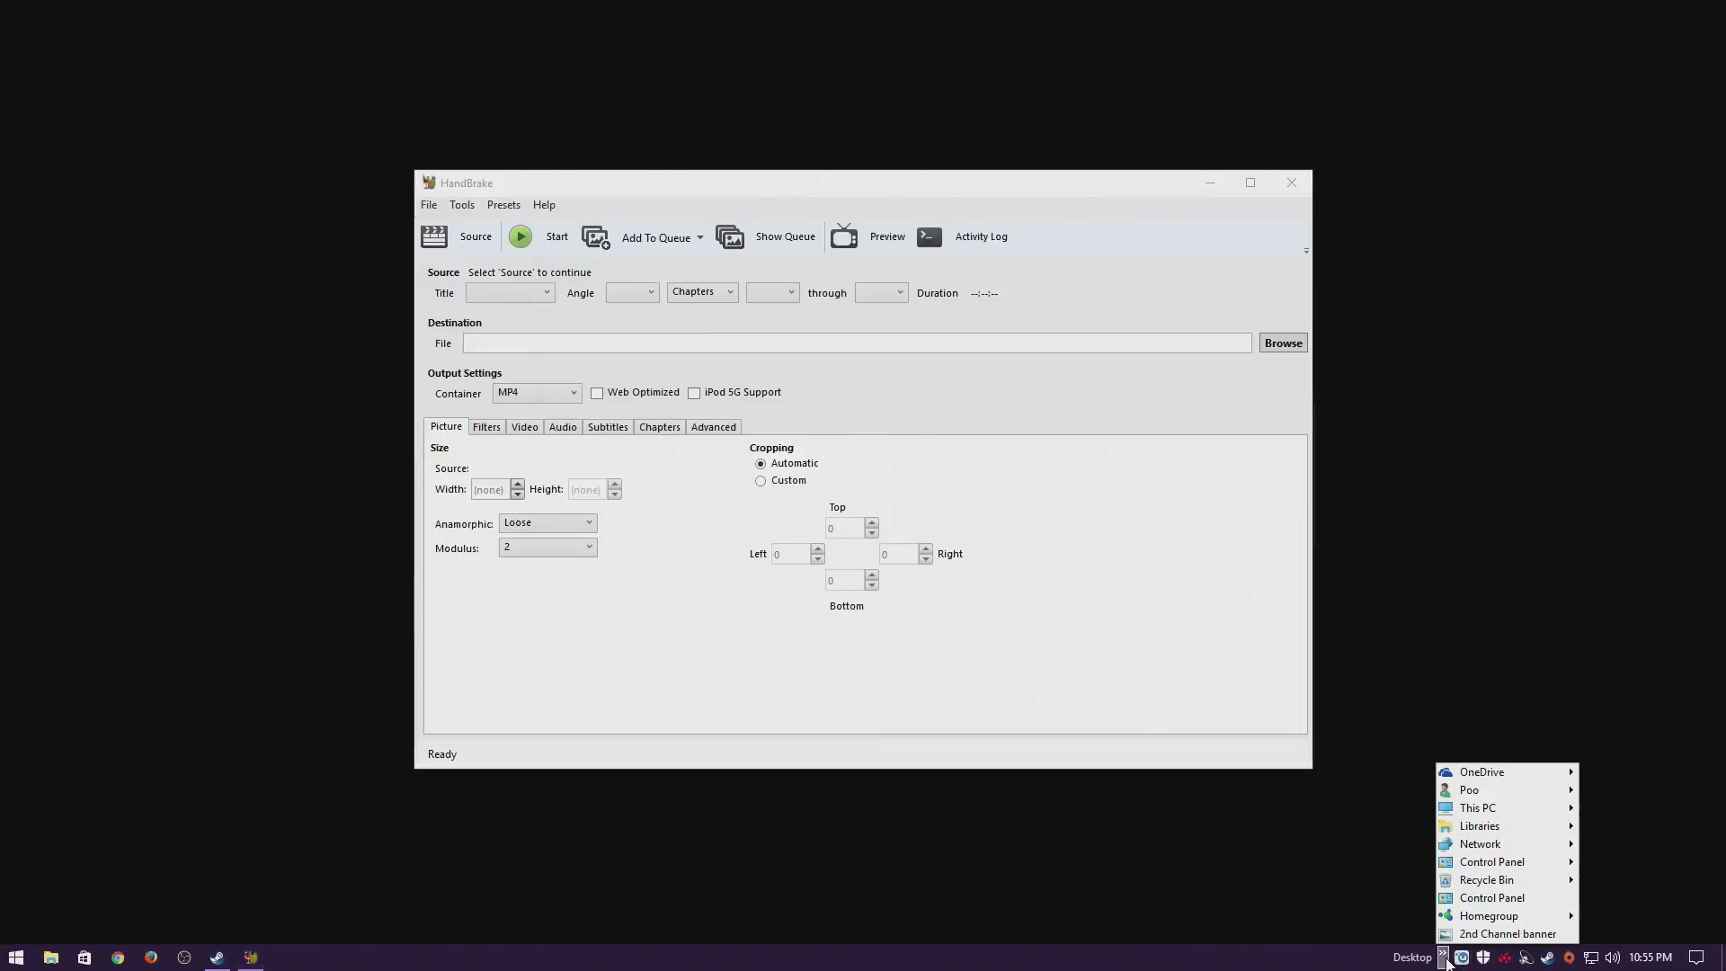
click(1445, 958)
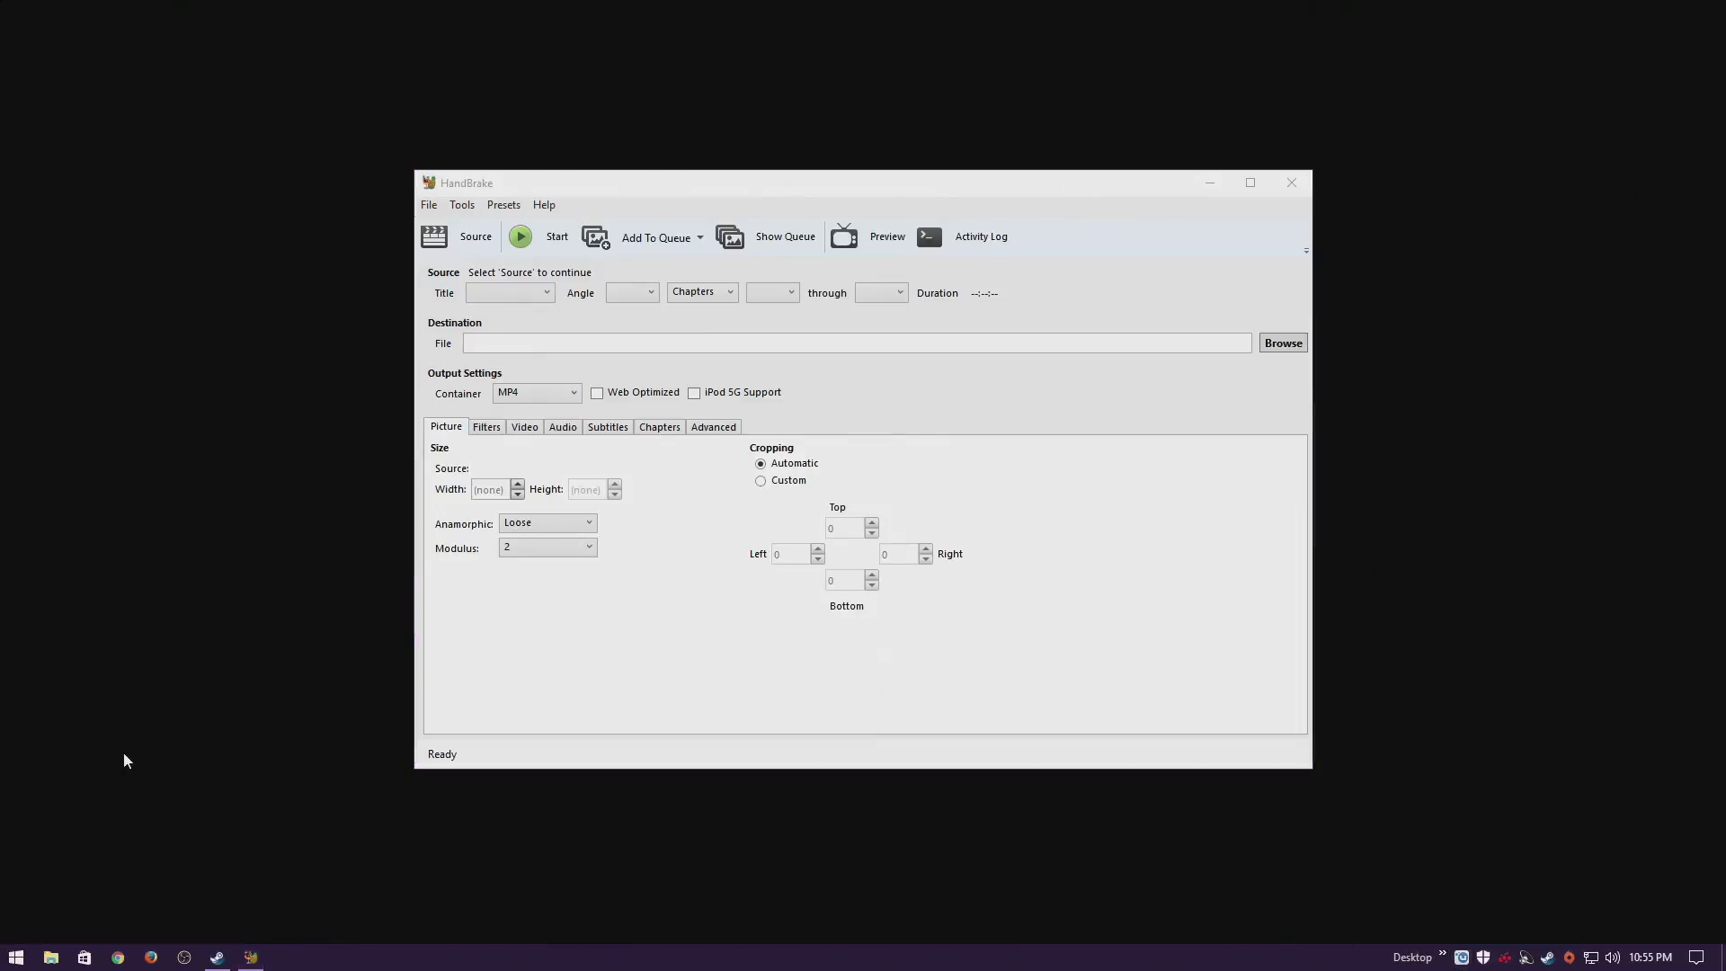
Open OBS, record a short test clip of the monitor capture scene, and close OBS.
click(184, 958)
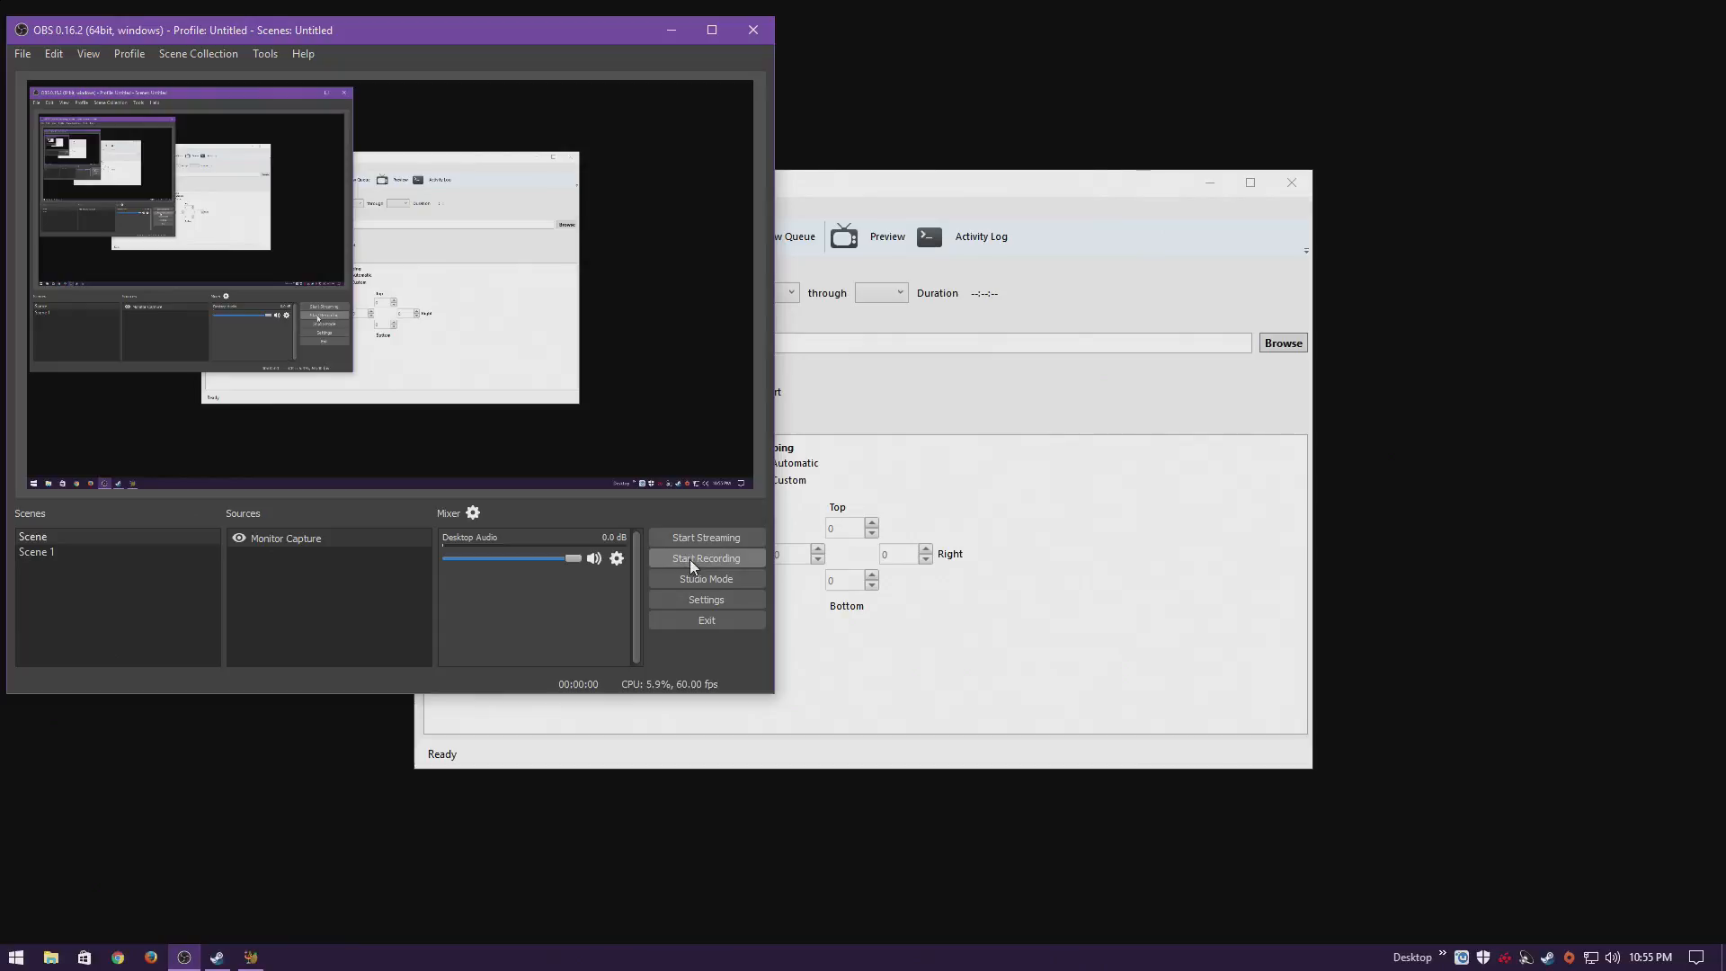
click(689, 559)
click(689, 559)
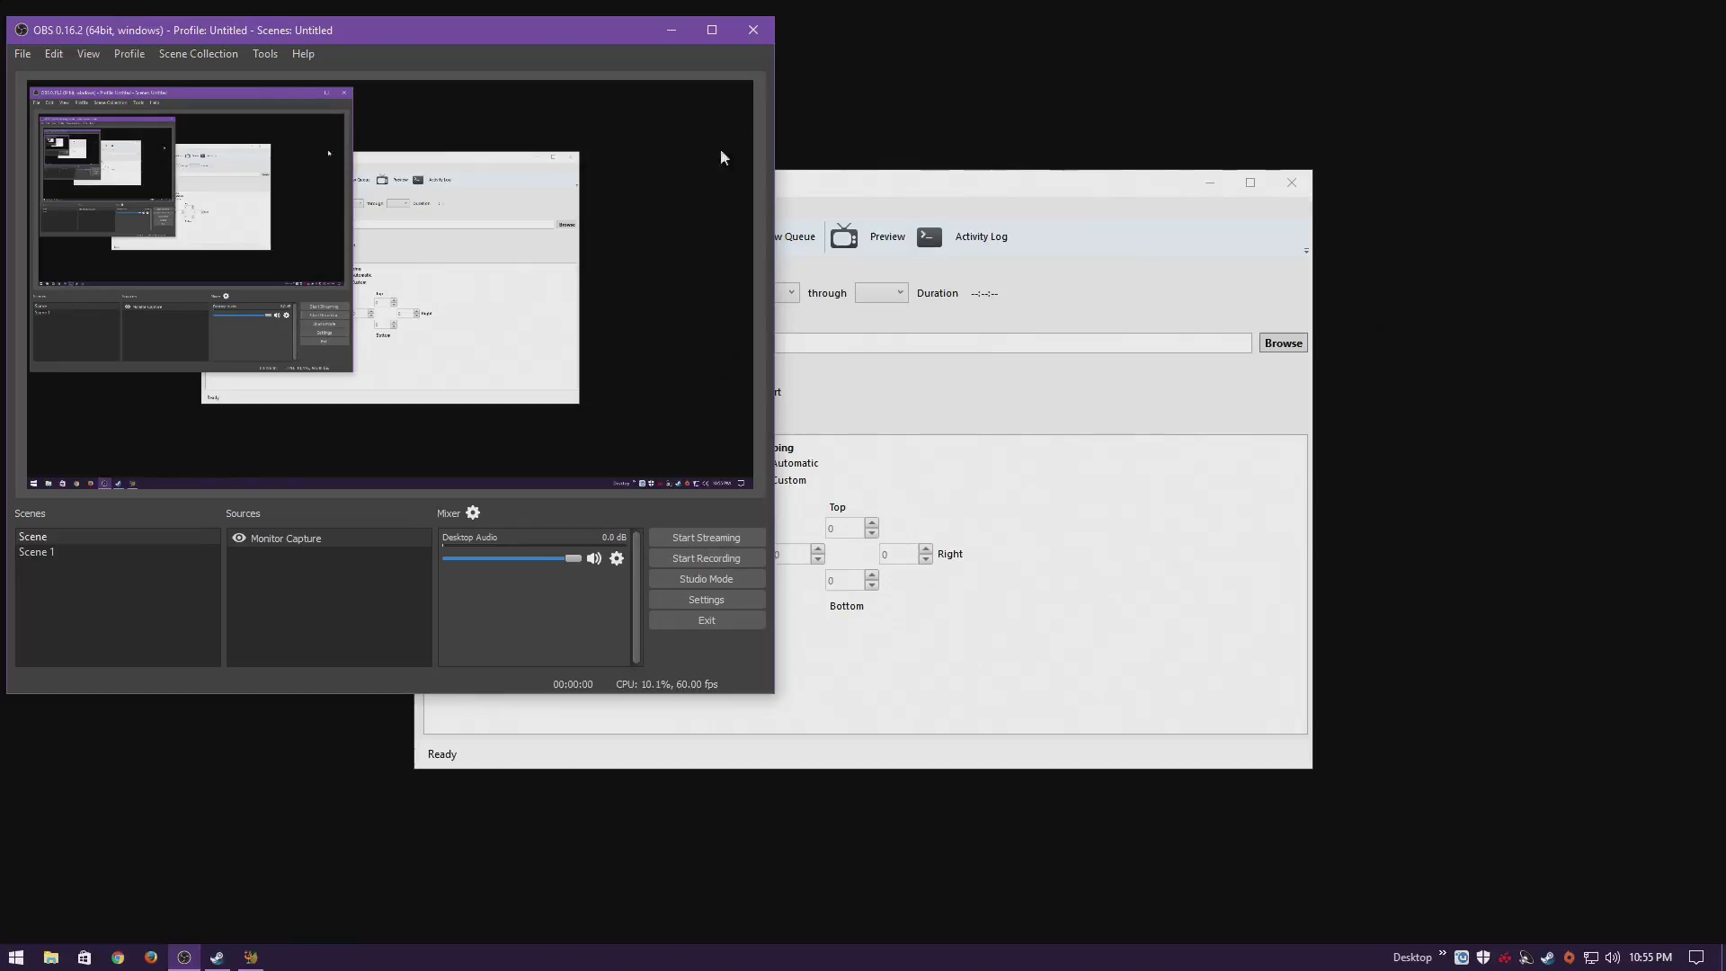
click(753, 30)
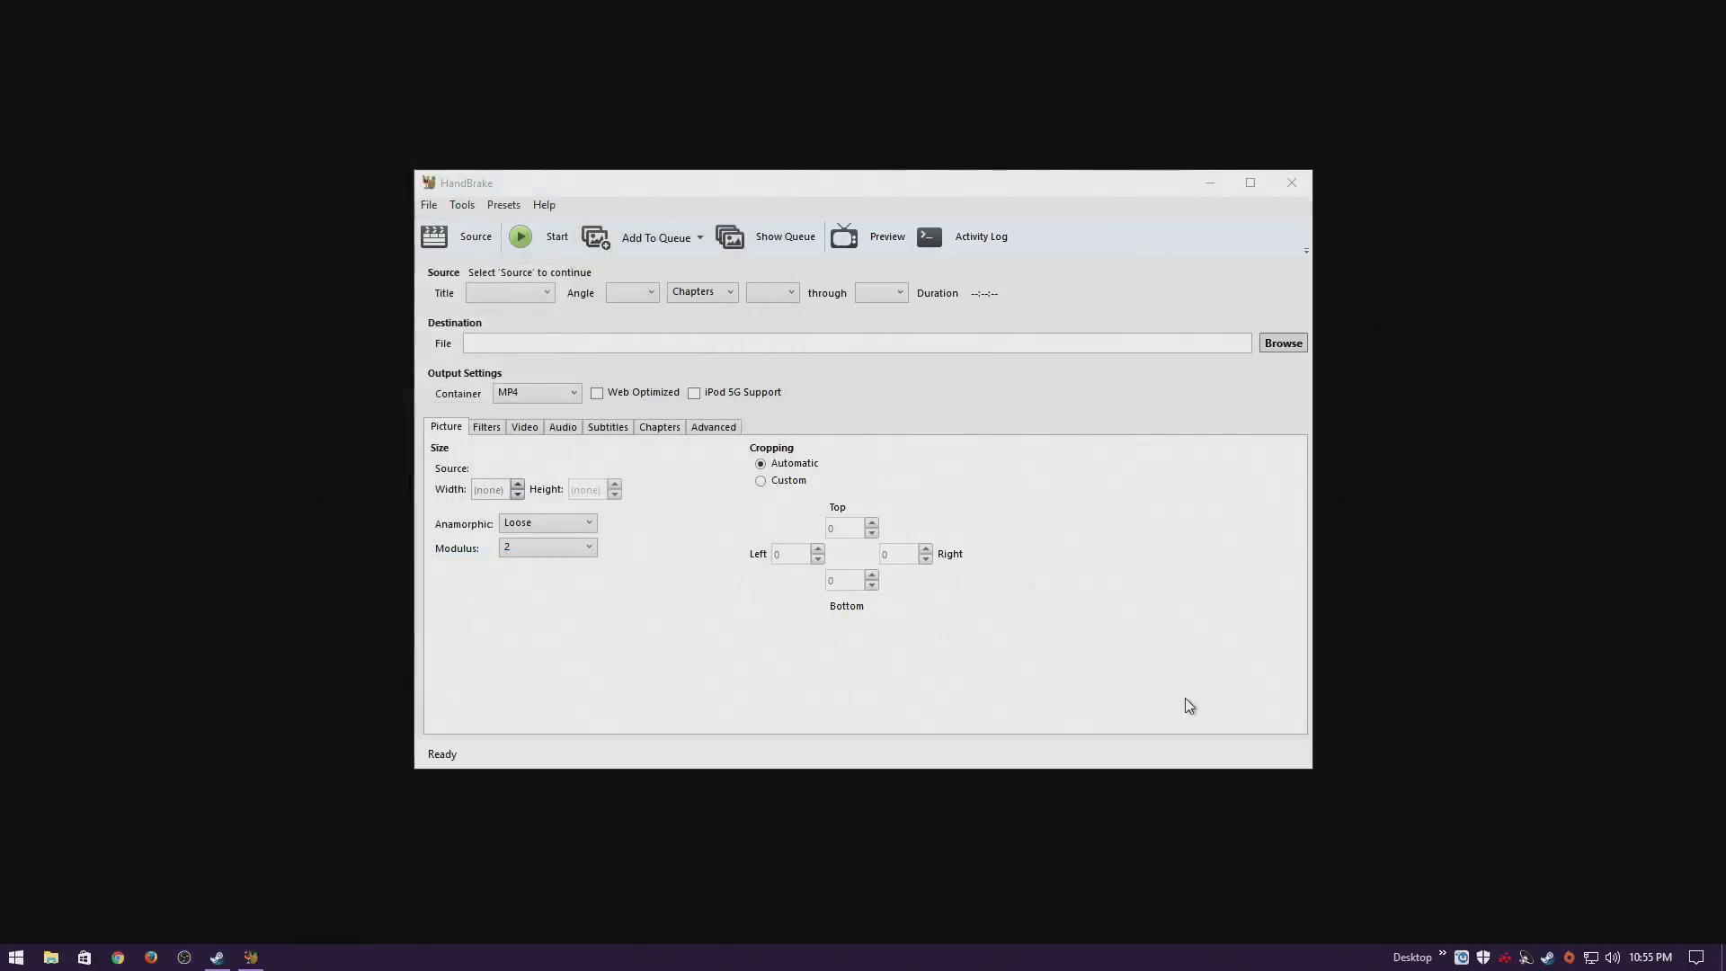
click(1444, 958)
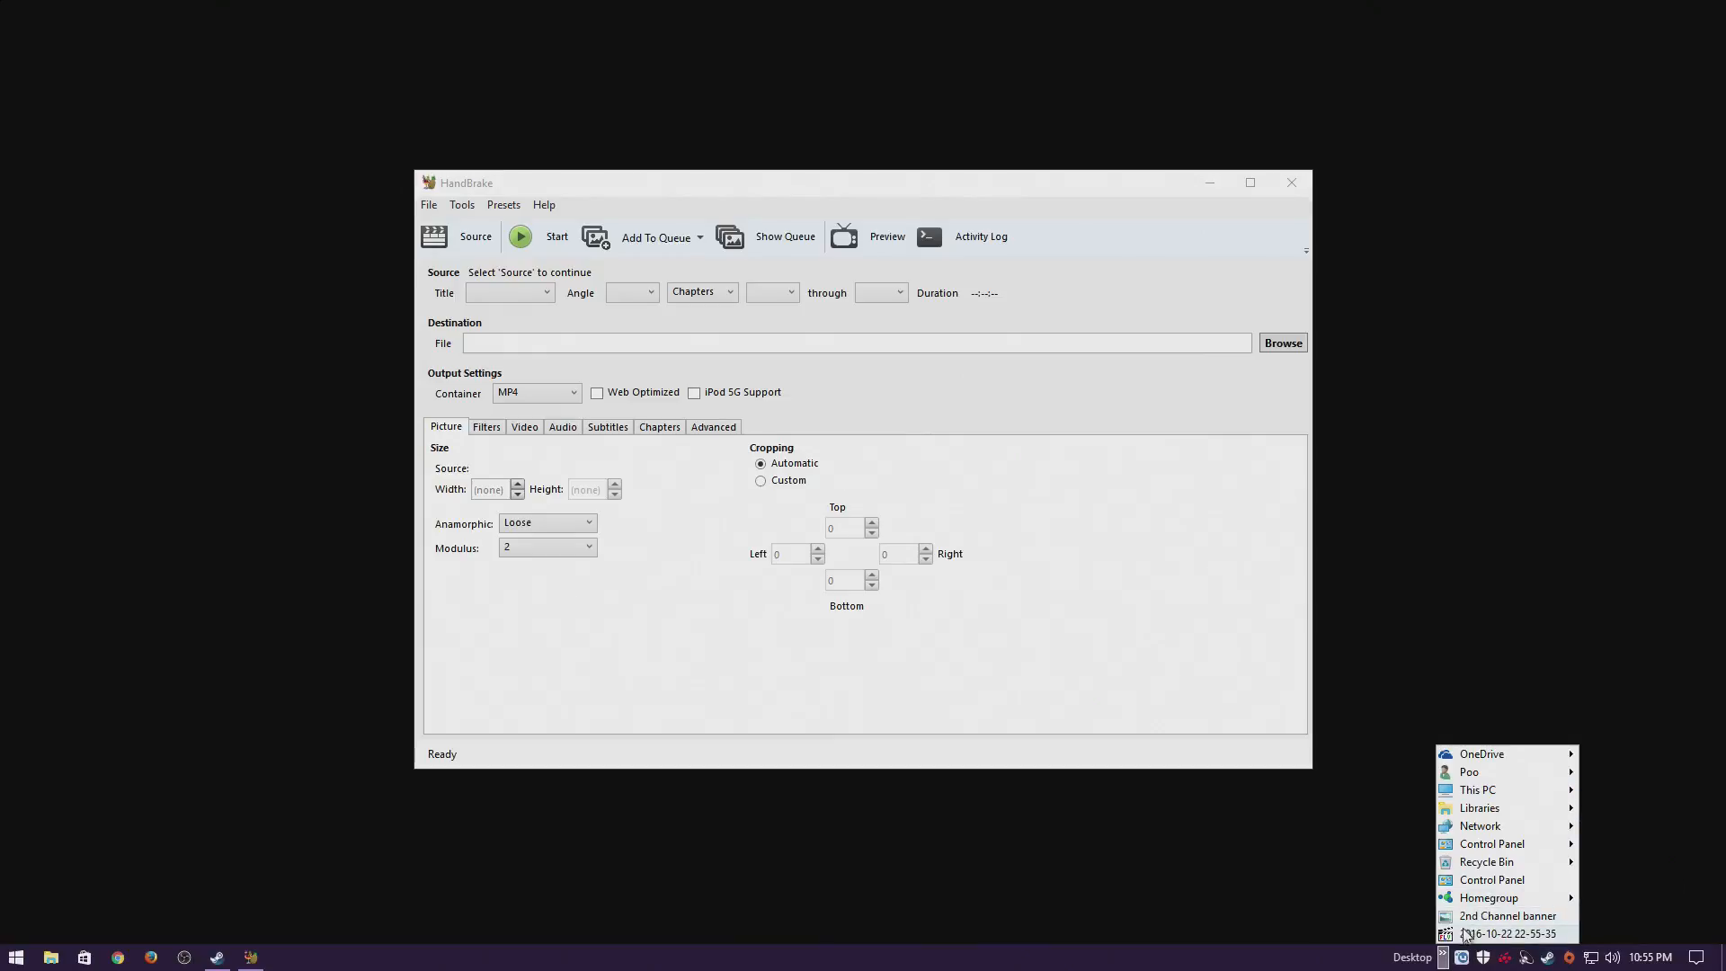
drag(1467, 933, 849, 540)
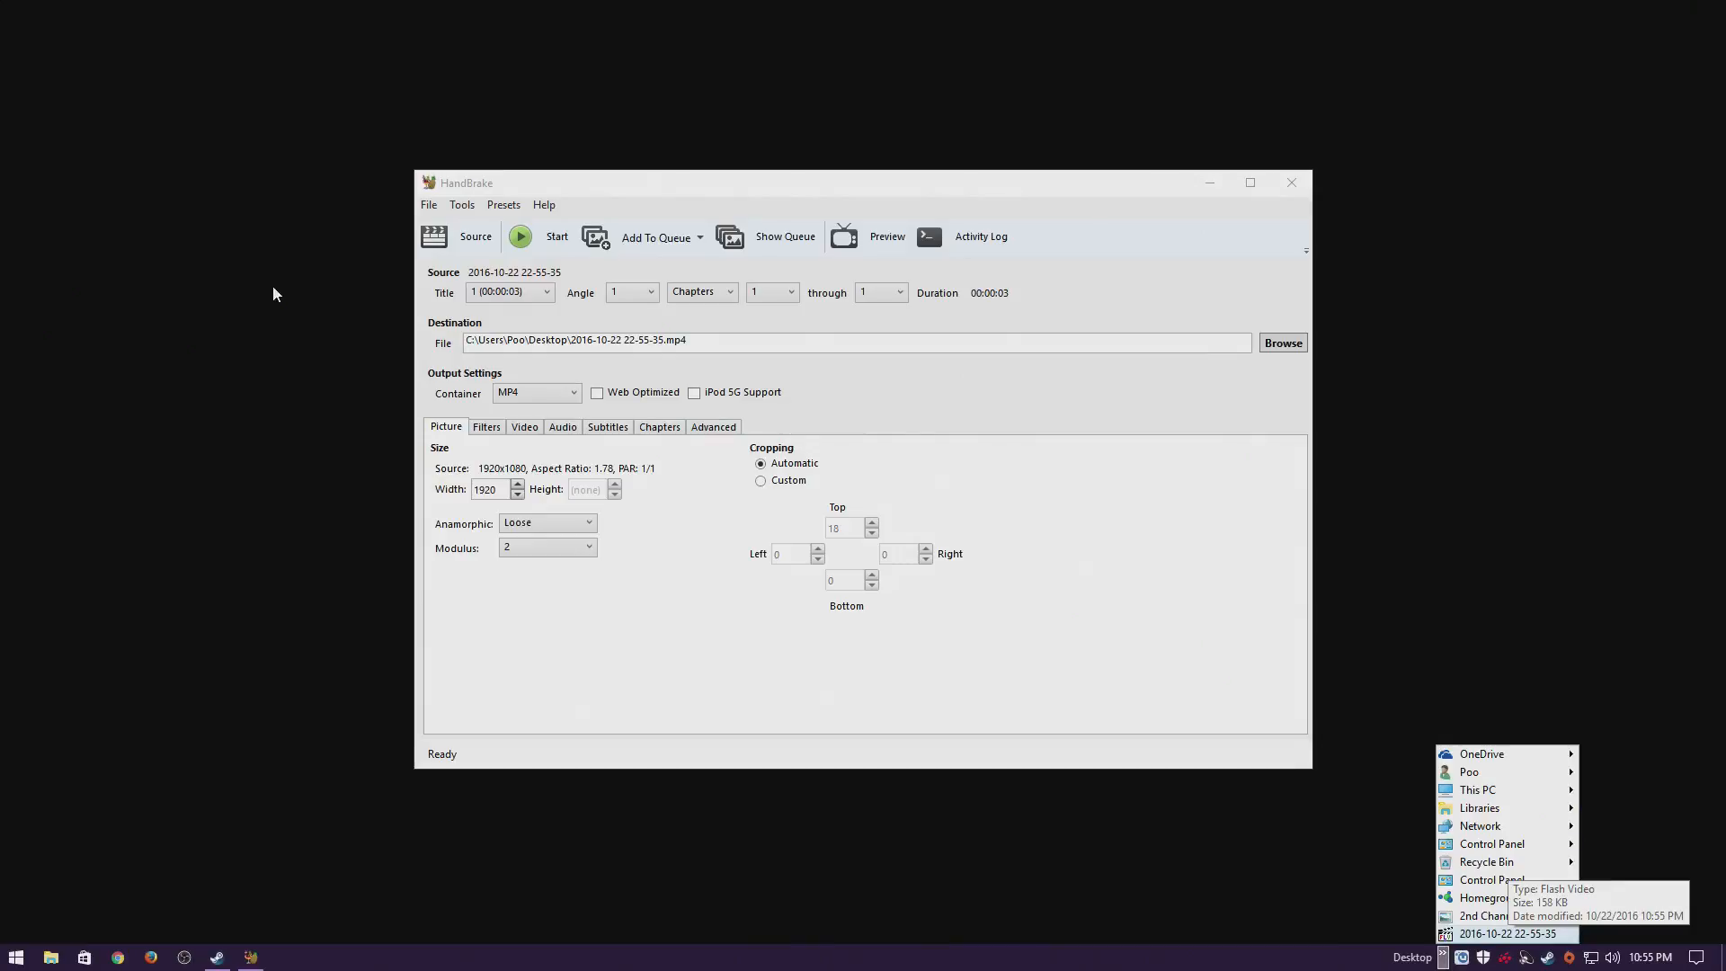
click(1465, 633)
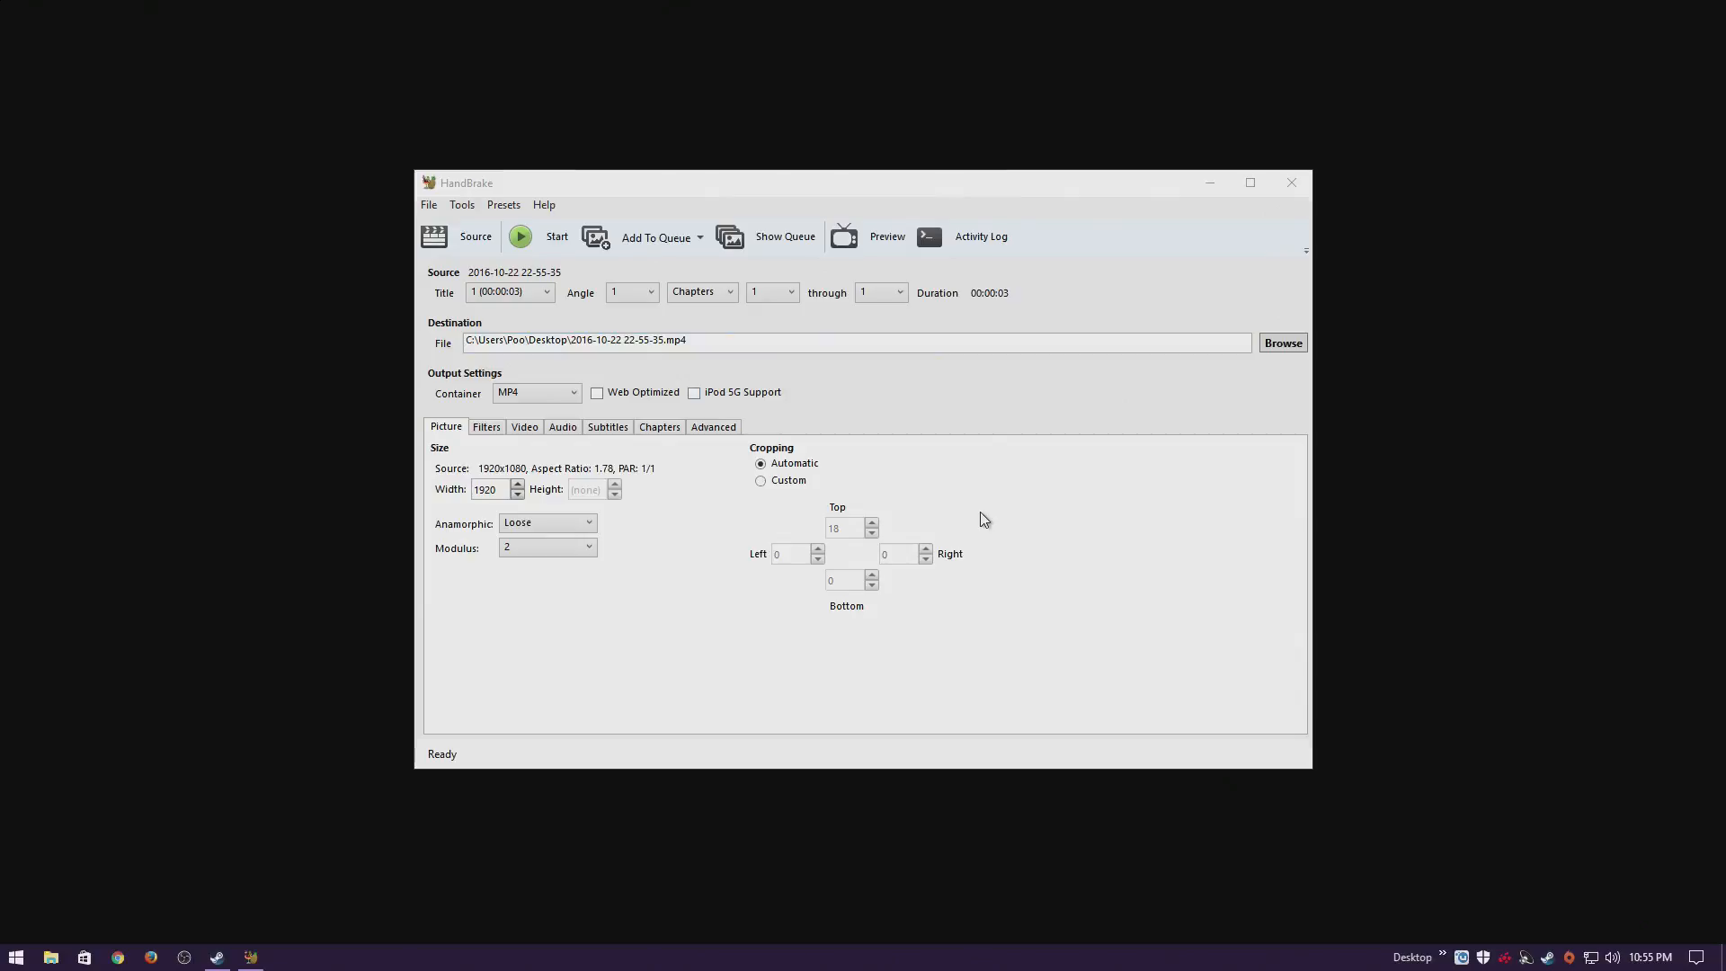
click(609, 400)
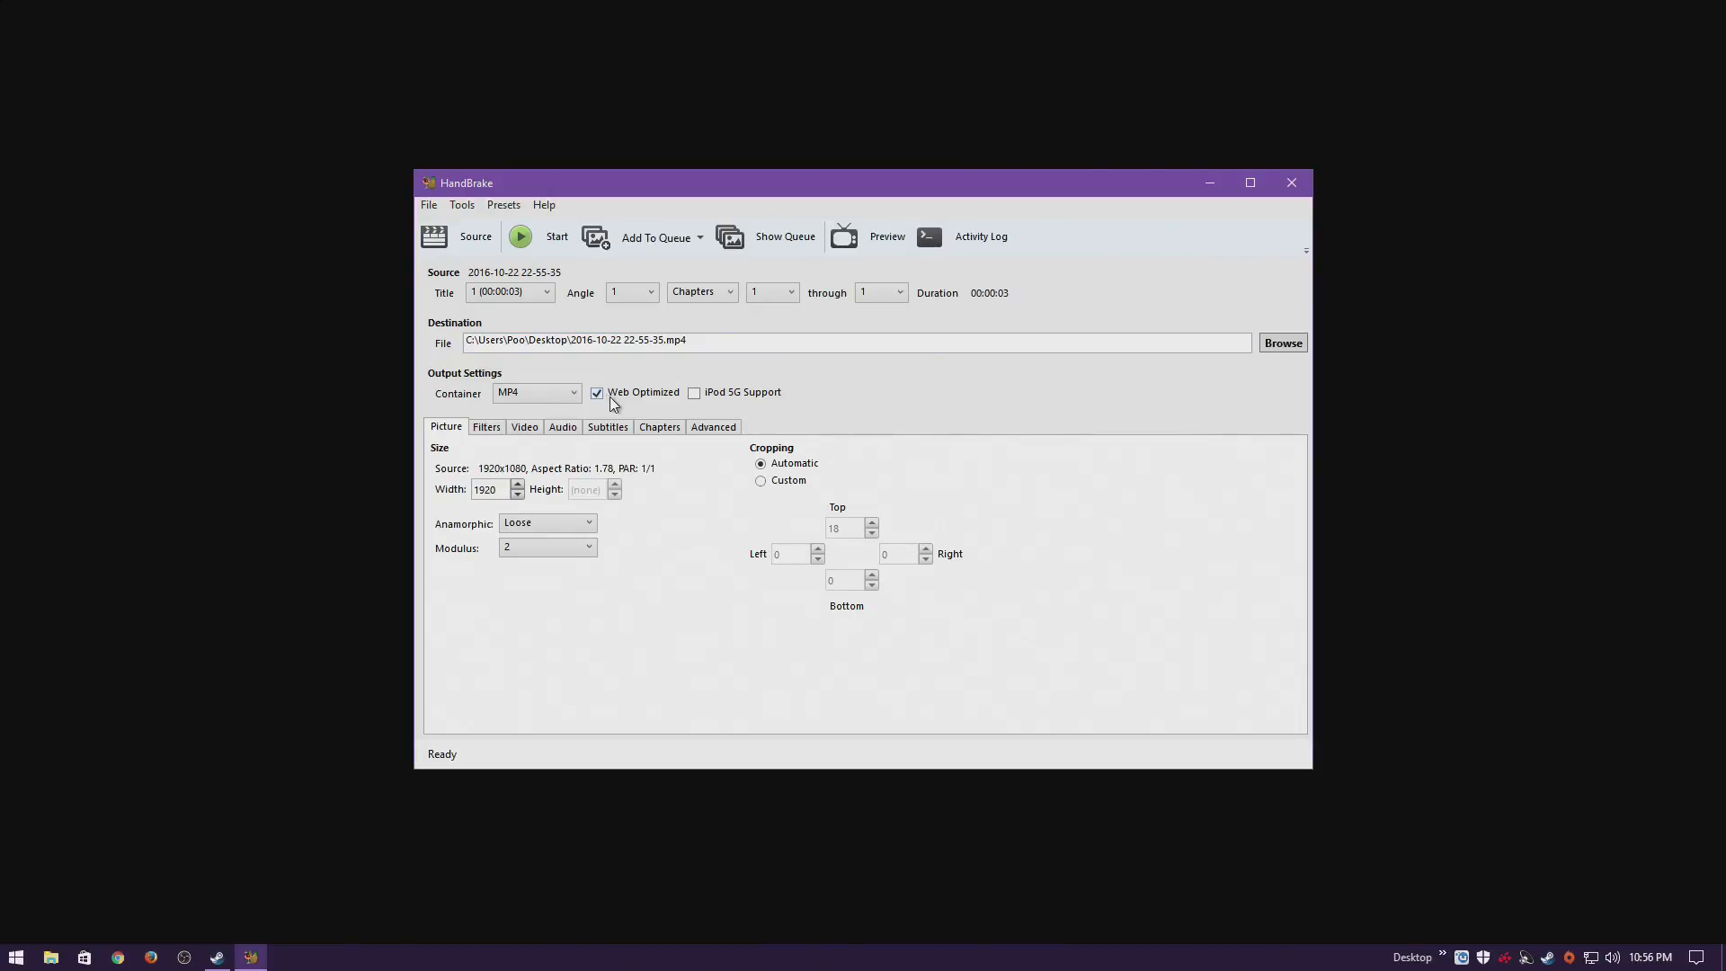
Use custom cropping with the top value set to 0, and set the anamorphic mode to Strict.
click(786, 482)
drag(842, 527, 800, 528)
text(0)
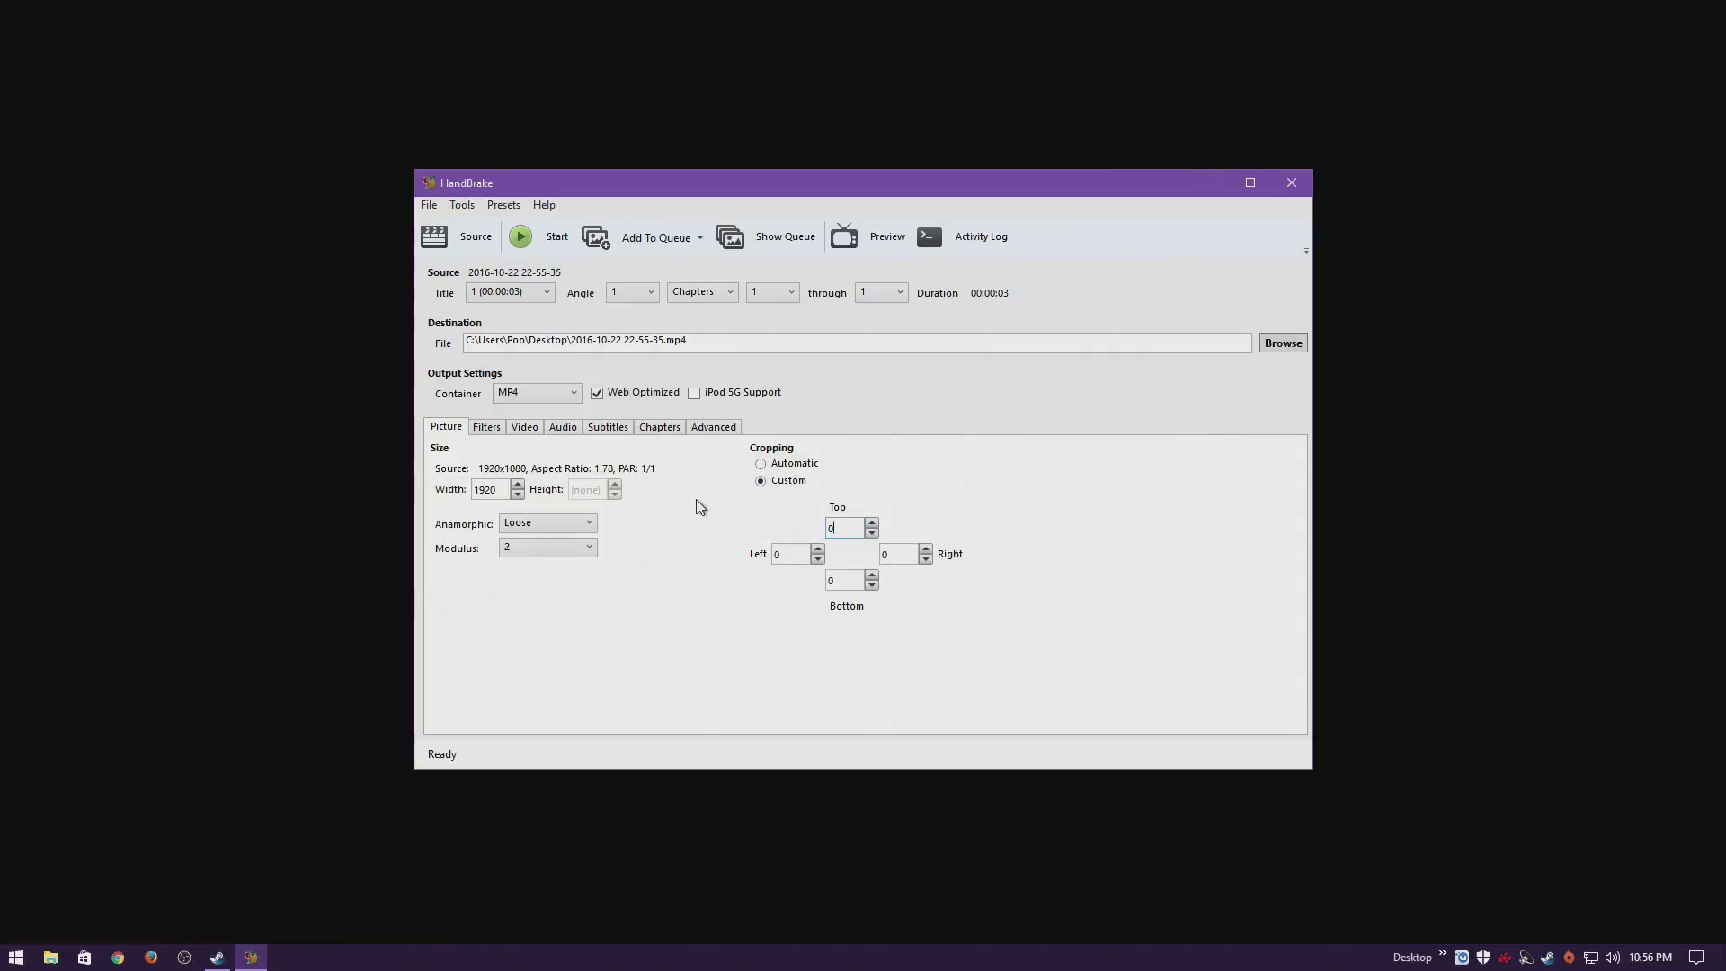
click(579, 524)
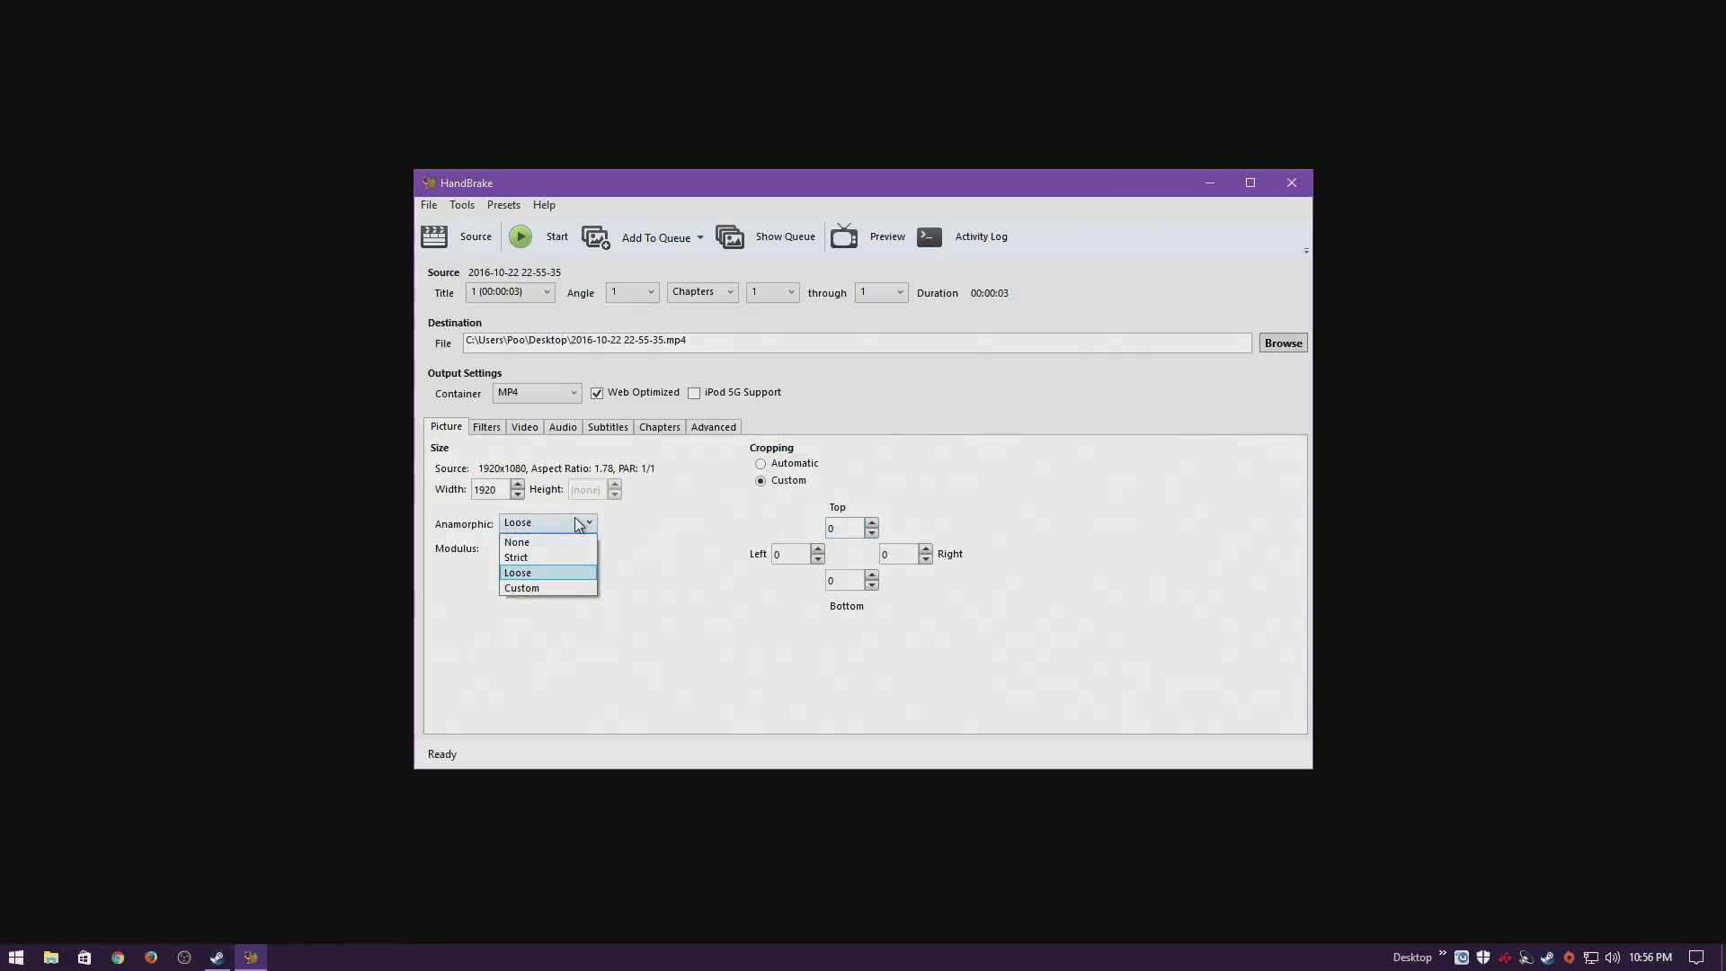
click(557, 557)
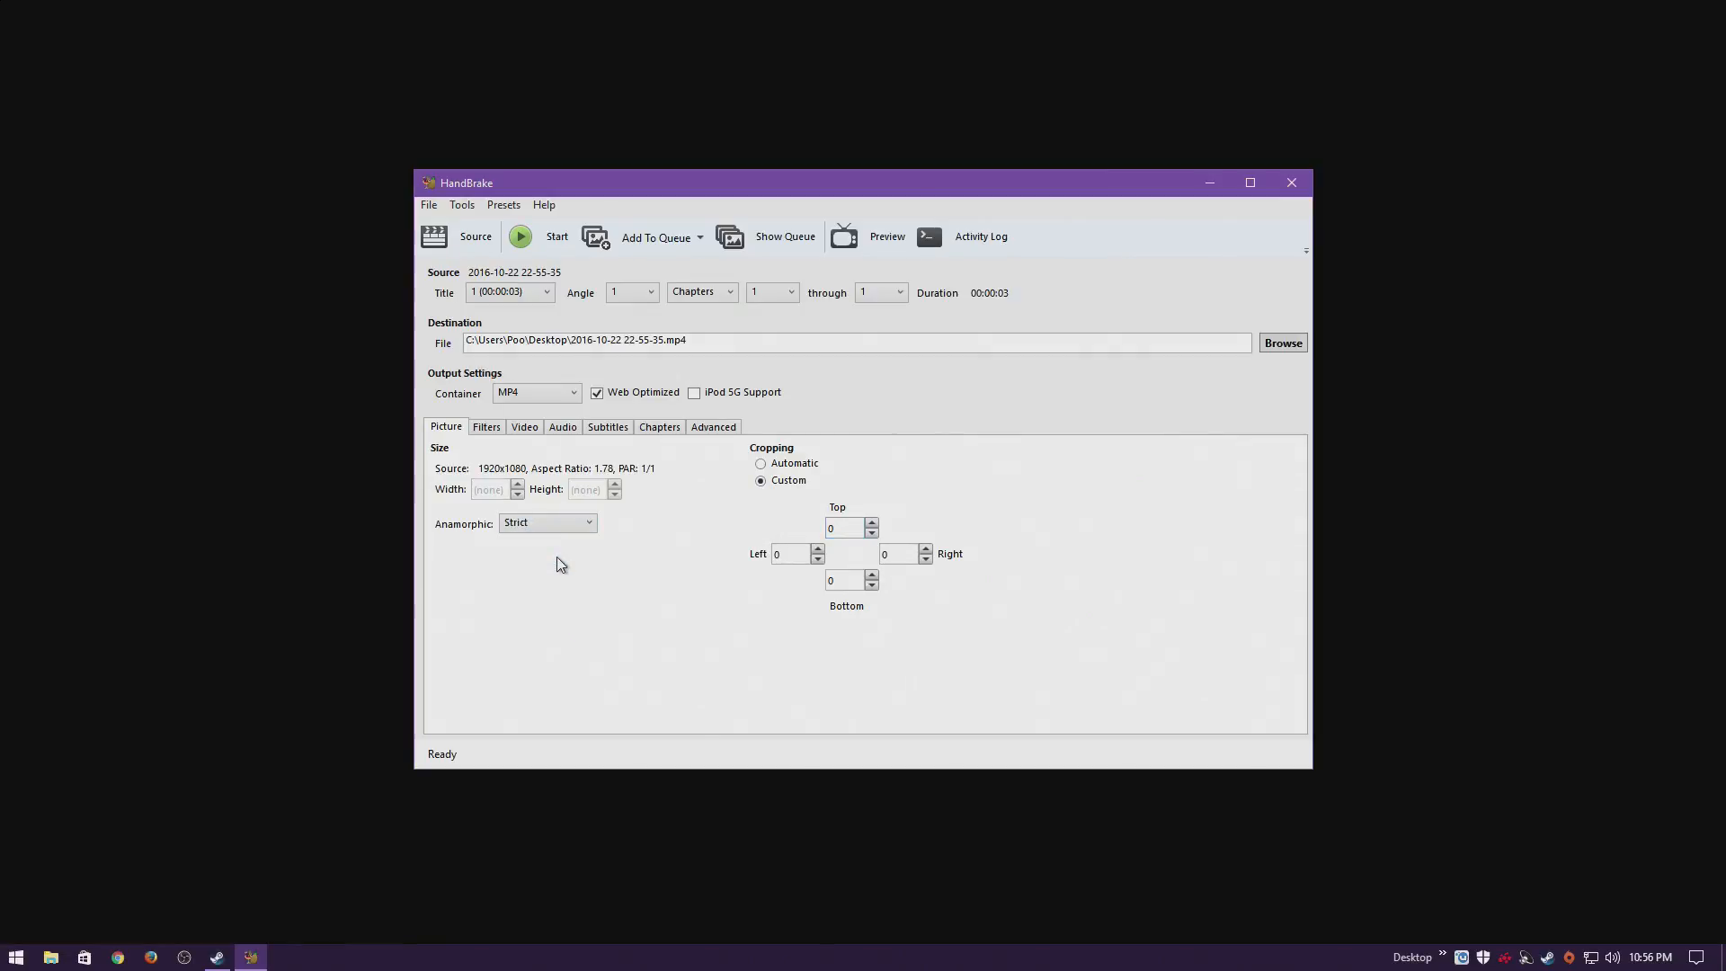
Switch the x264 video optimization to use the advanced encoder options instead of the presets.
click(488, 428)
click(536, 429)
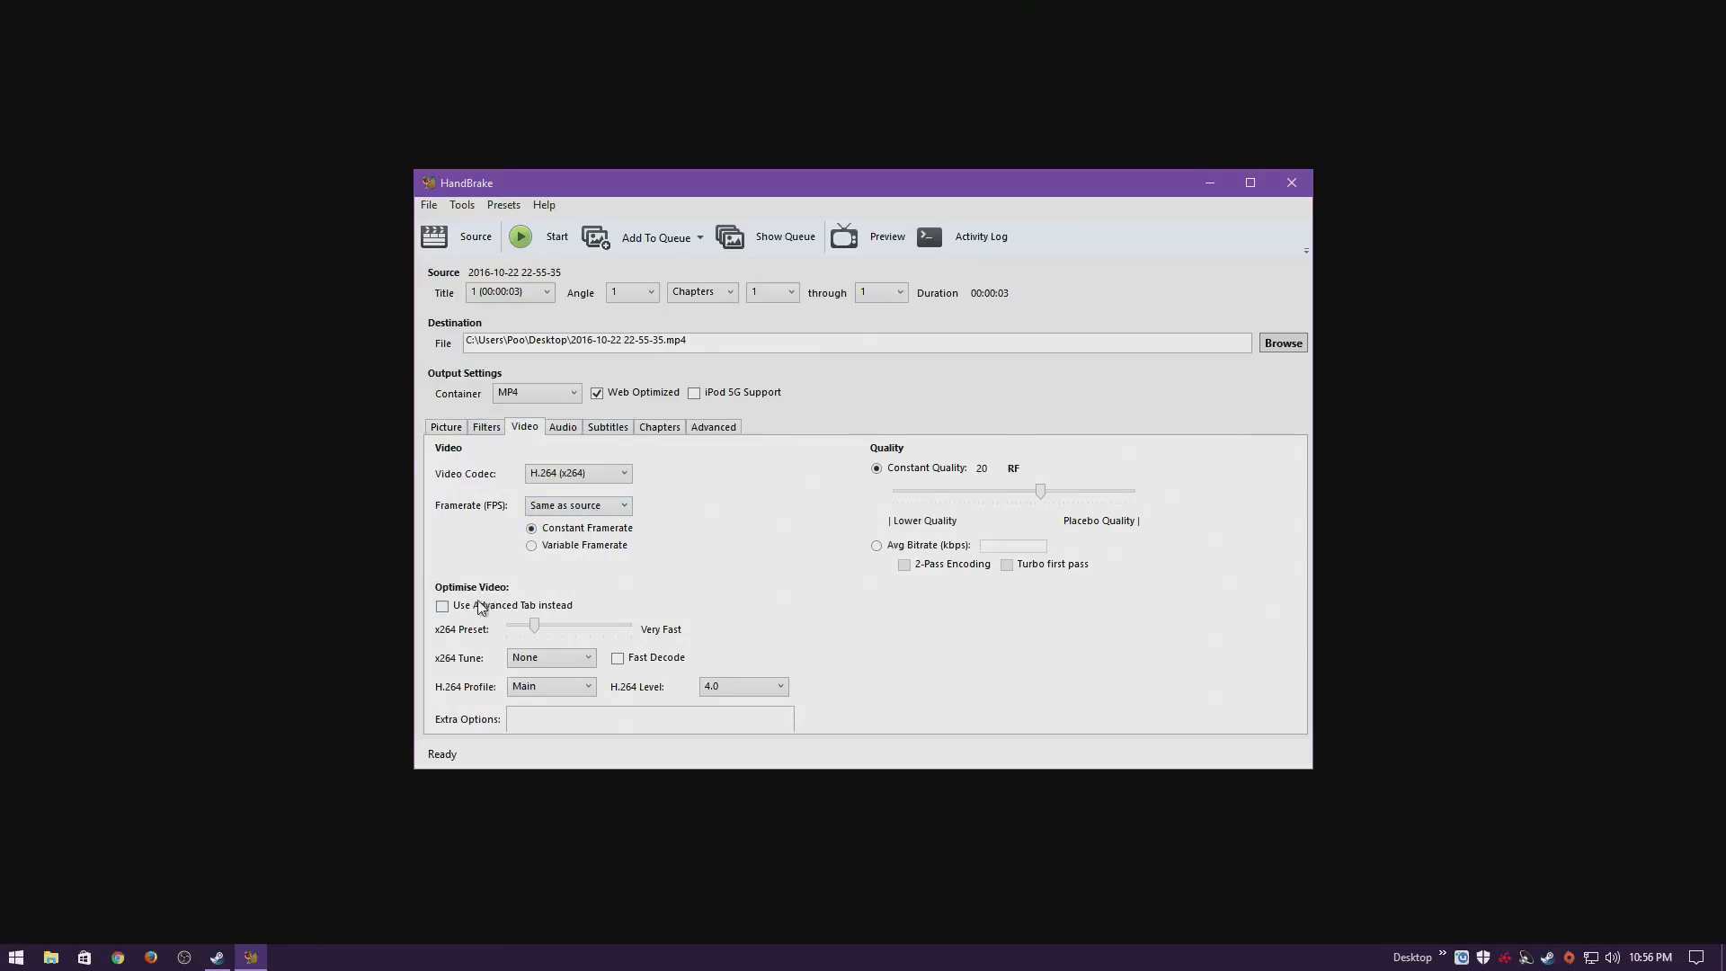
click(442, 606)
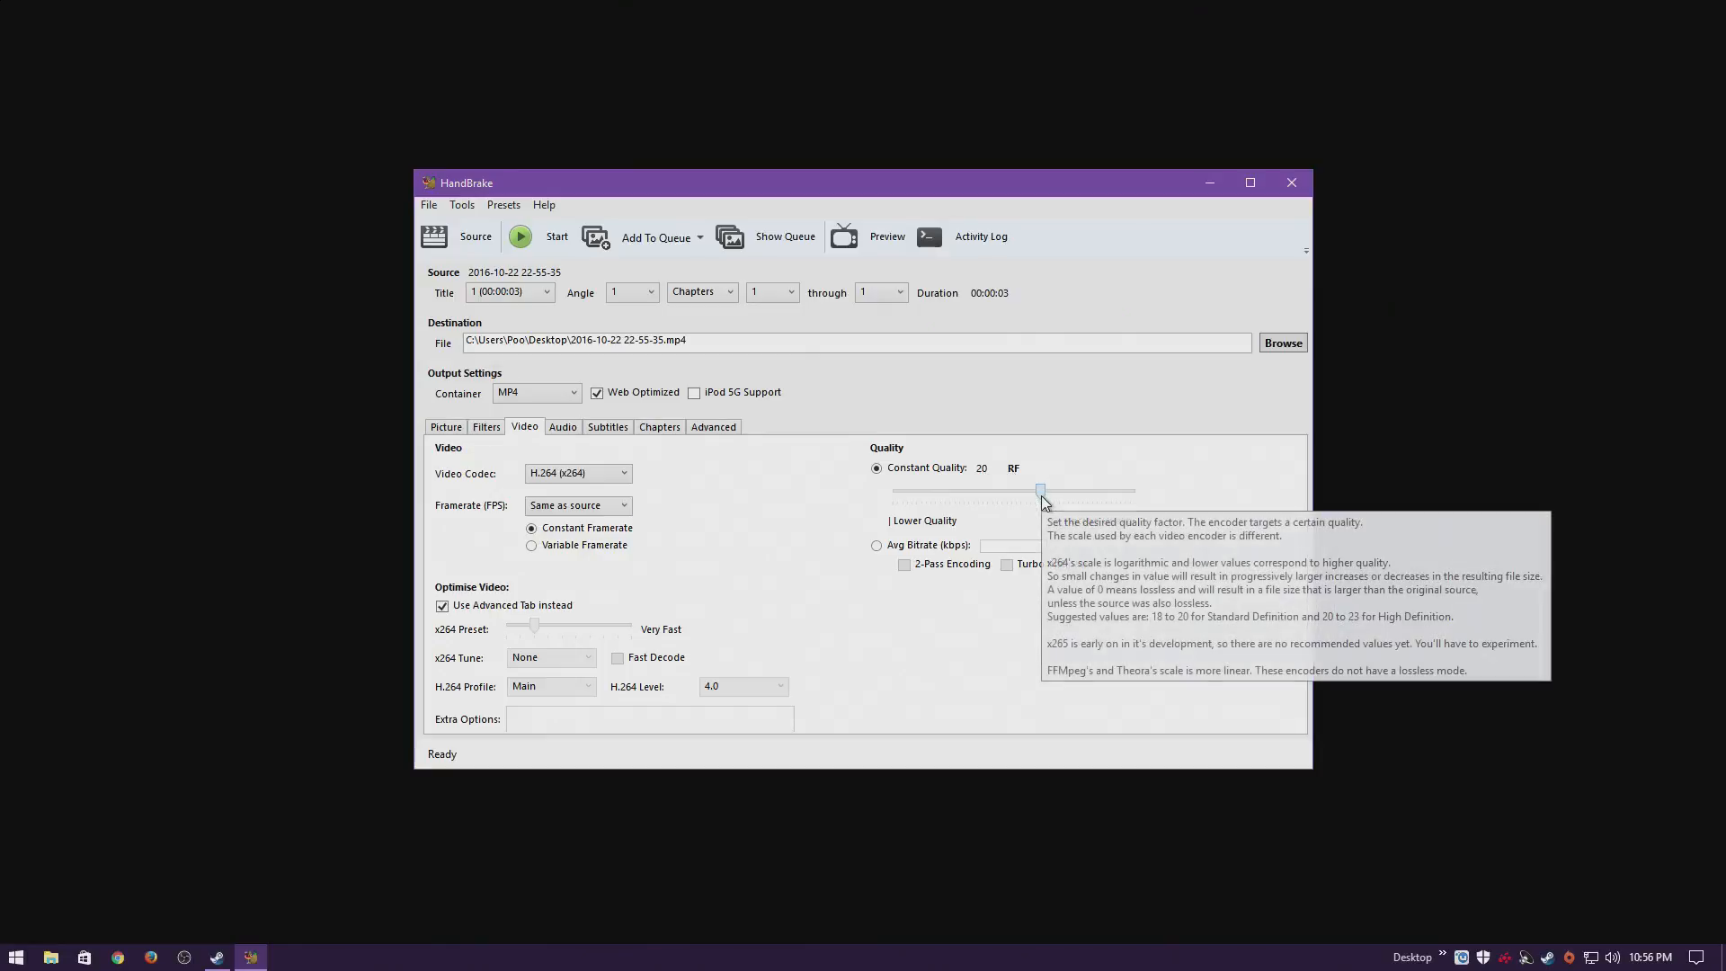
Adjust the constant quality factor of the video up and down, trying RF 18.
drag(1040, 493, 1041, 497)
key(Right)
key(Right)
key(Right)
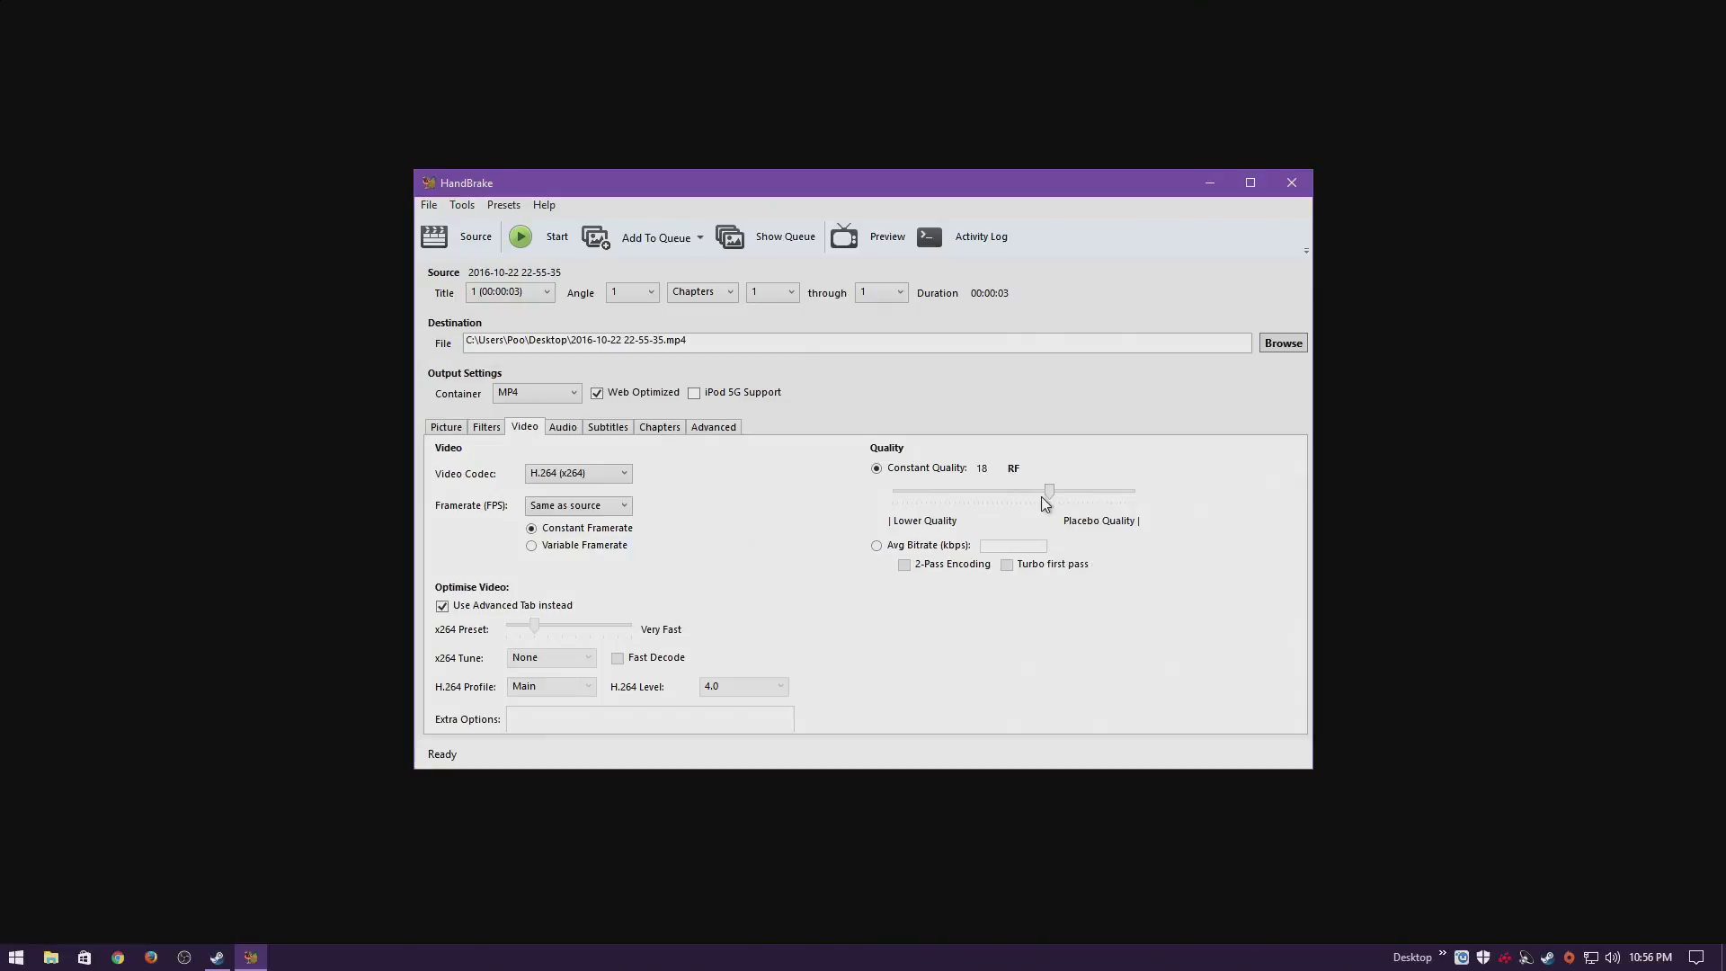
key(Left)
key(Left)
key(Left)
key(Left)
key(Right)
key(Right)
Set the mixdown of the audio track to Stereo.
click(567, 429)
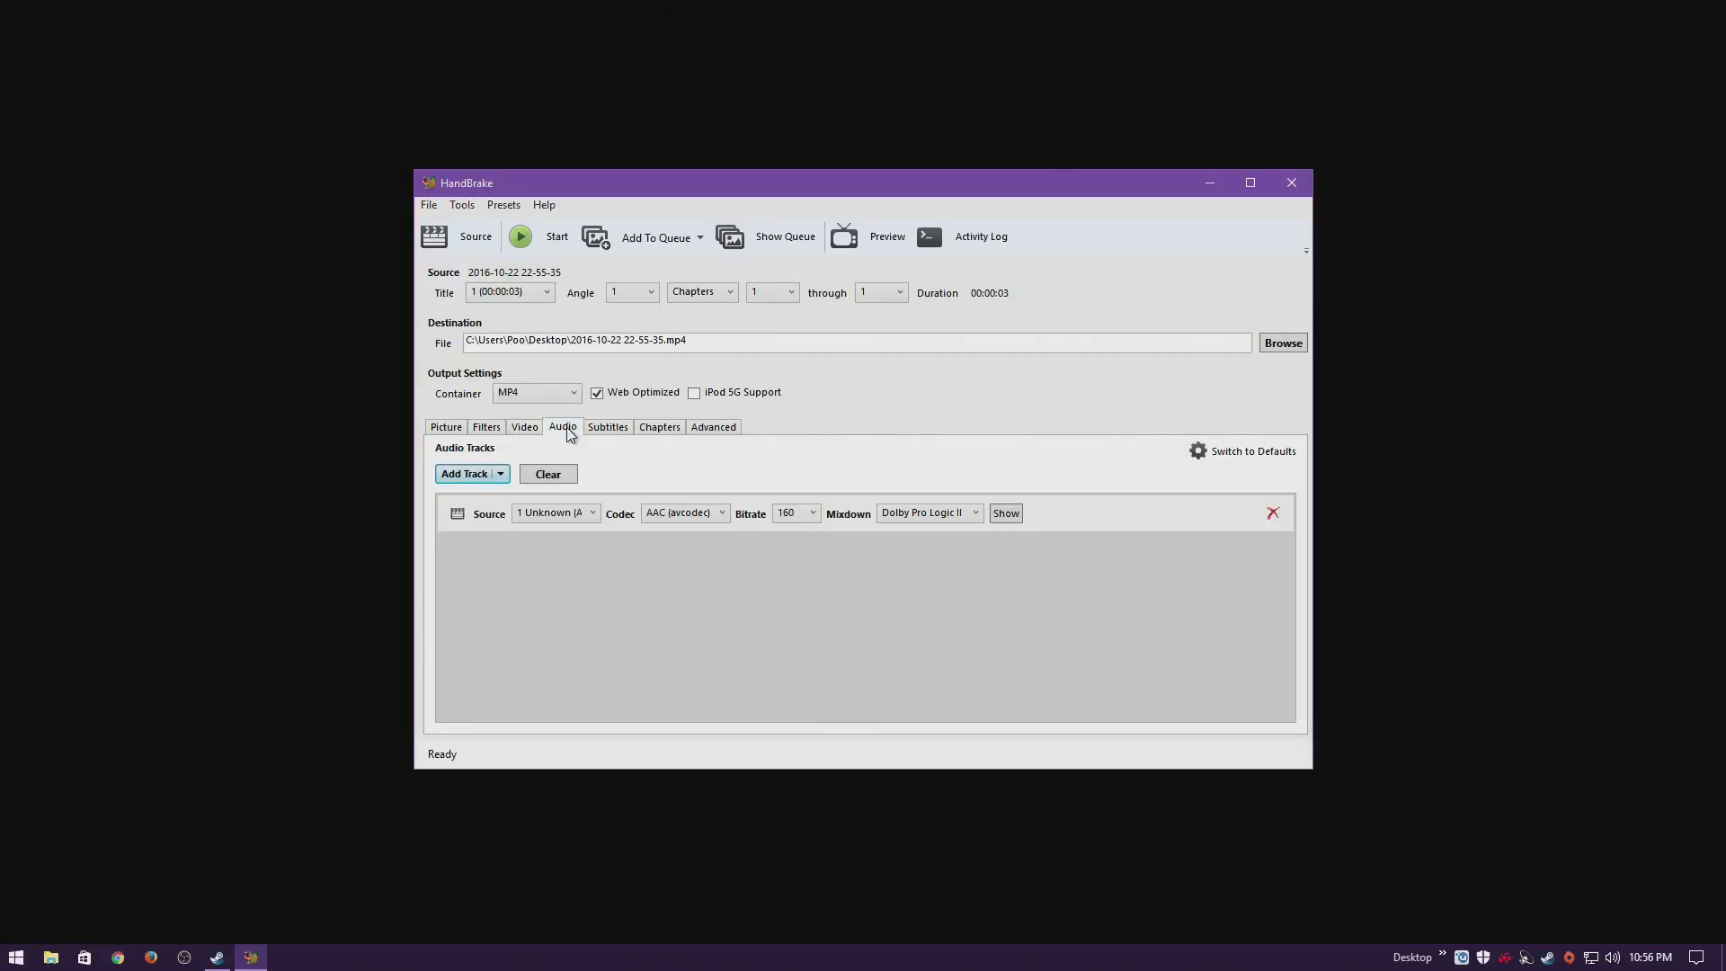
click(933, 514)
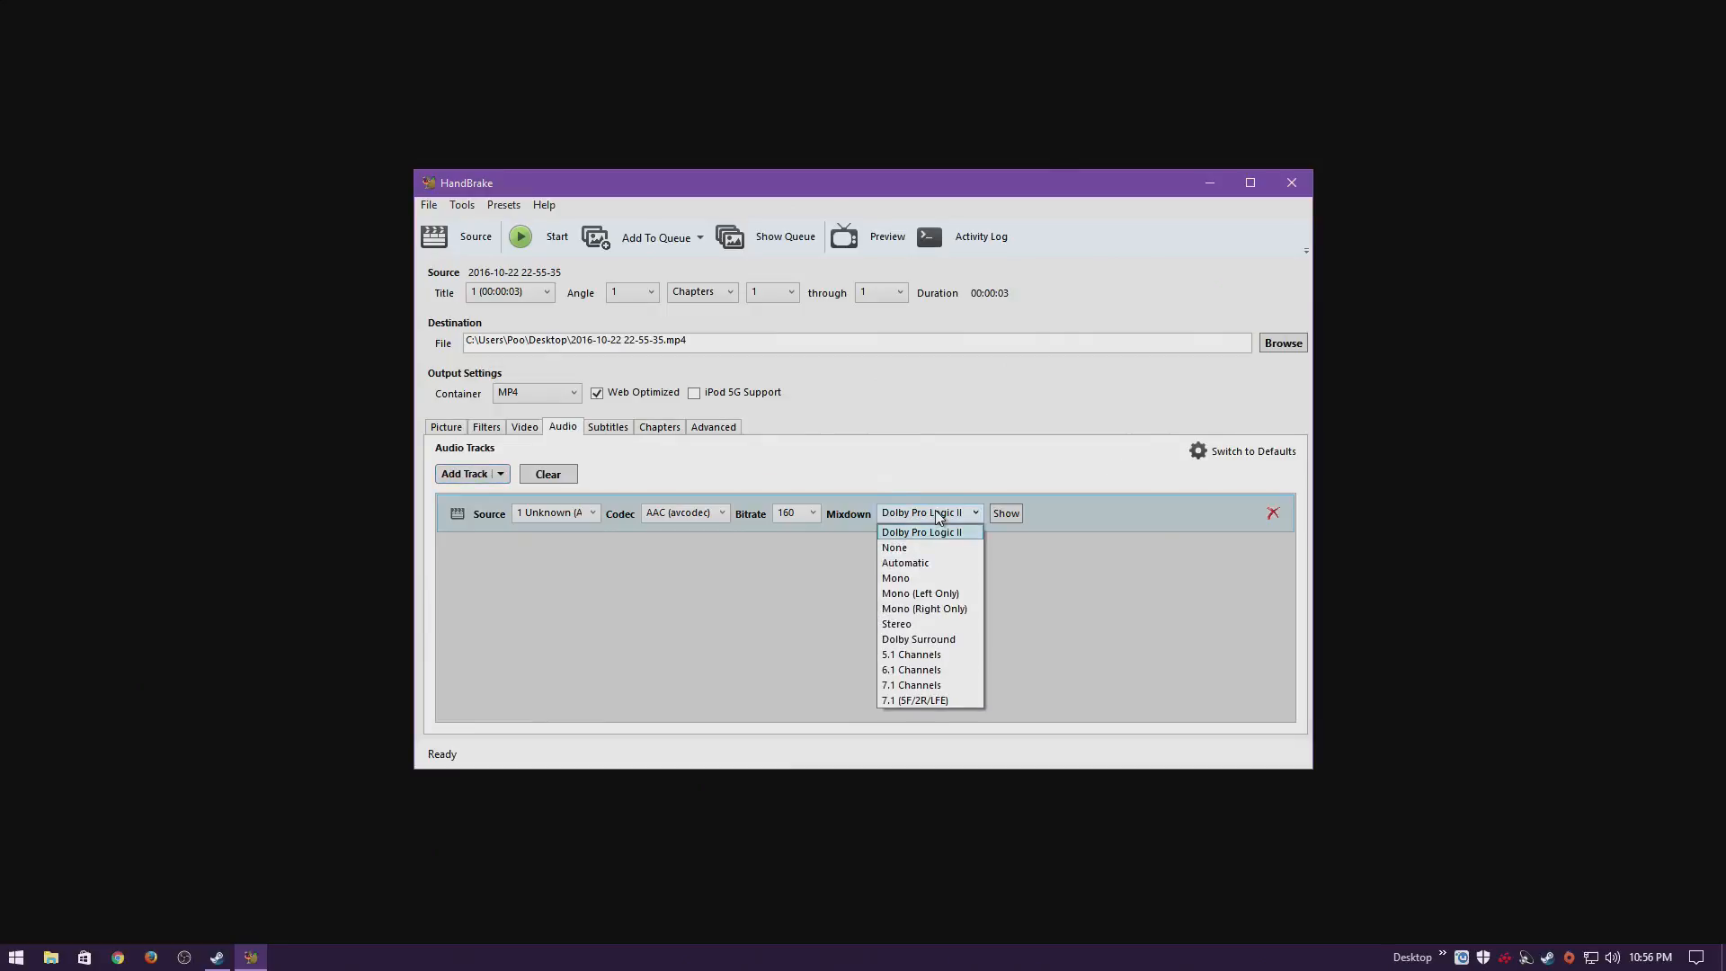
click(914, 624)
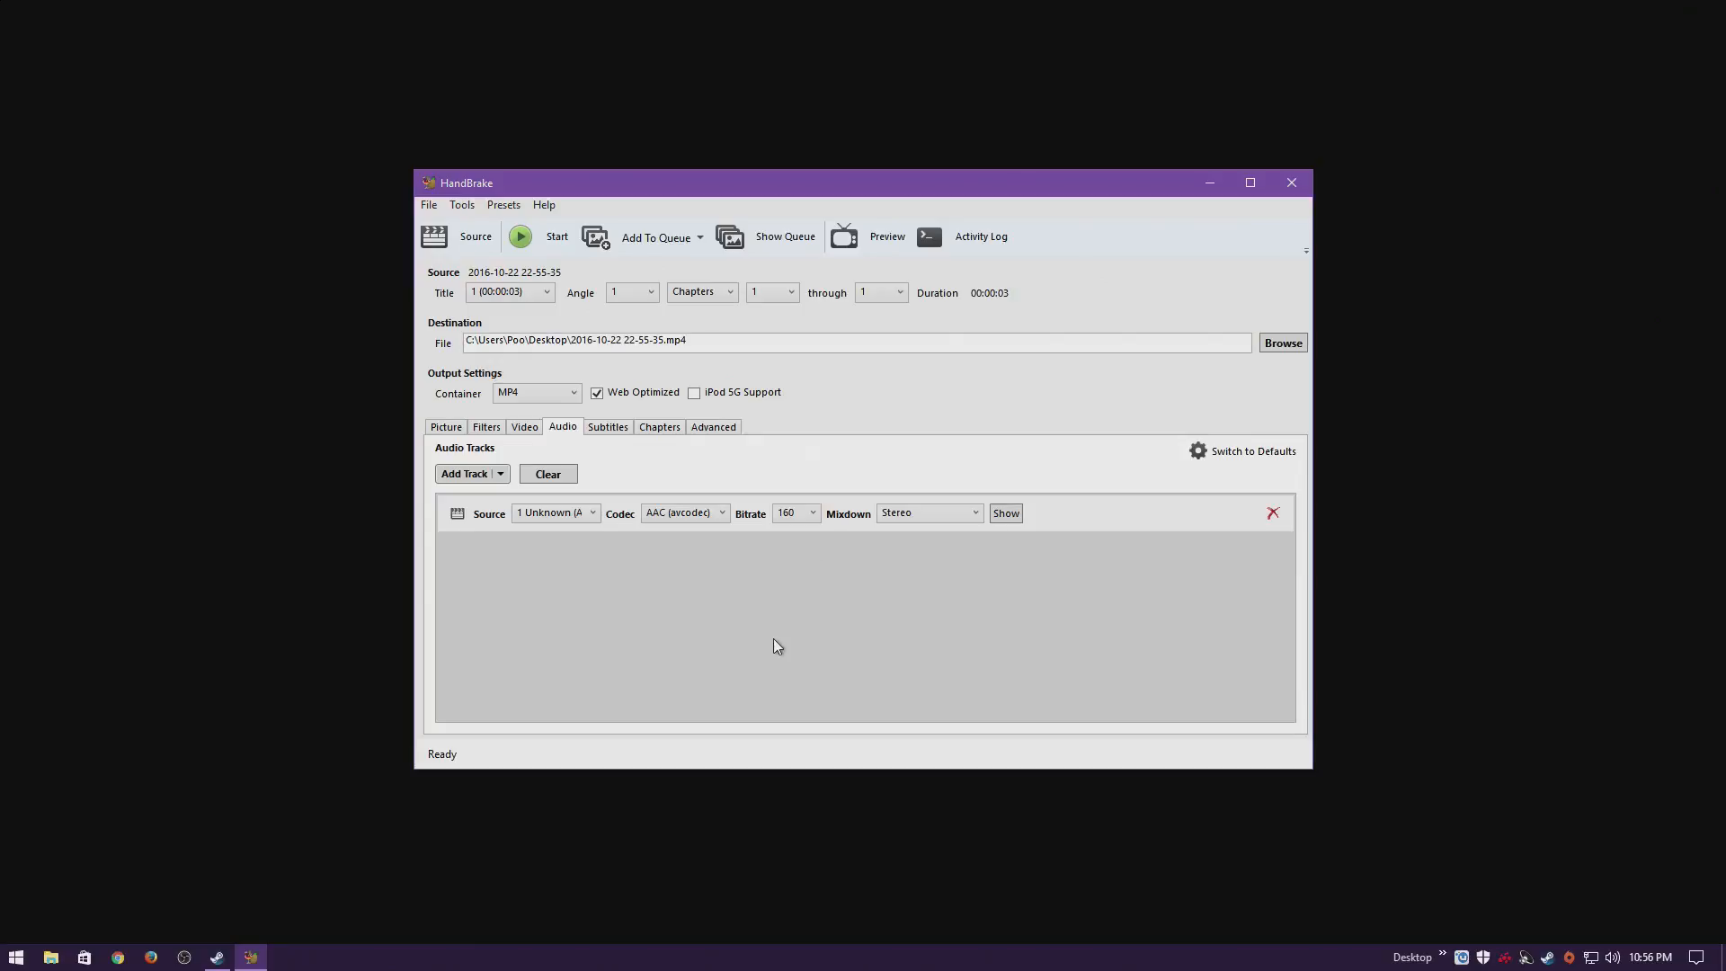
Review the subtitle tracks, the chapter markers and the advanced x264 encoder options of the conversion.
click(608, 428)
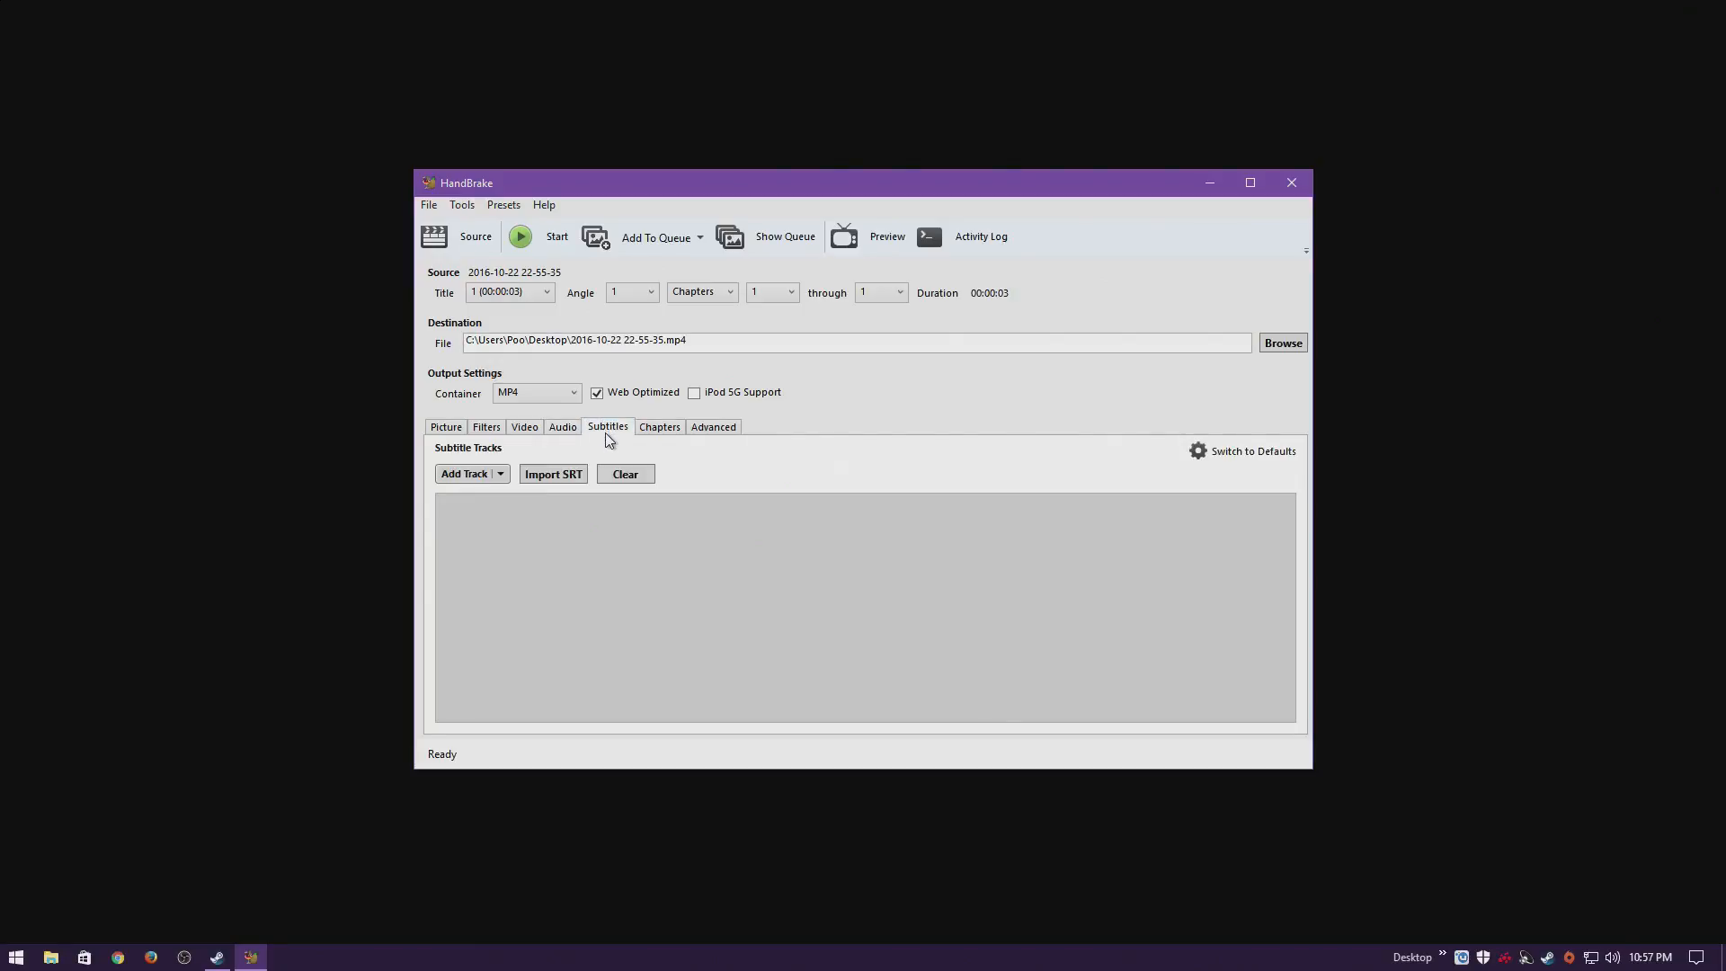
click(653, 428)
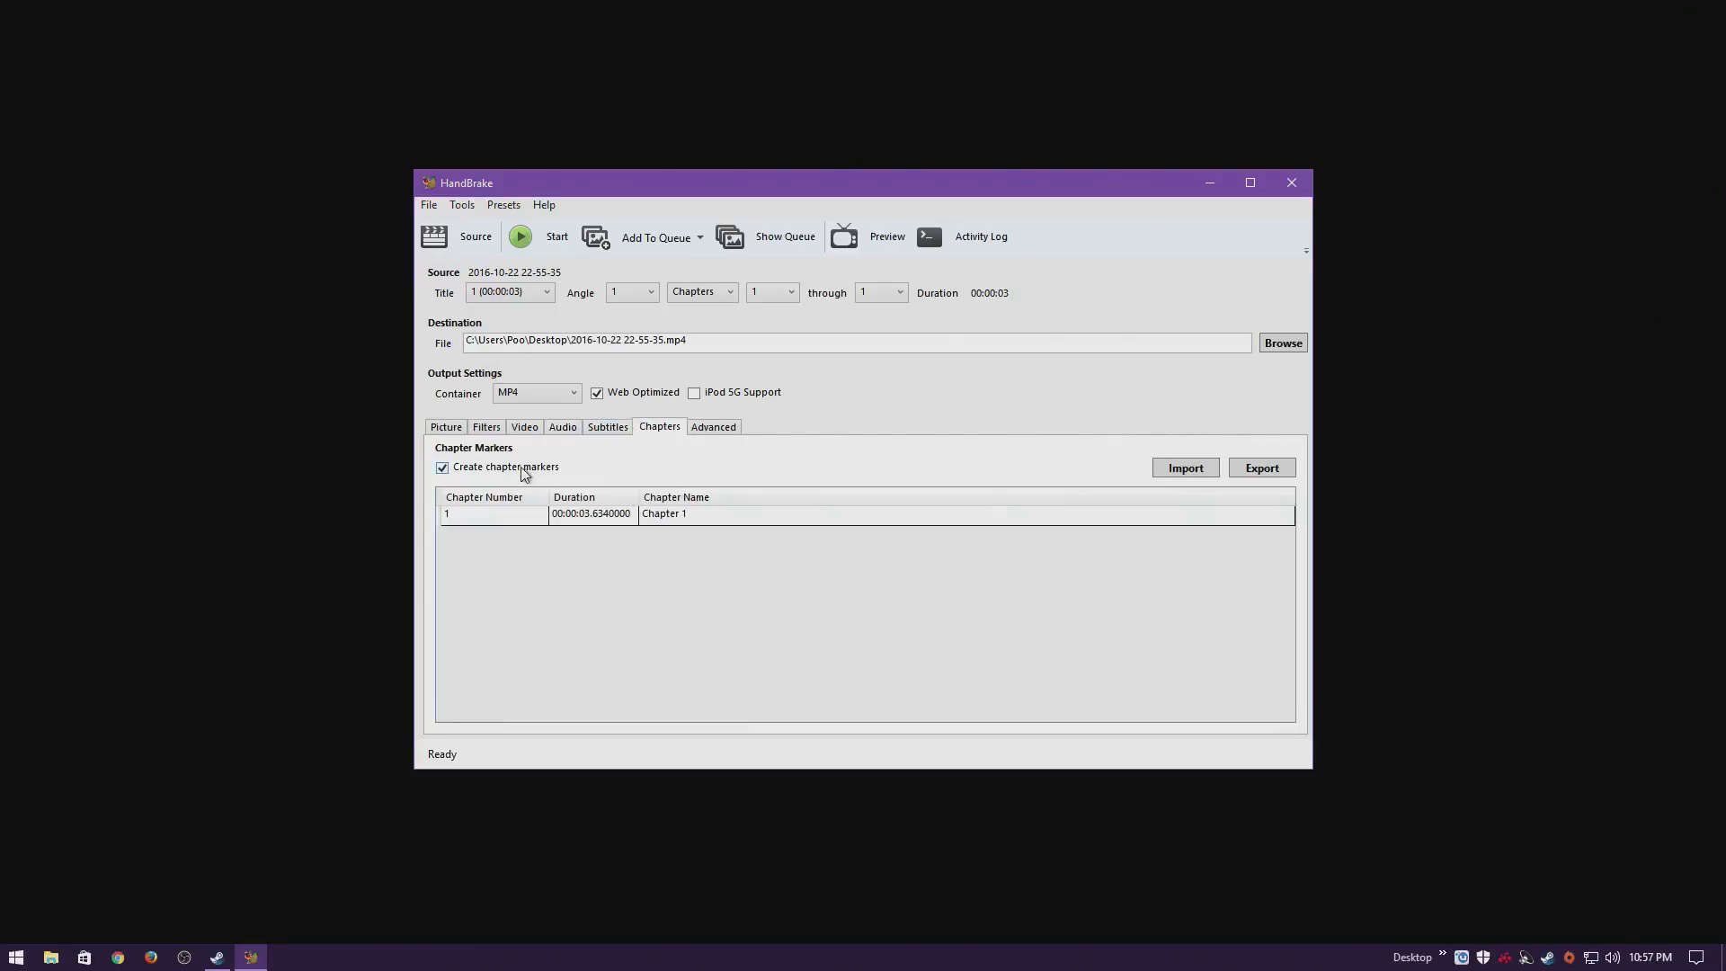
click(720, 431)
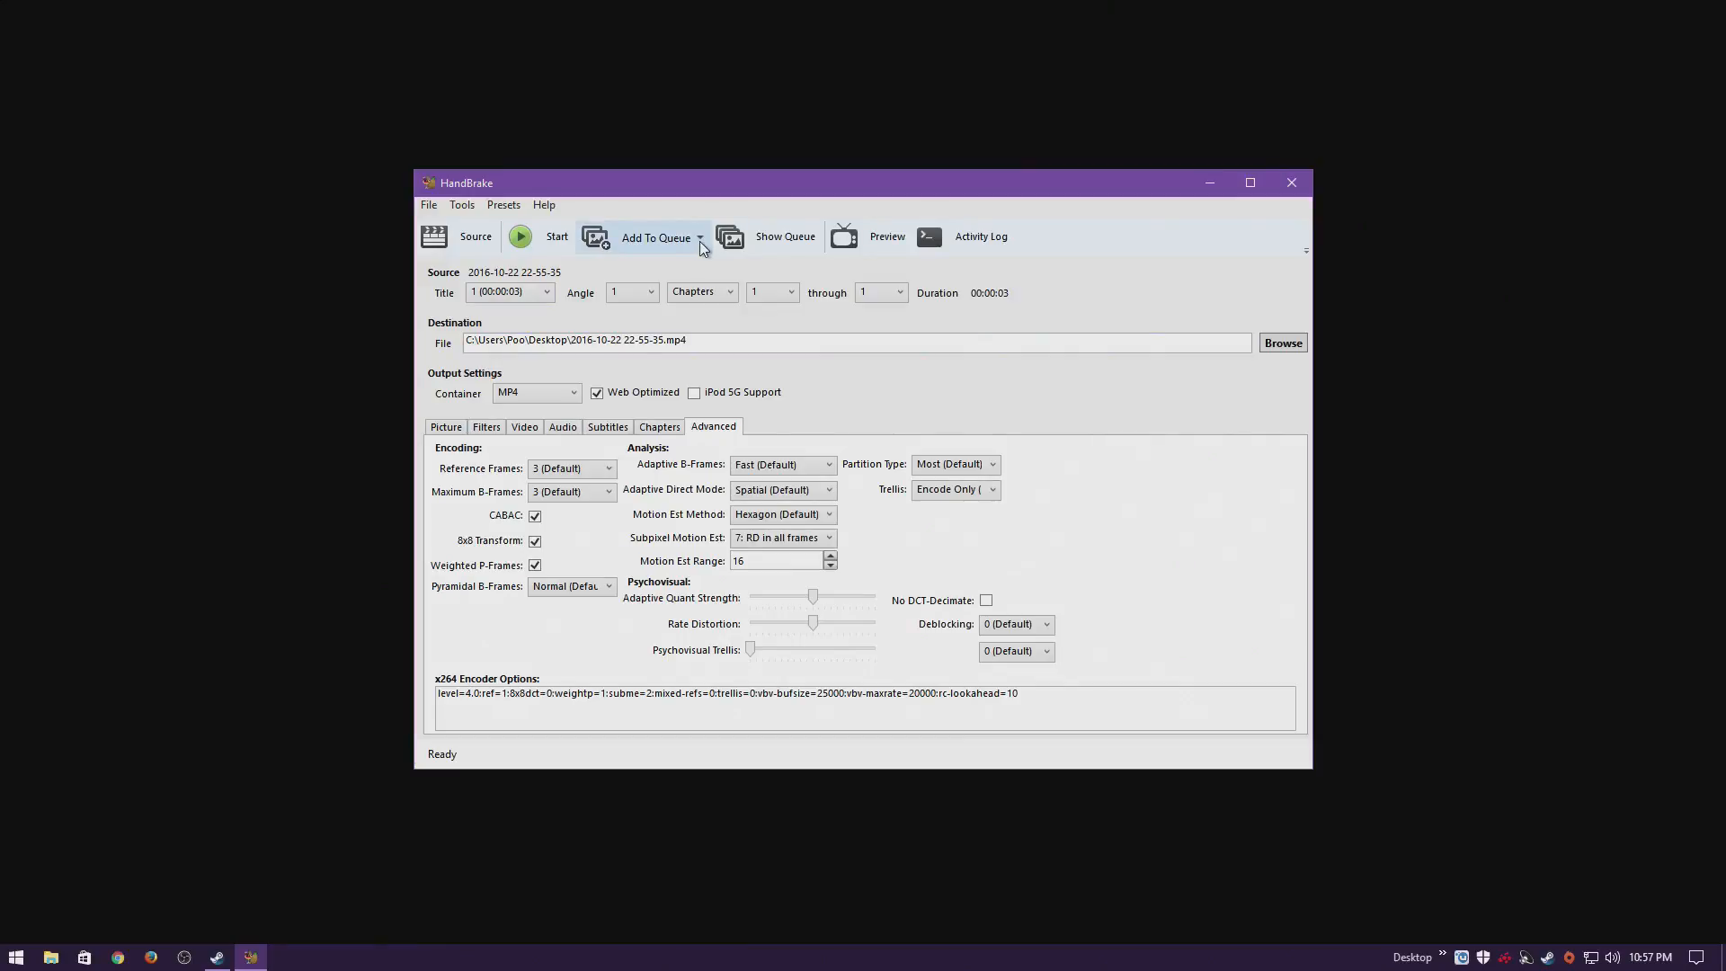
Add all titles of the source recording to the encoding queue.
click(478, 245)
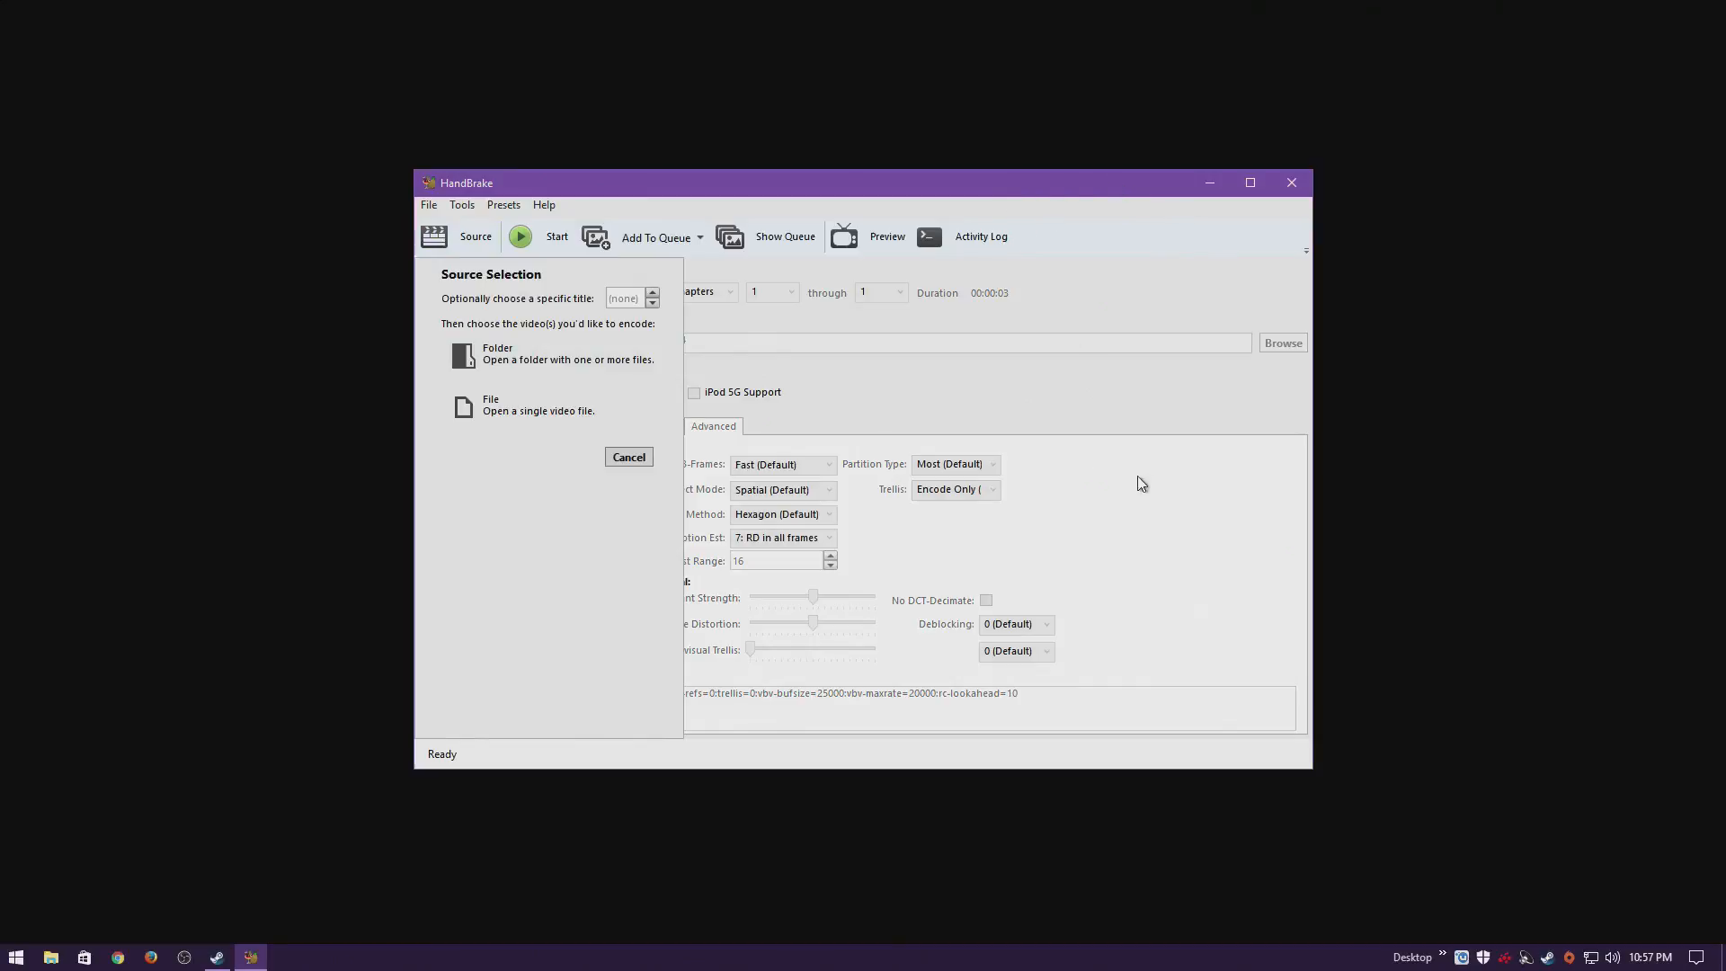
click(459, 236)
click(700, 239)
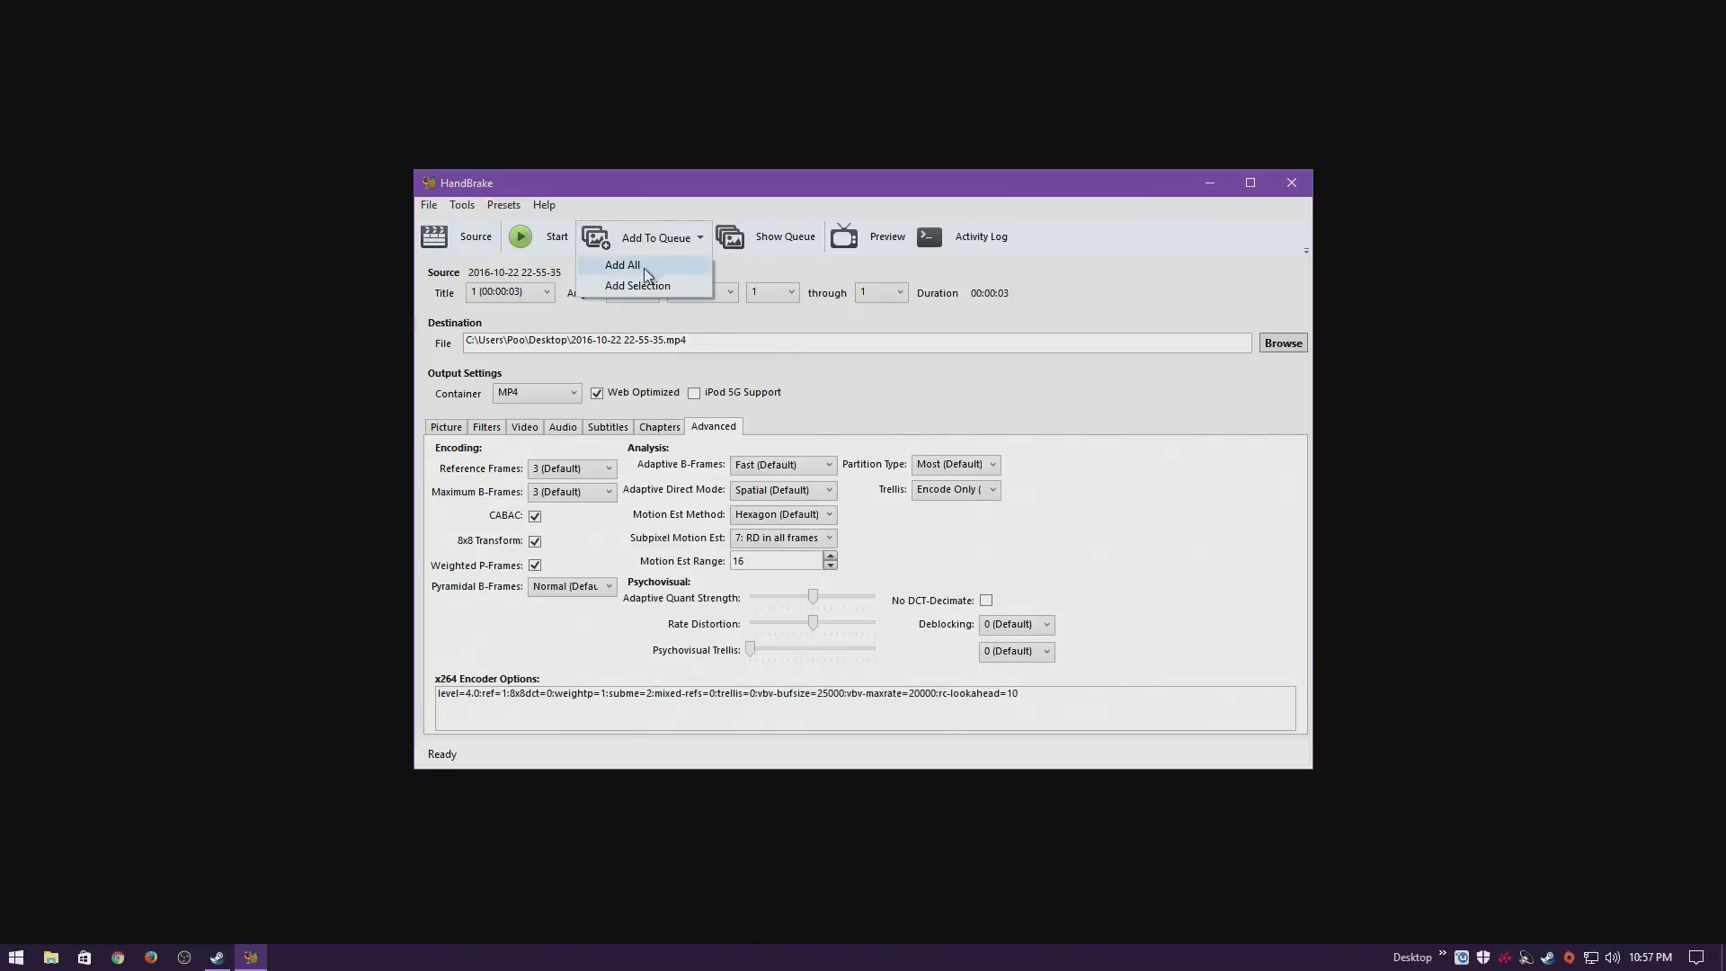
click(720, 198)
click(694, 236)
click(699, 237)
click(667, 267)
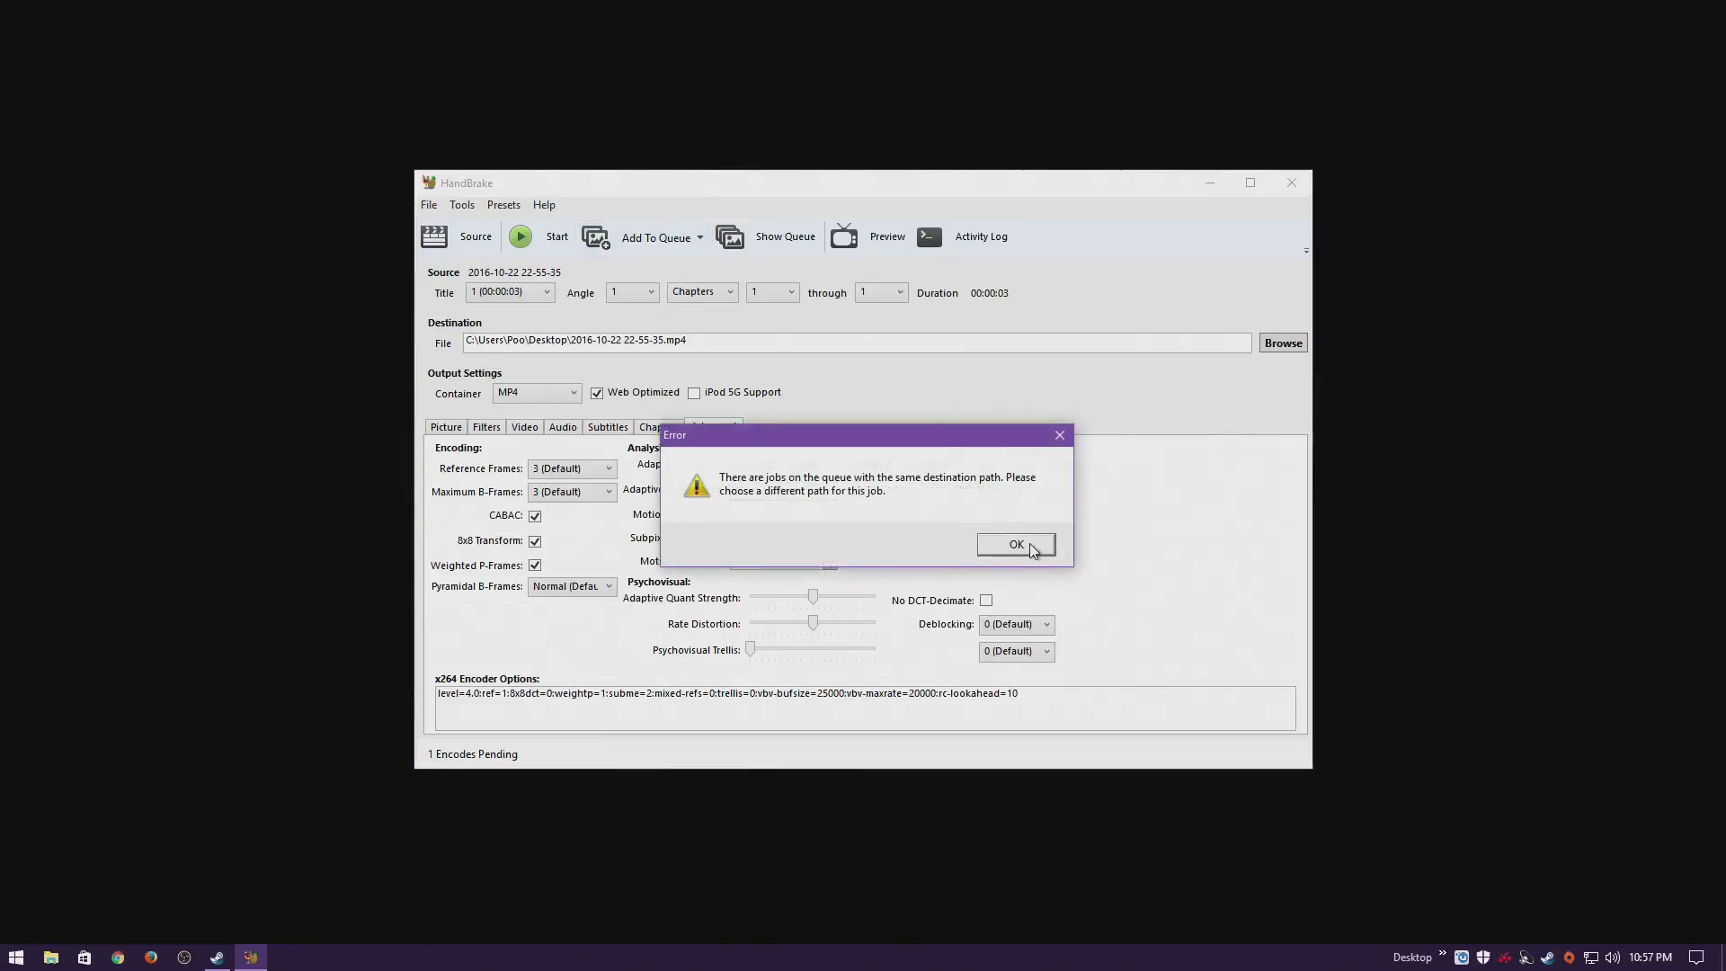
click(1016, 544)
Show the queue, start encoding the pending job and proceed with the Quit HandBrake action once it is done.
click(784, 239)
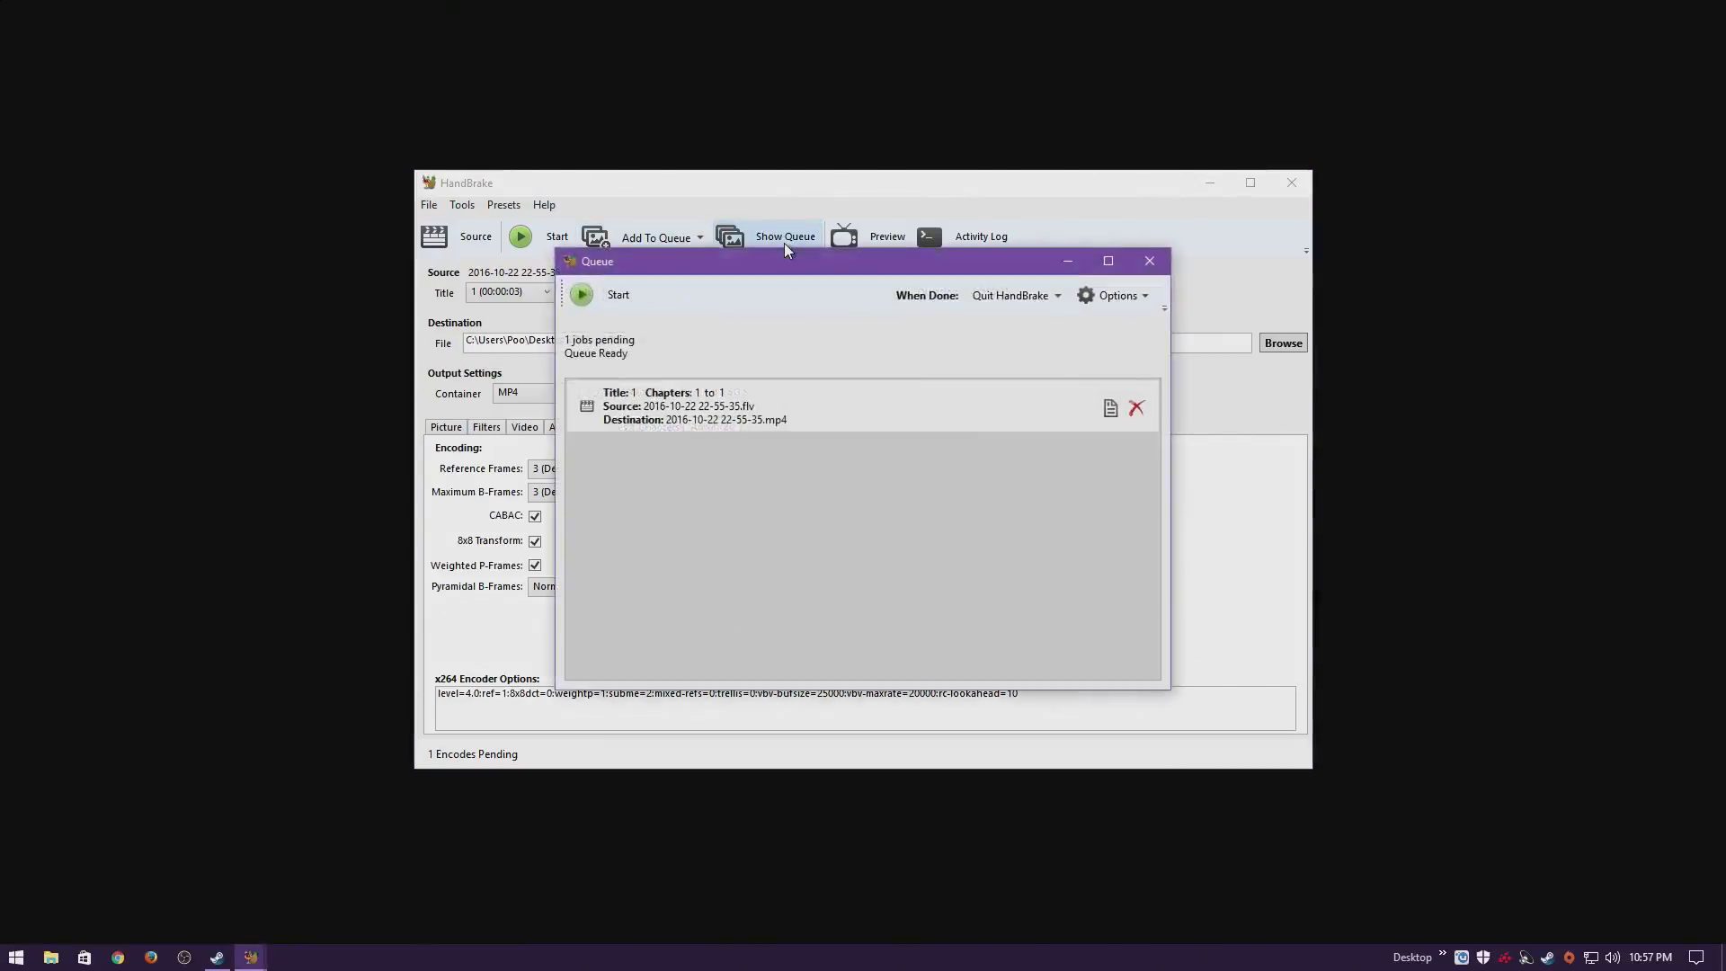
click(595, 298)
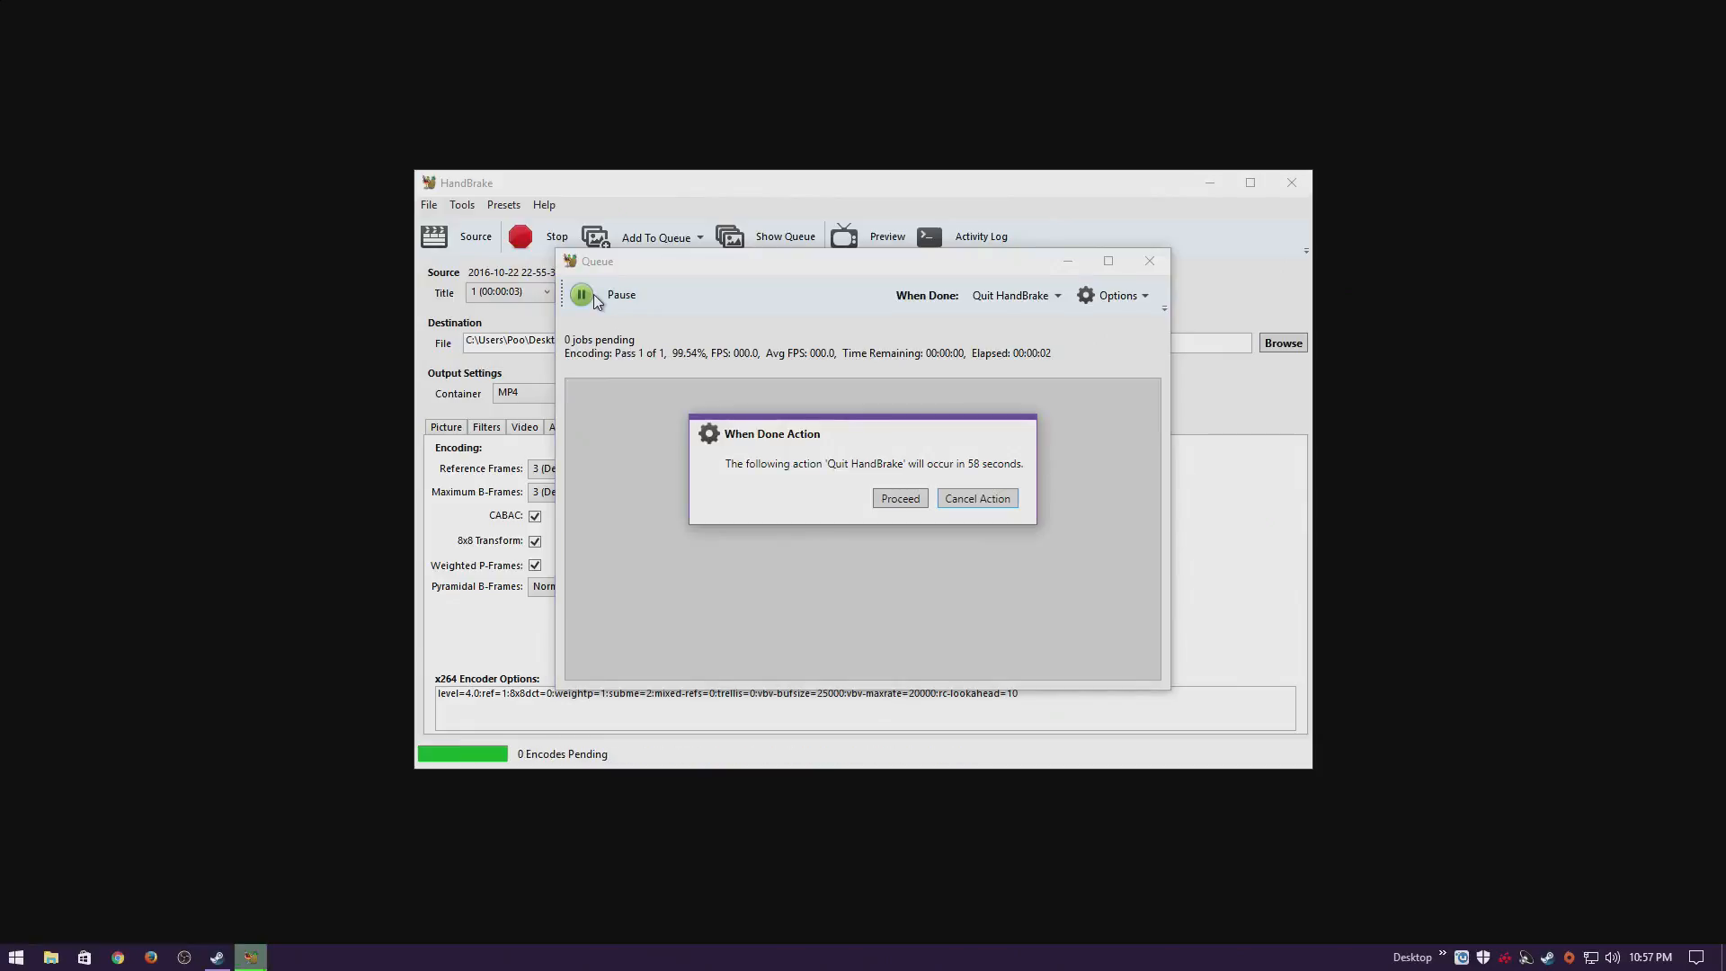
click(901, 498)
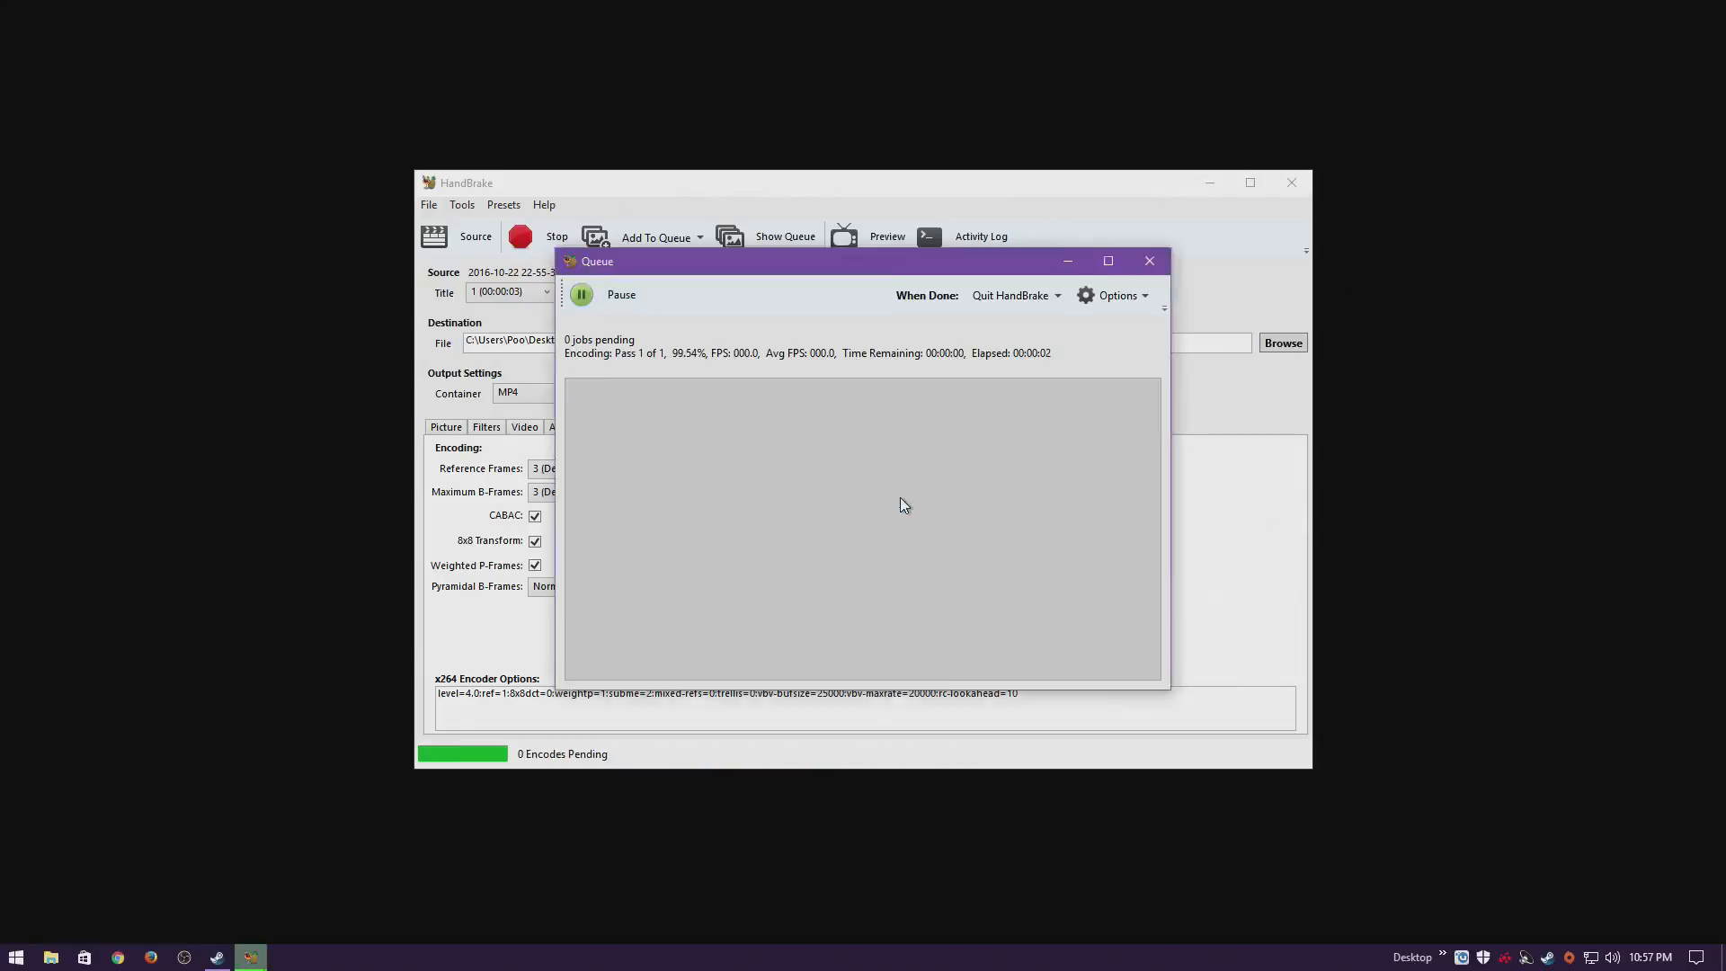
click(1442, 955)
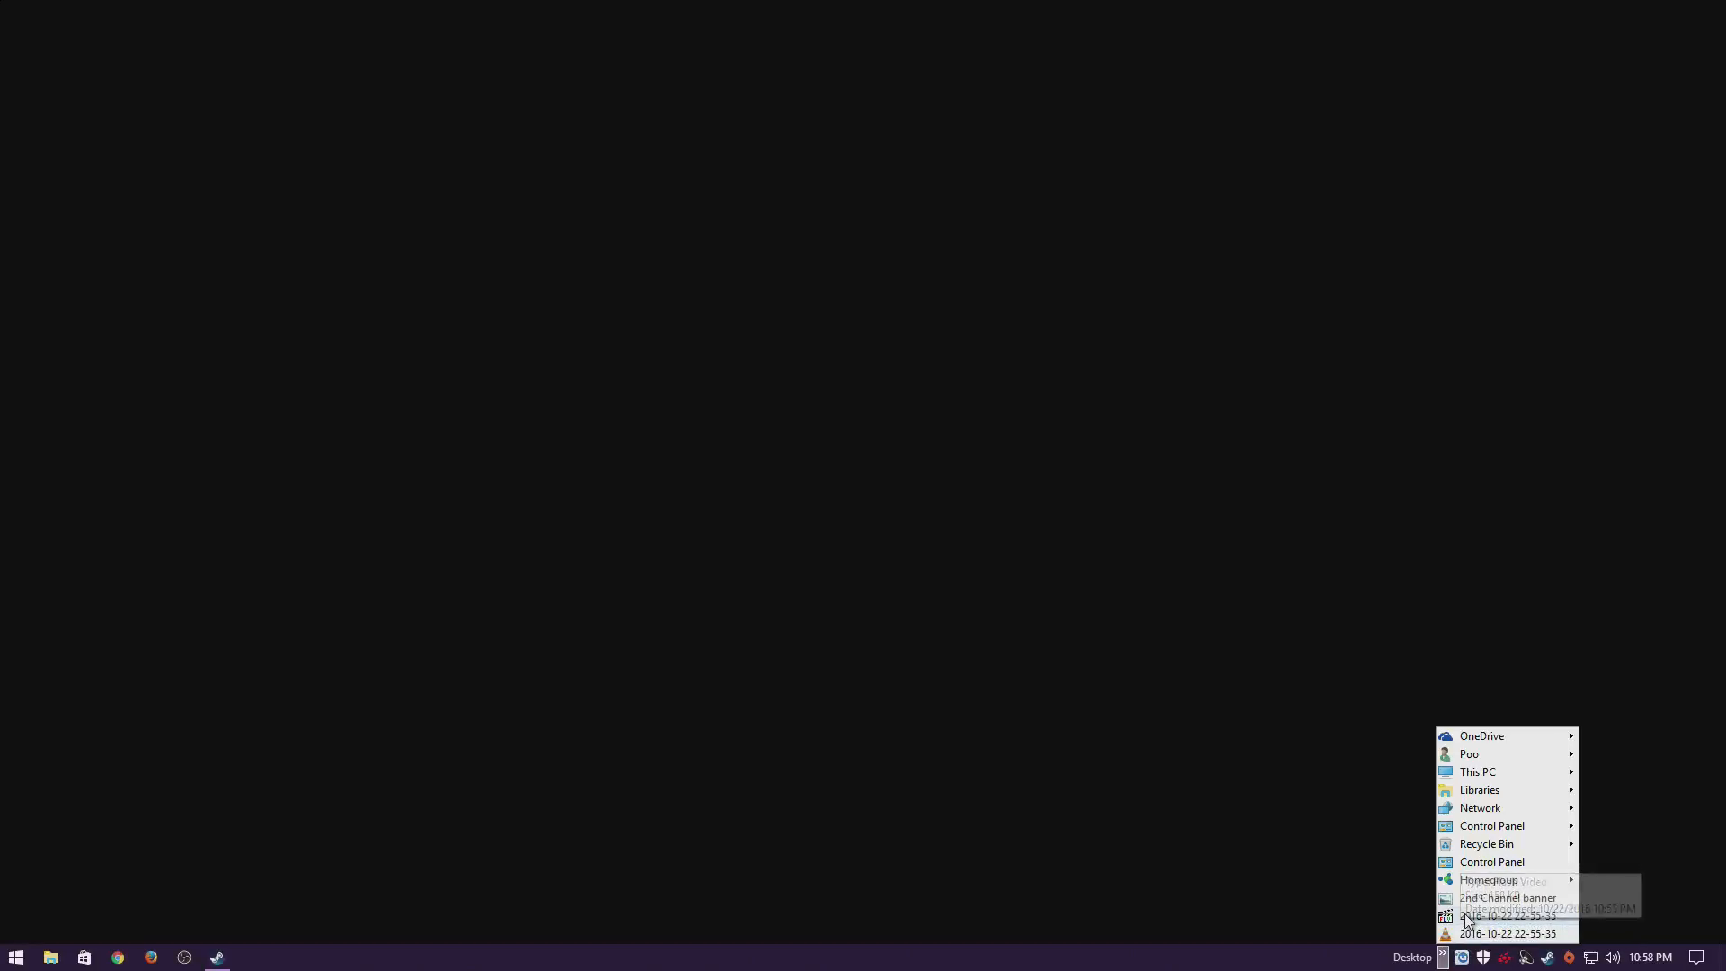
right_click(1462, 916)
click(1285, 877)
click(51, 957)
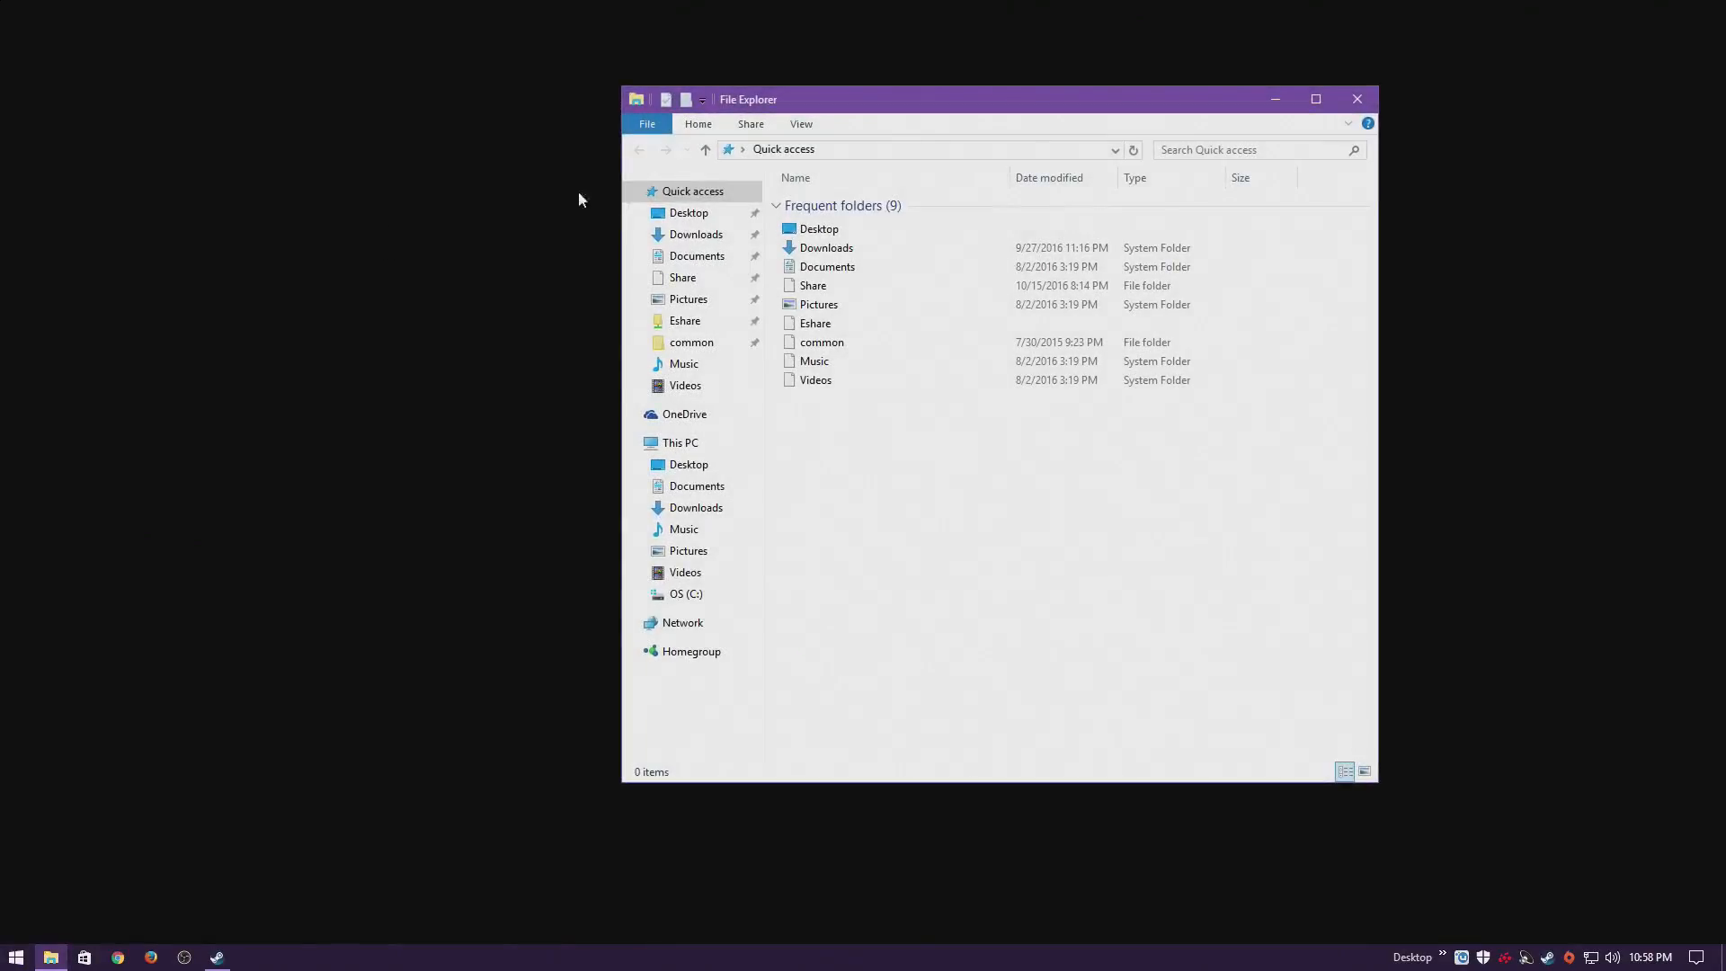
click(710, 214)
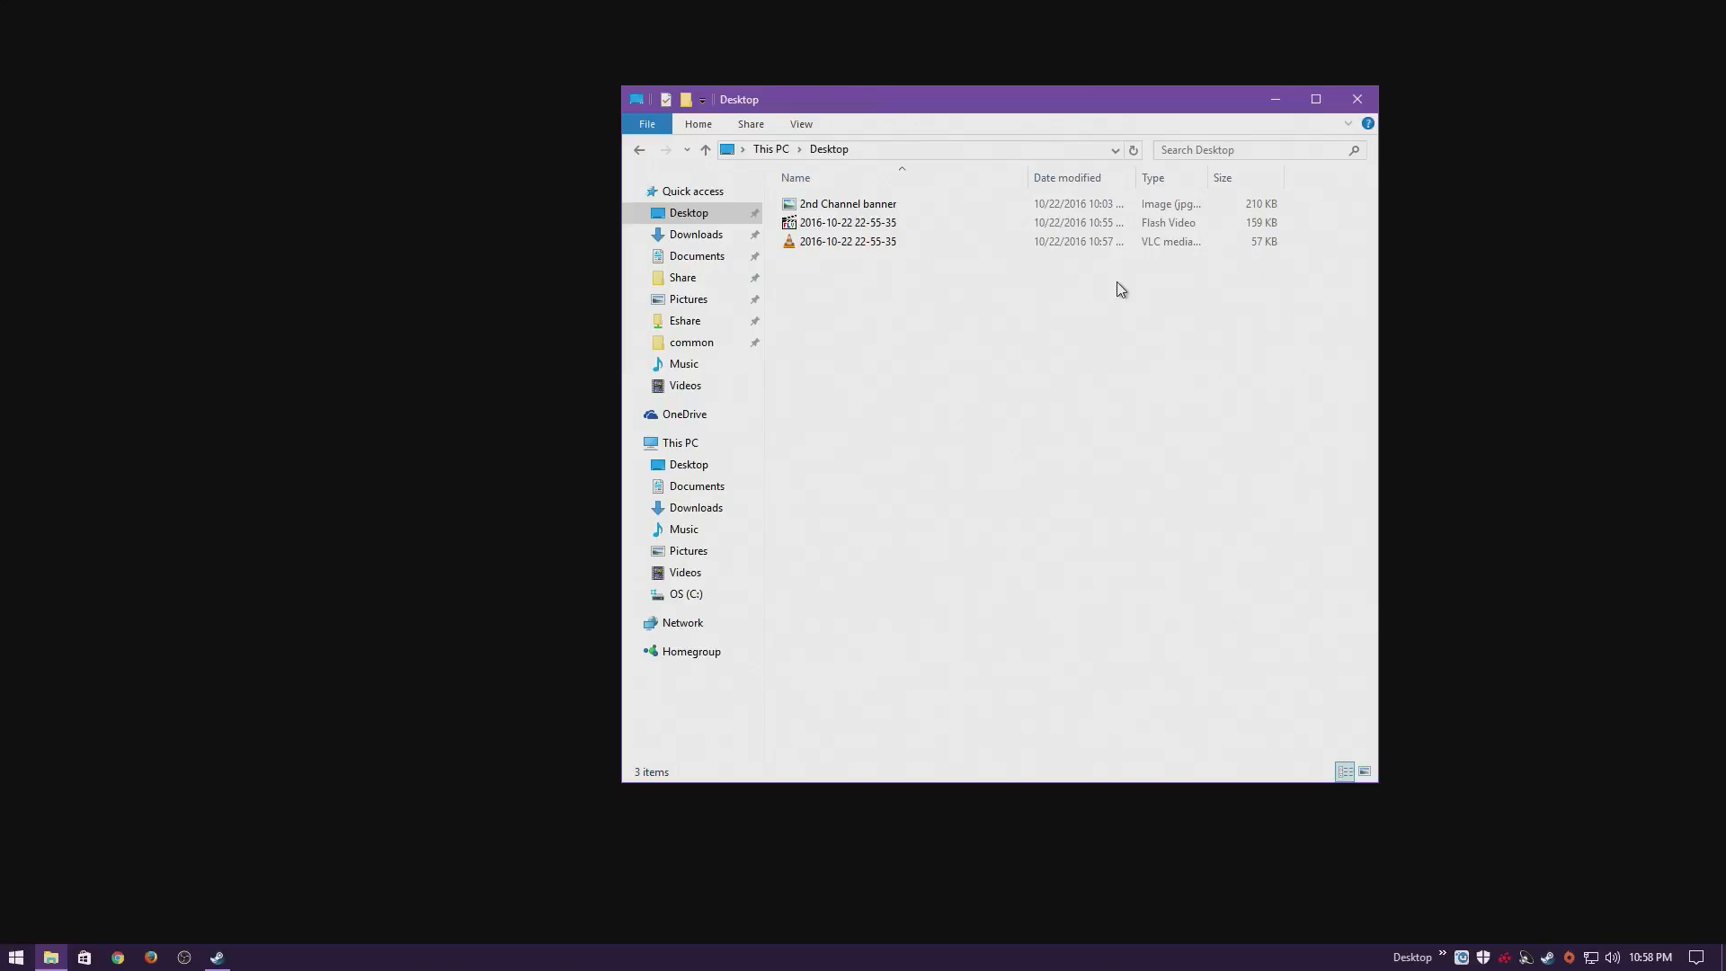
double_click(848, 223)
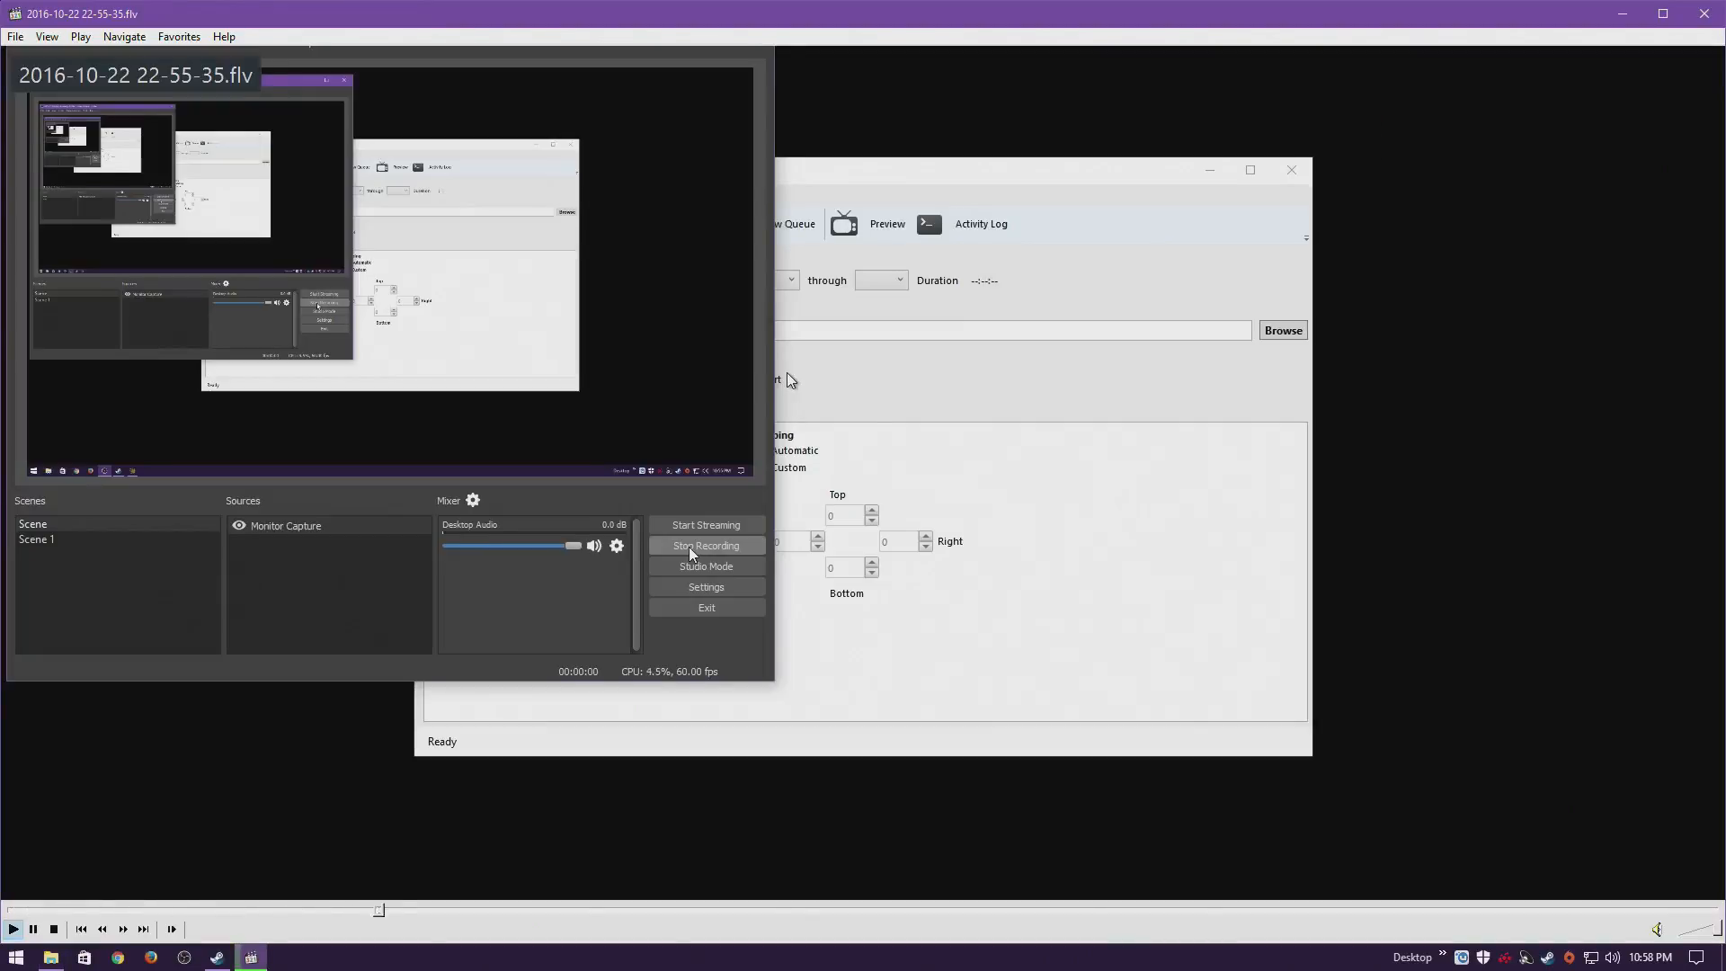
double_click(786, 372)
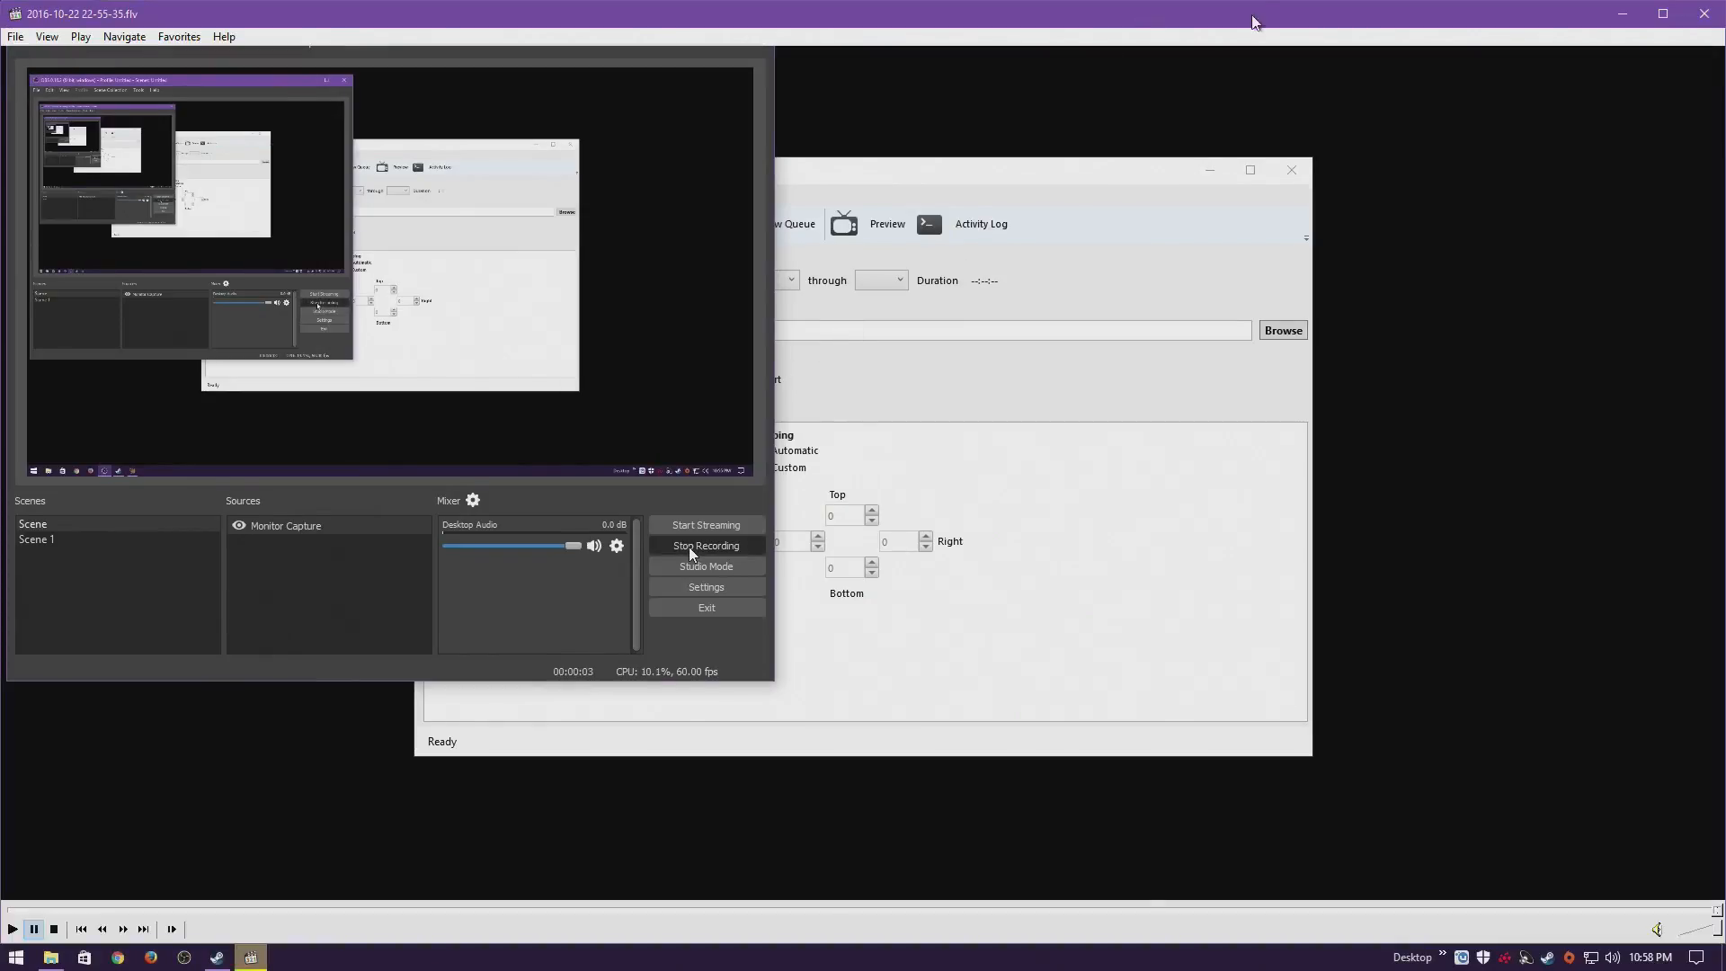
click(1701, 10)
click(860, 244)
double_click(860, 244)
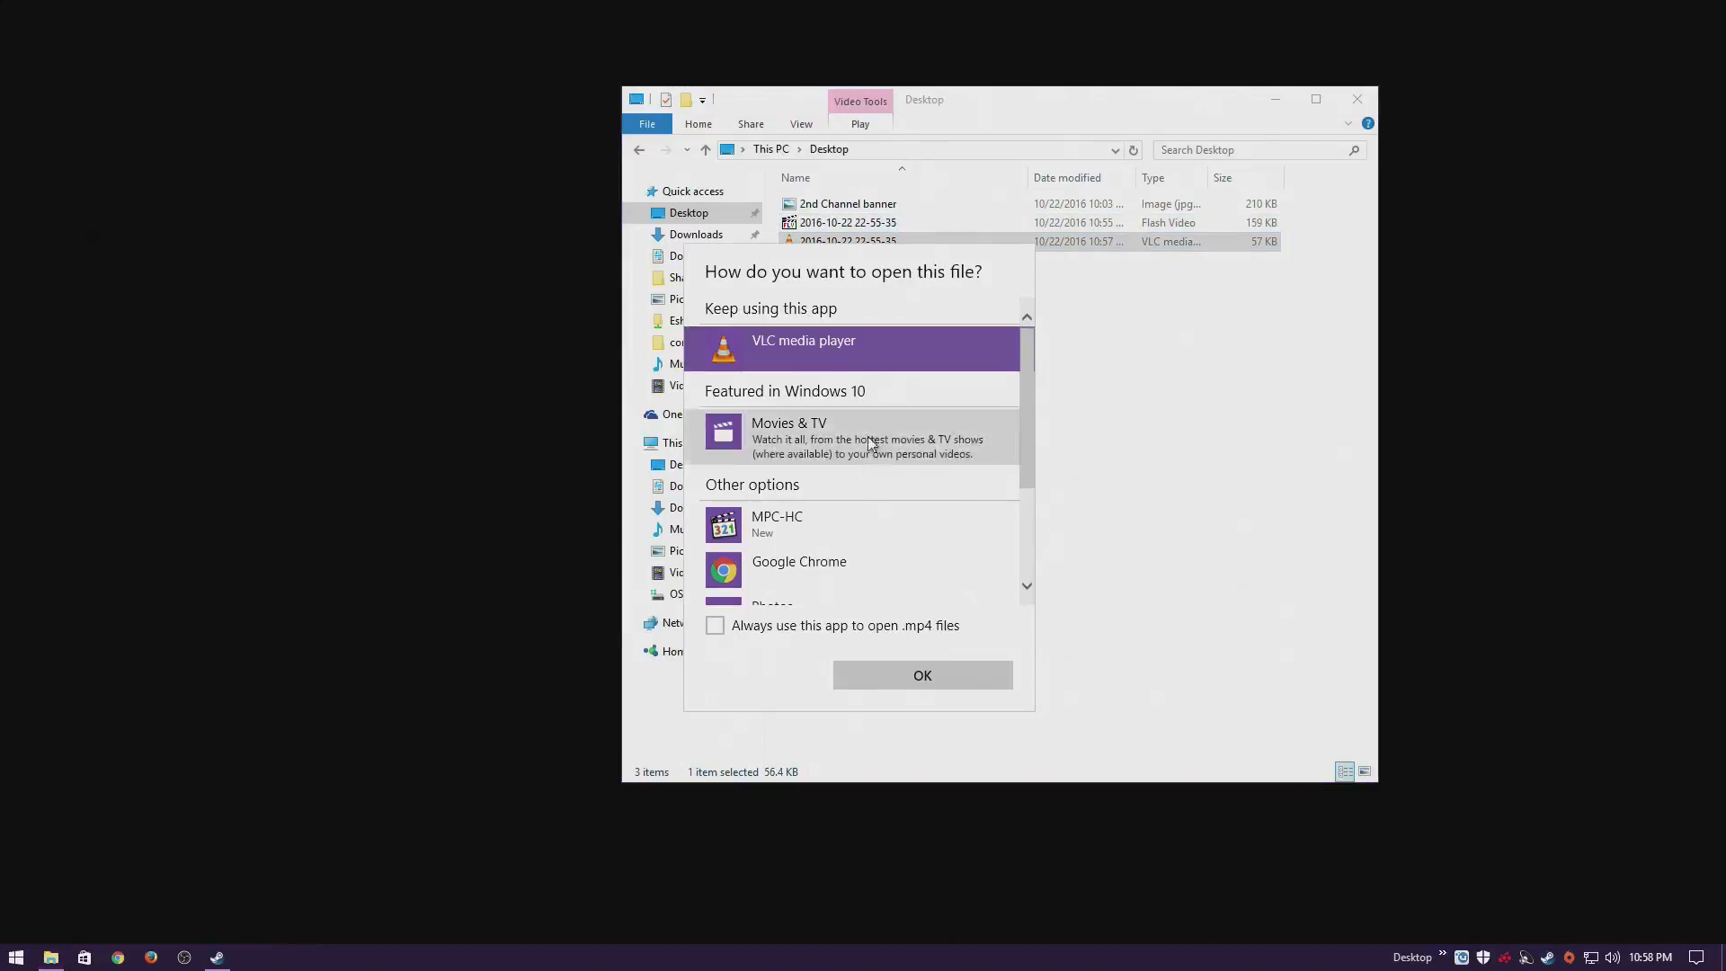
click(803, 530)
click(715, 625)
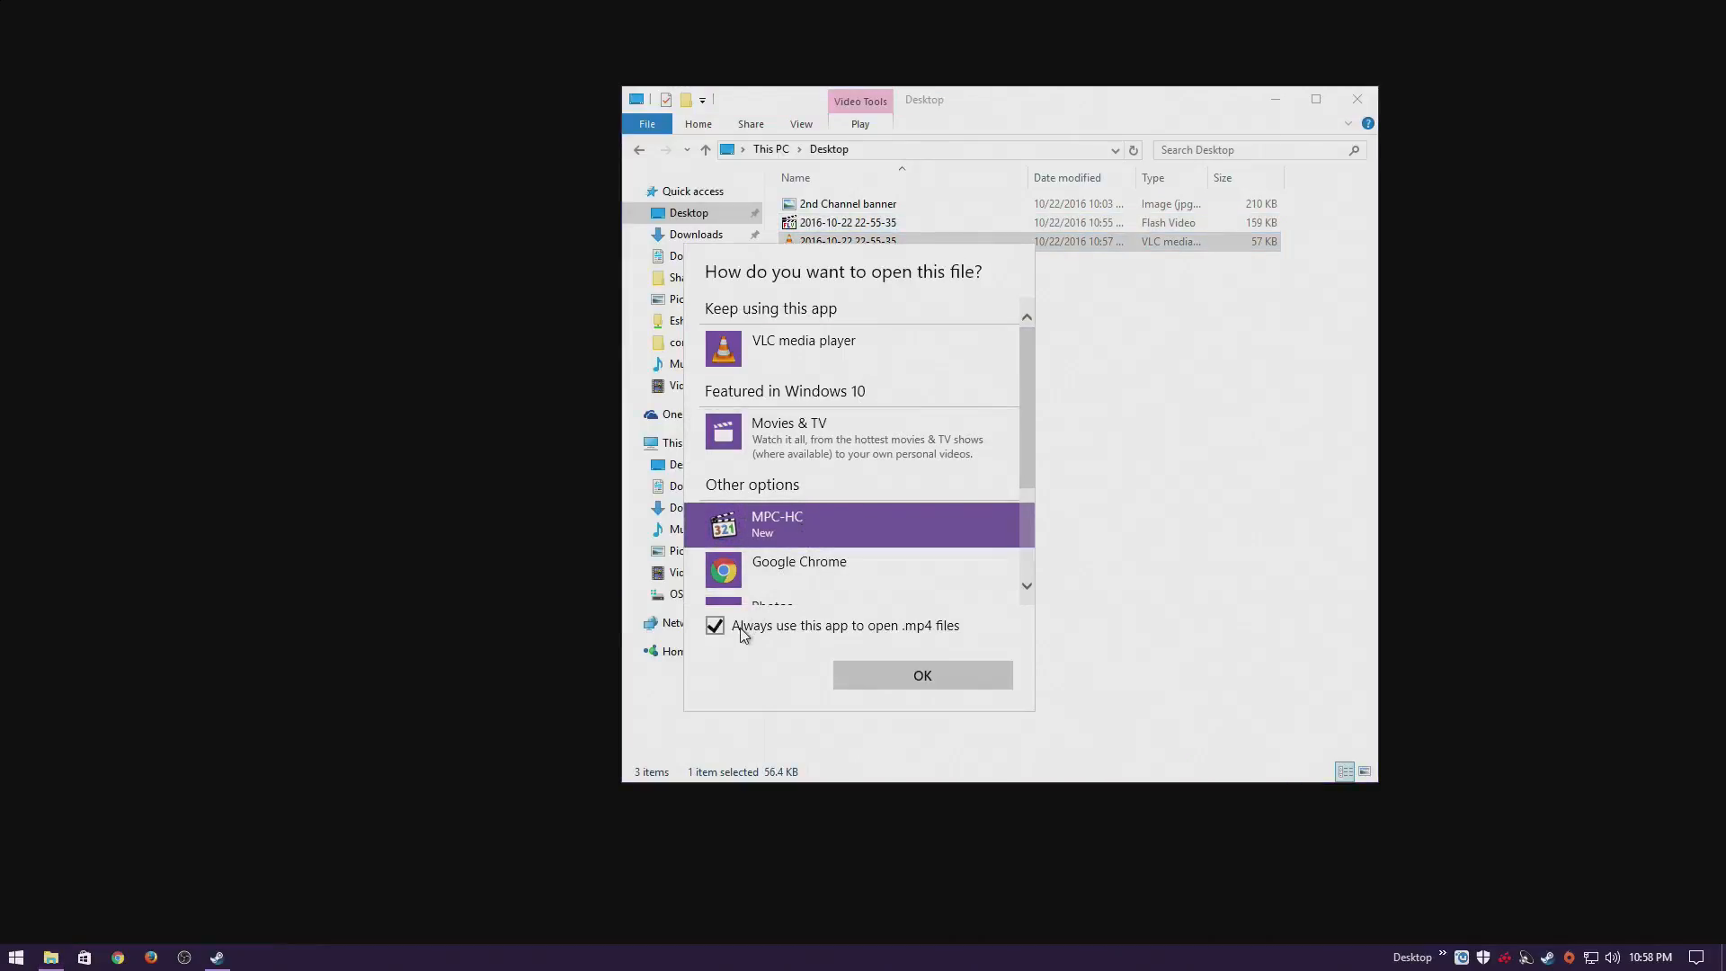
click(922, 675)
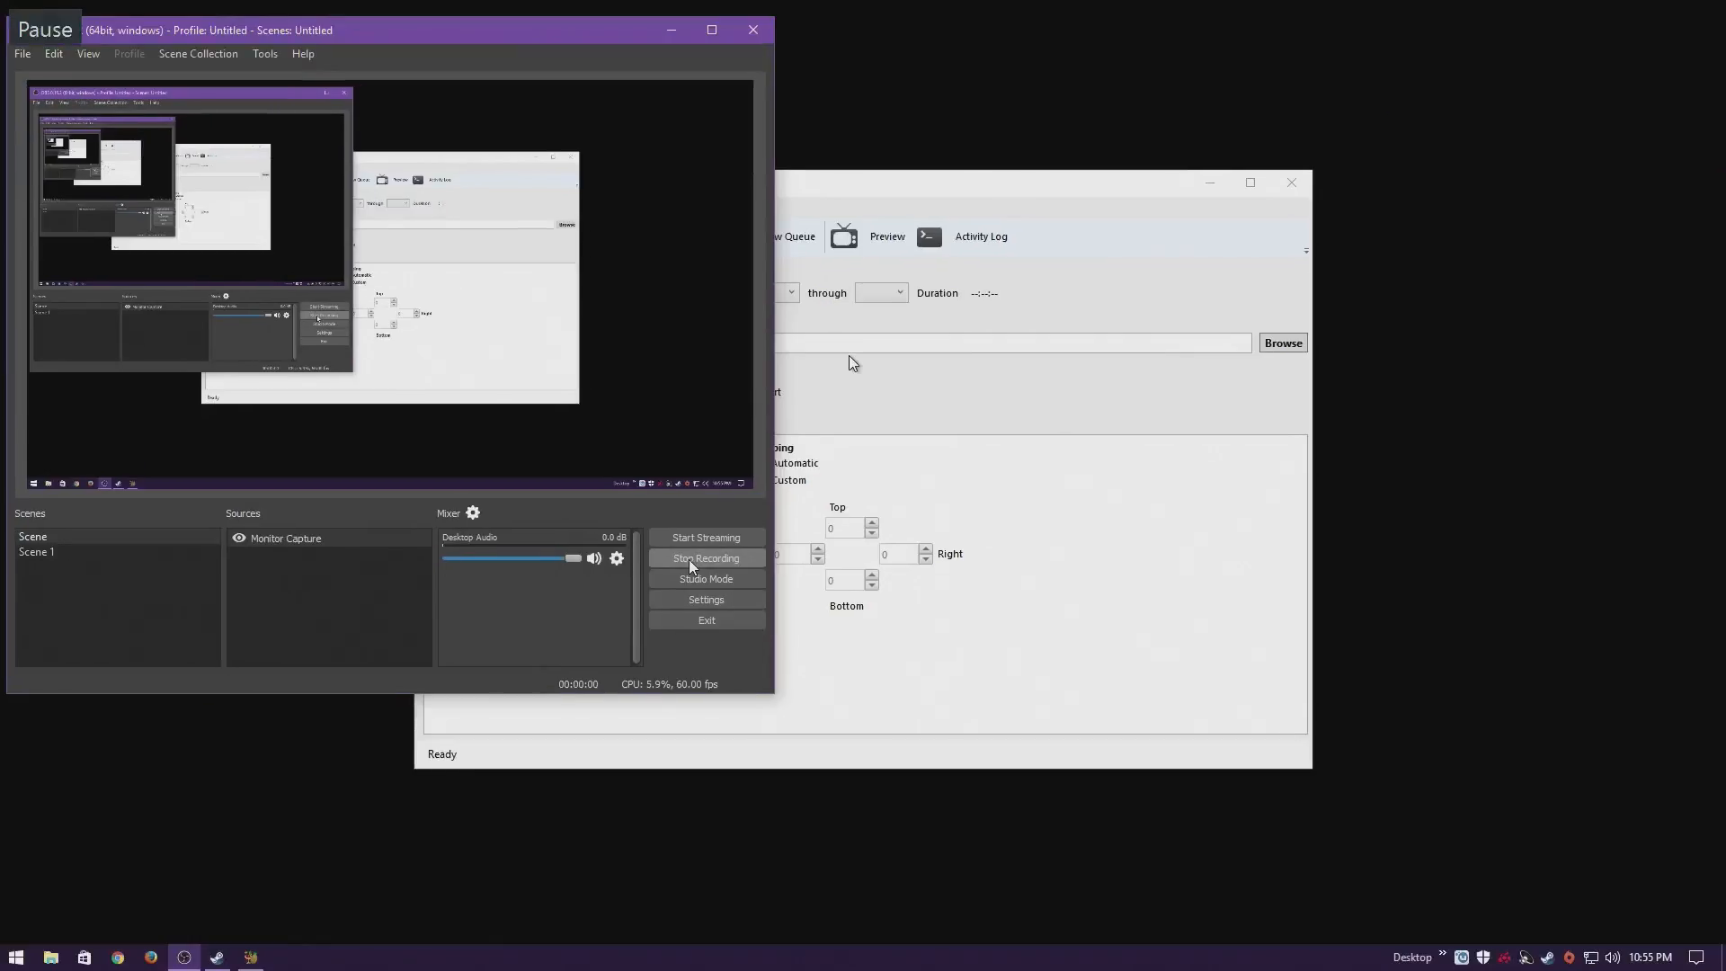
click(852, 362)
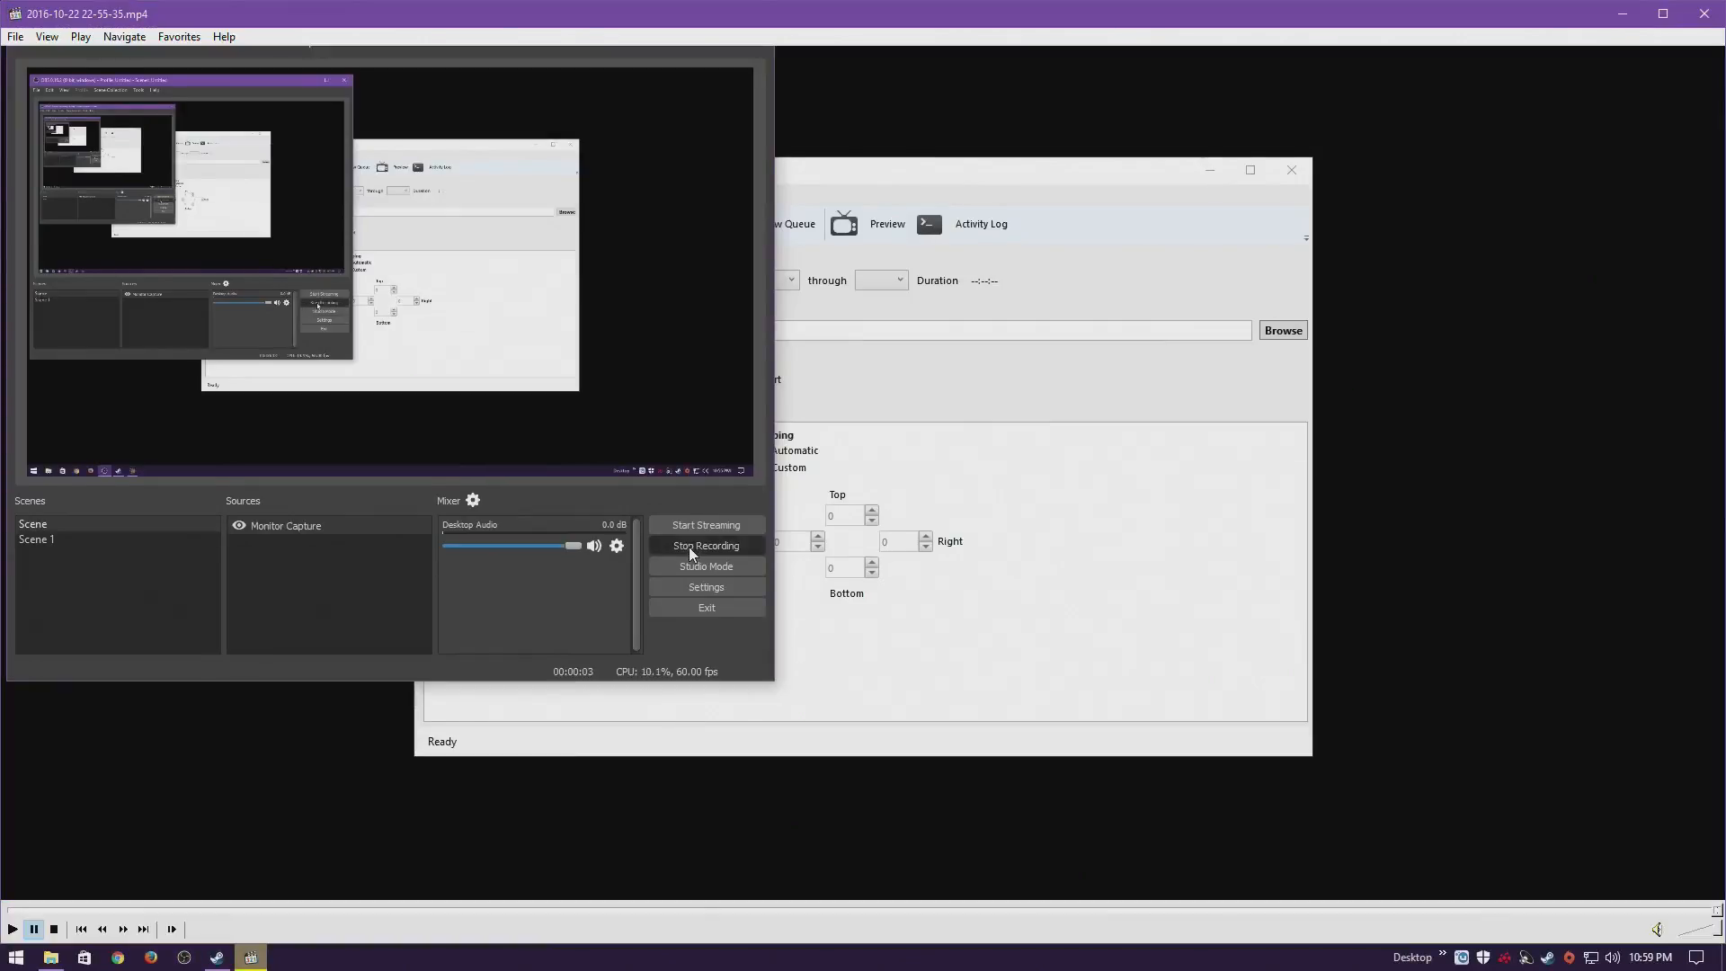
click(1703, 13)
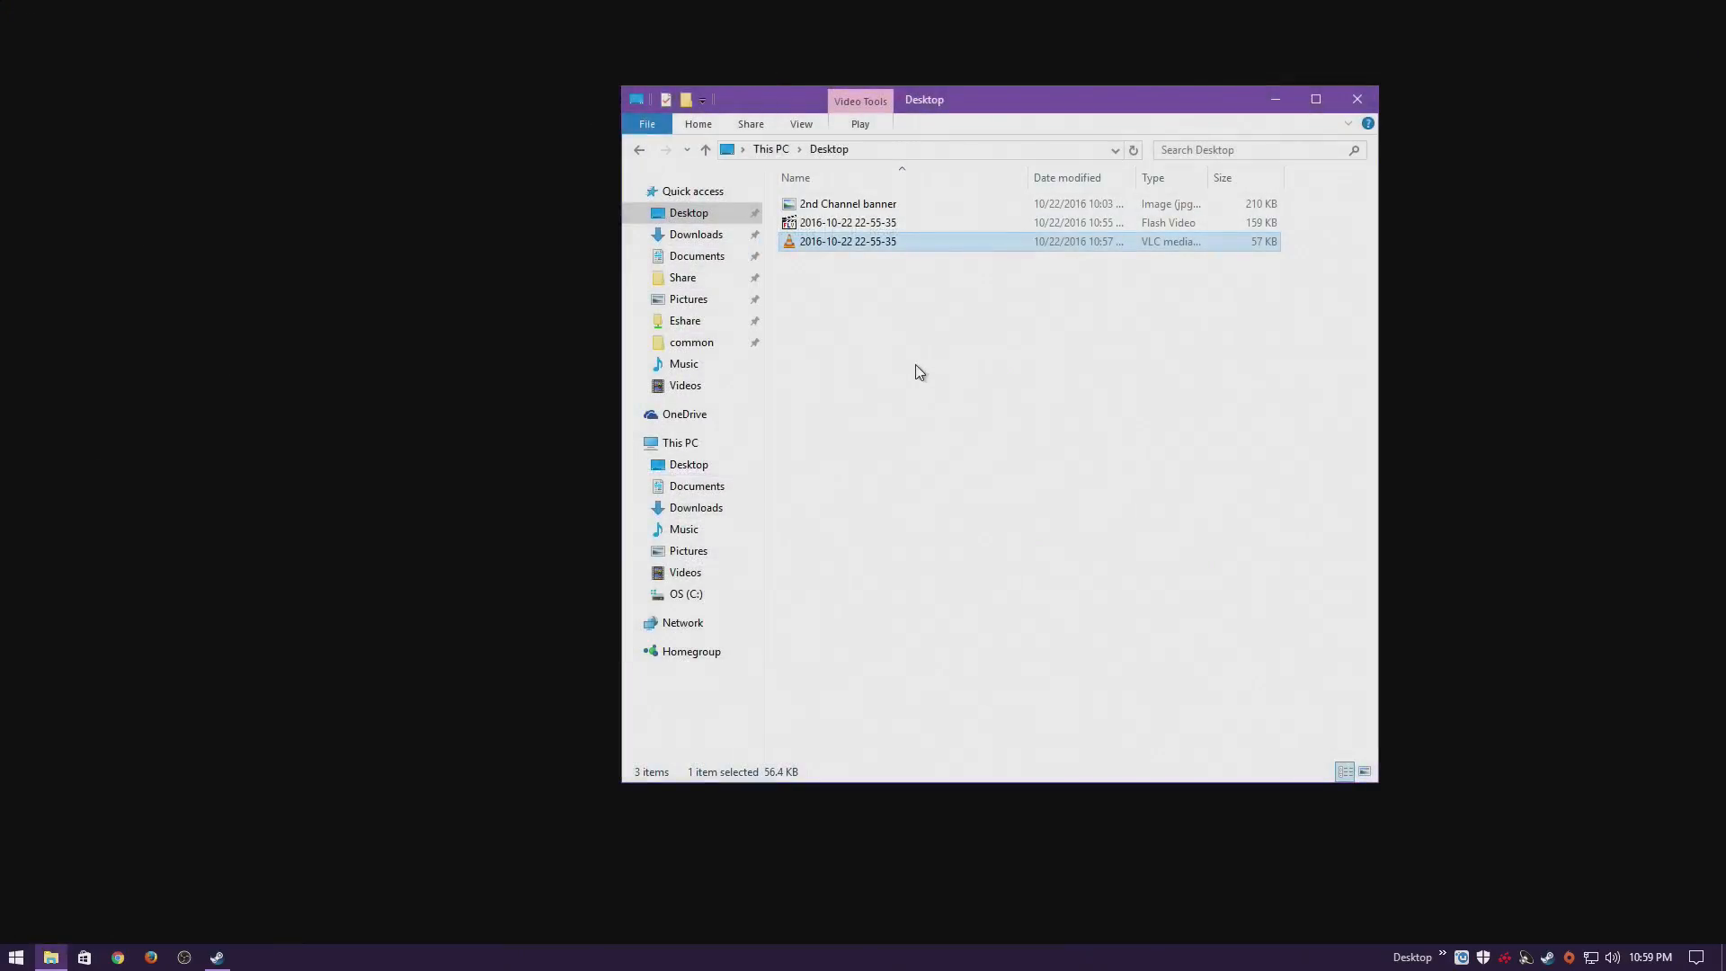
click(919, 371)
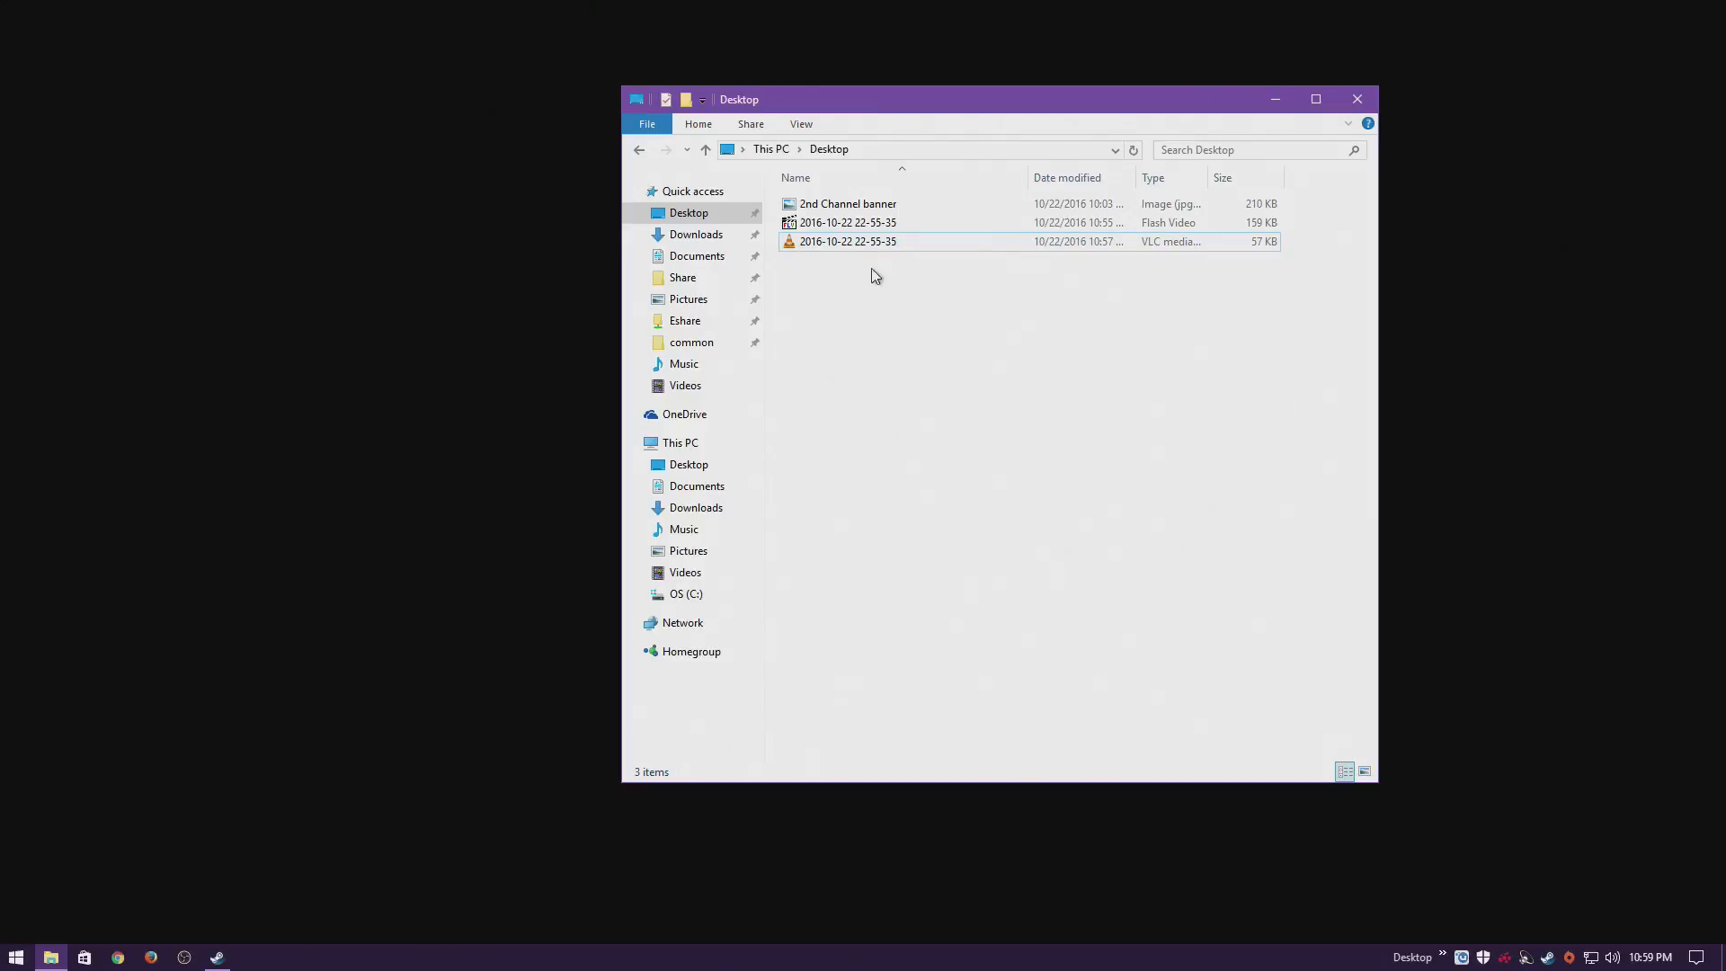
drag(861, 255, 861, 224)
right_click(873, 230)
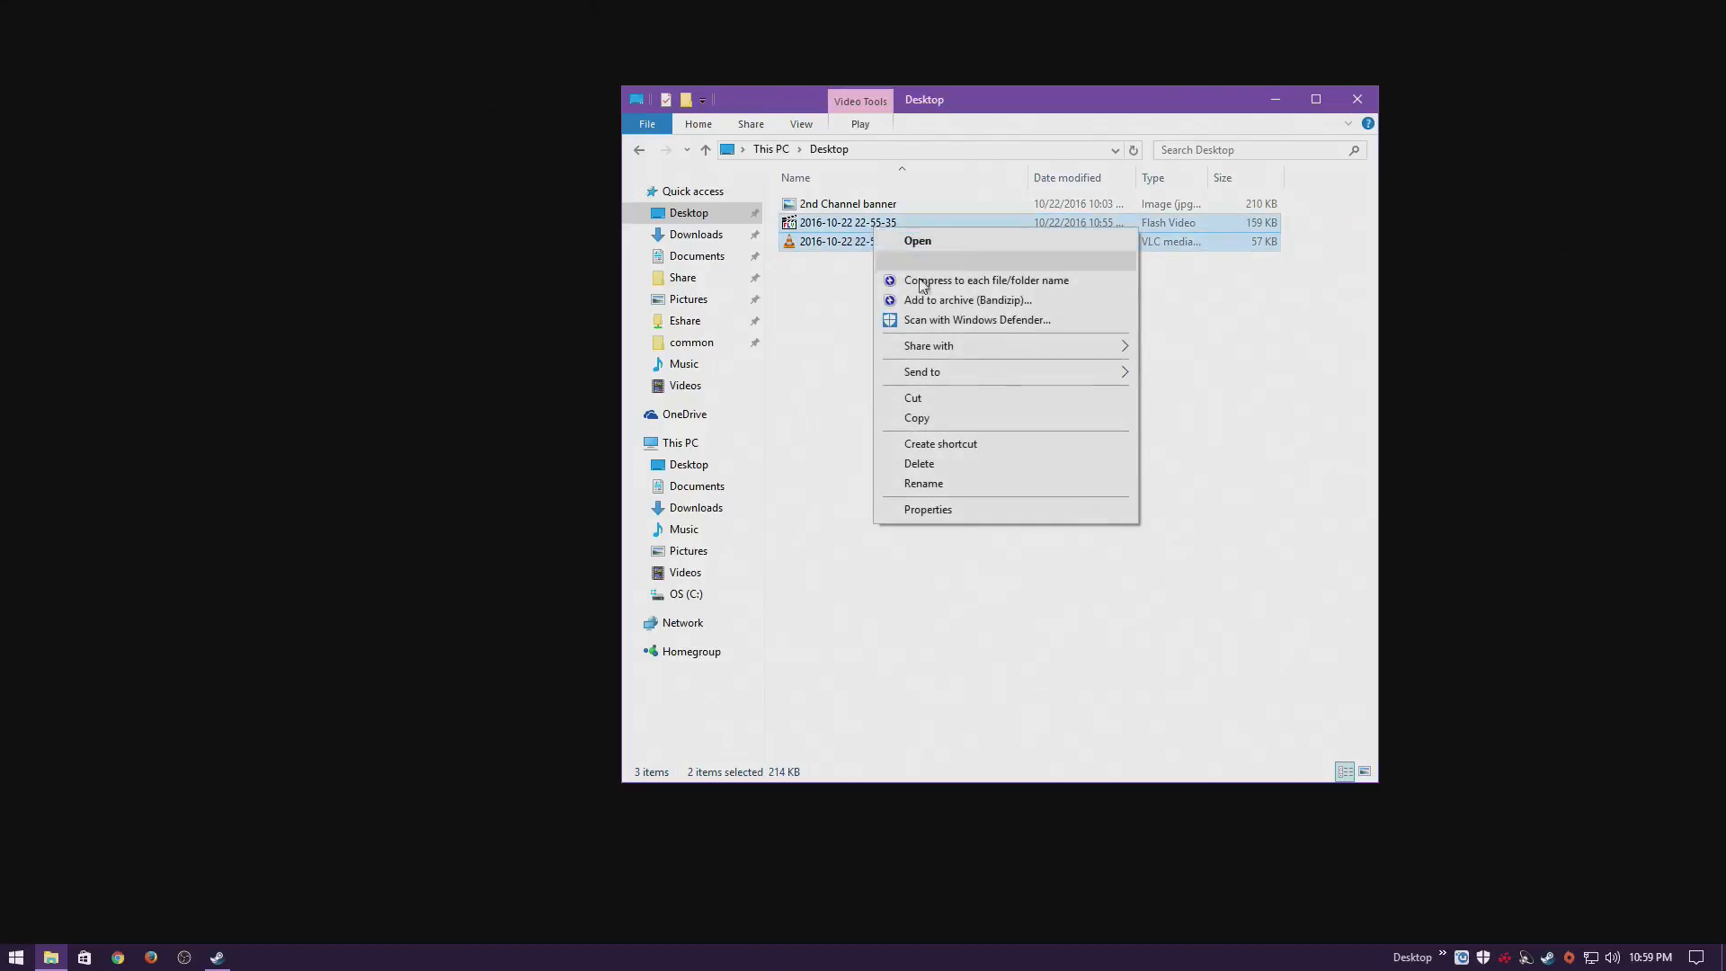
click(949, 465)
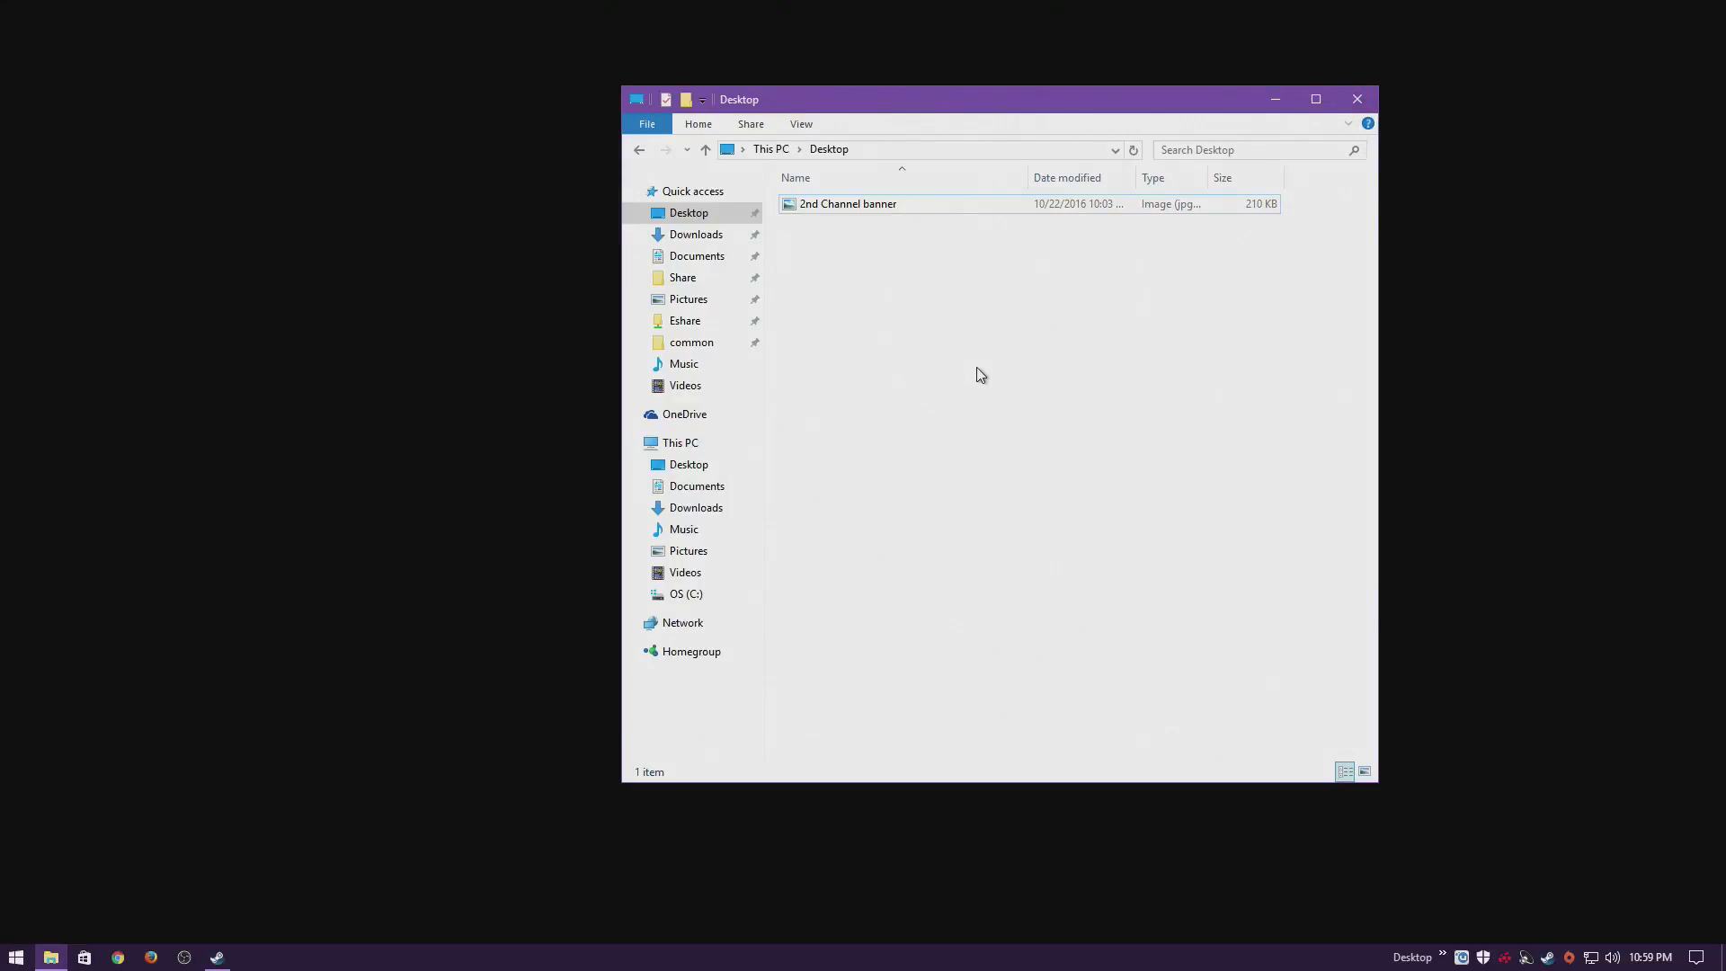
click(1357, 99)
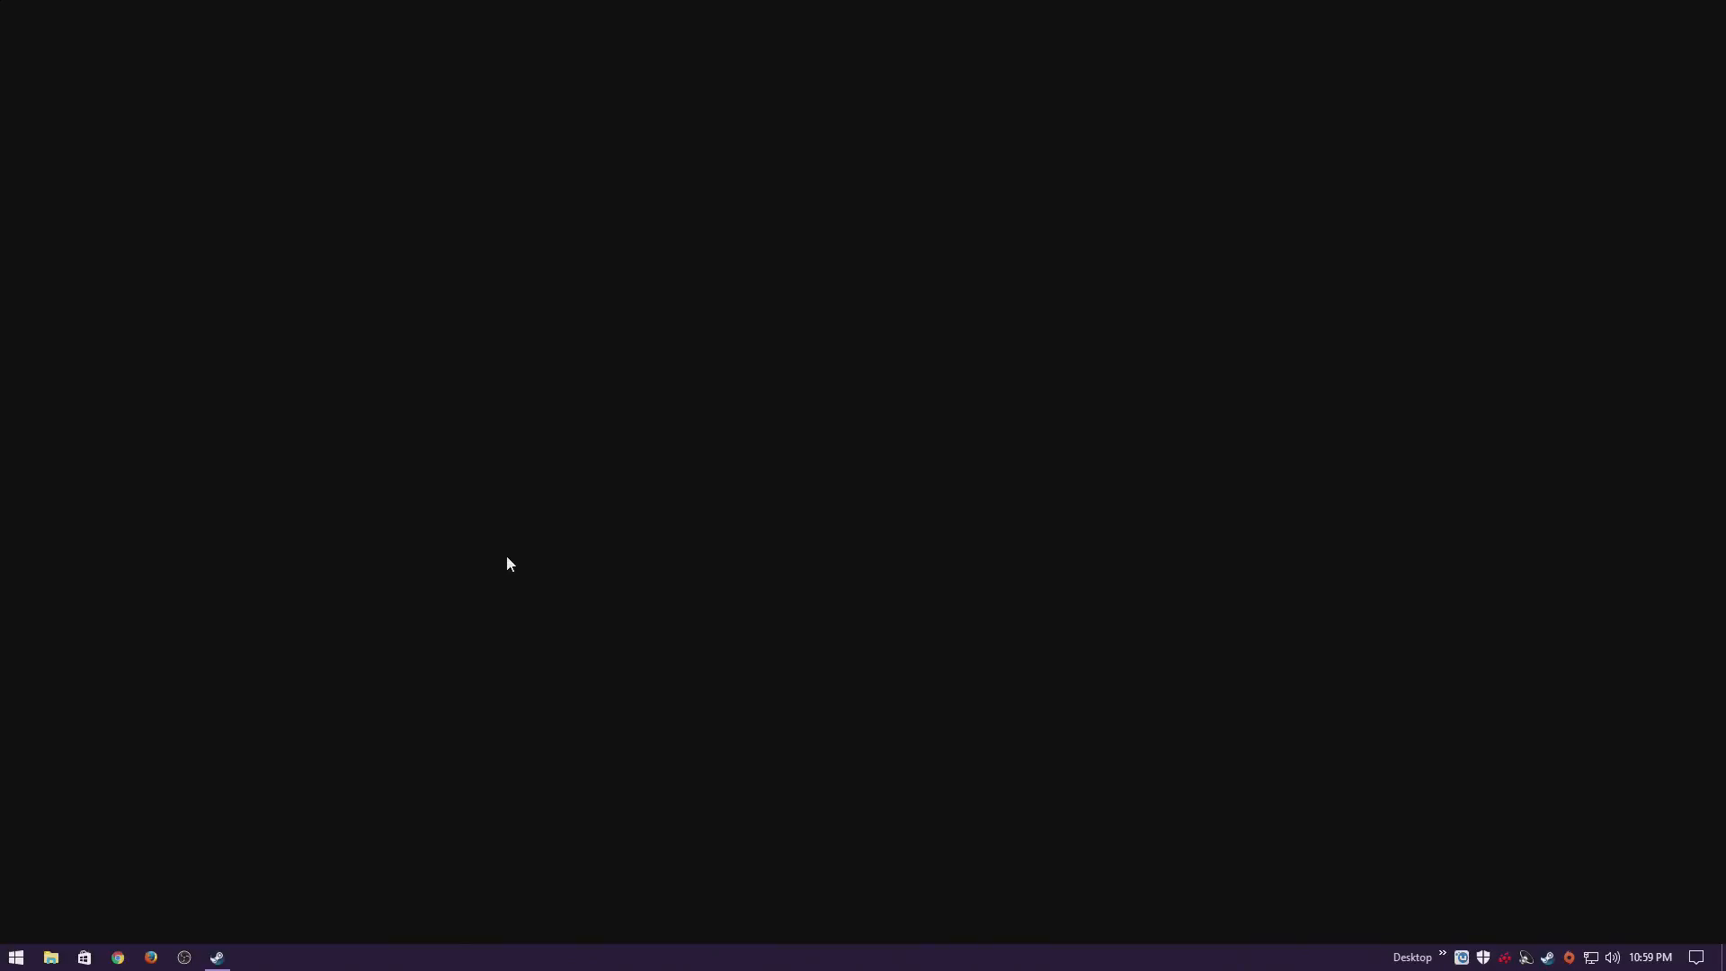
Launch HandBrake again and open the Output Files page of its preferences.
click(16, 957)
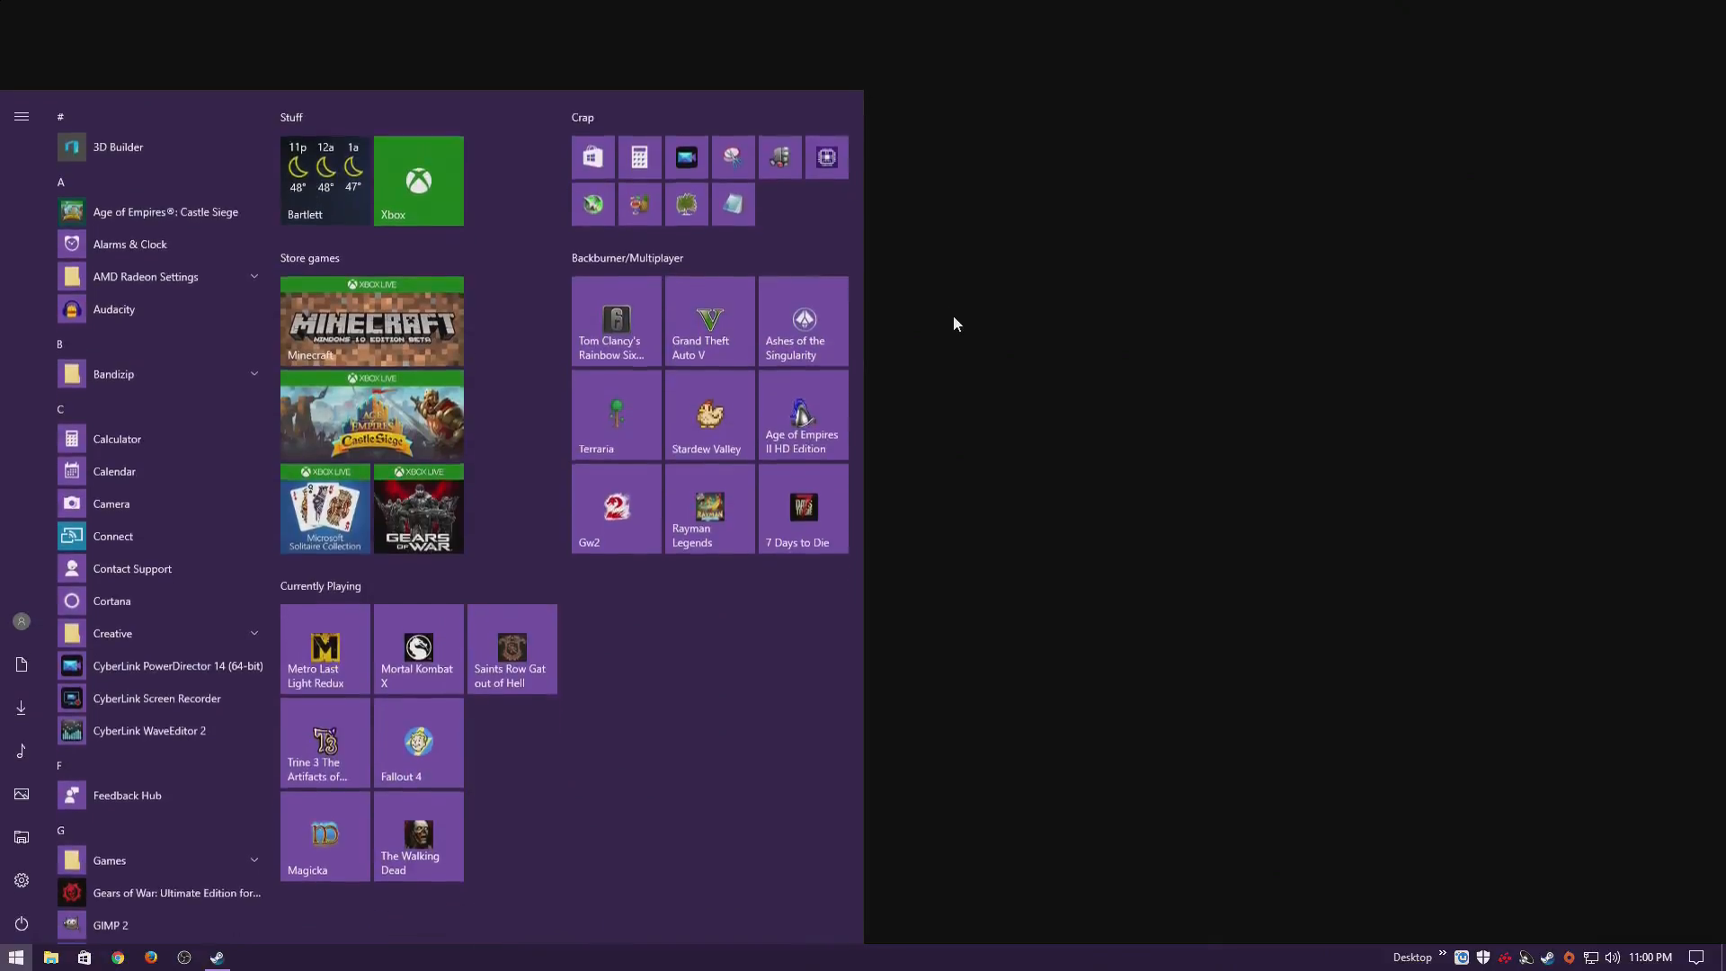
click(699, 195)
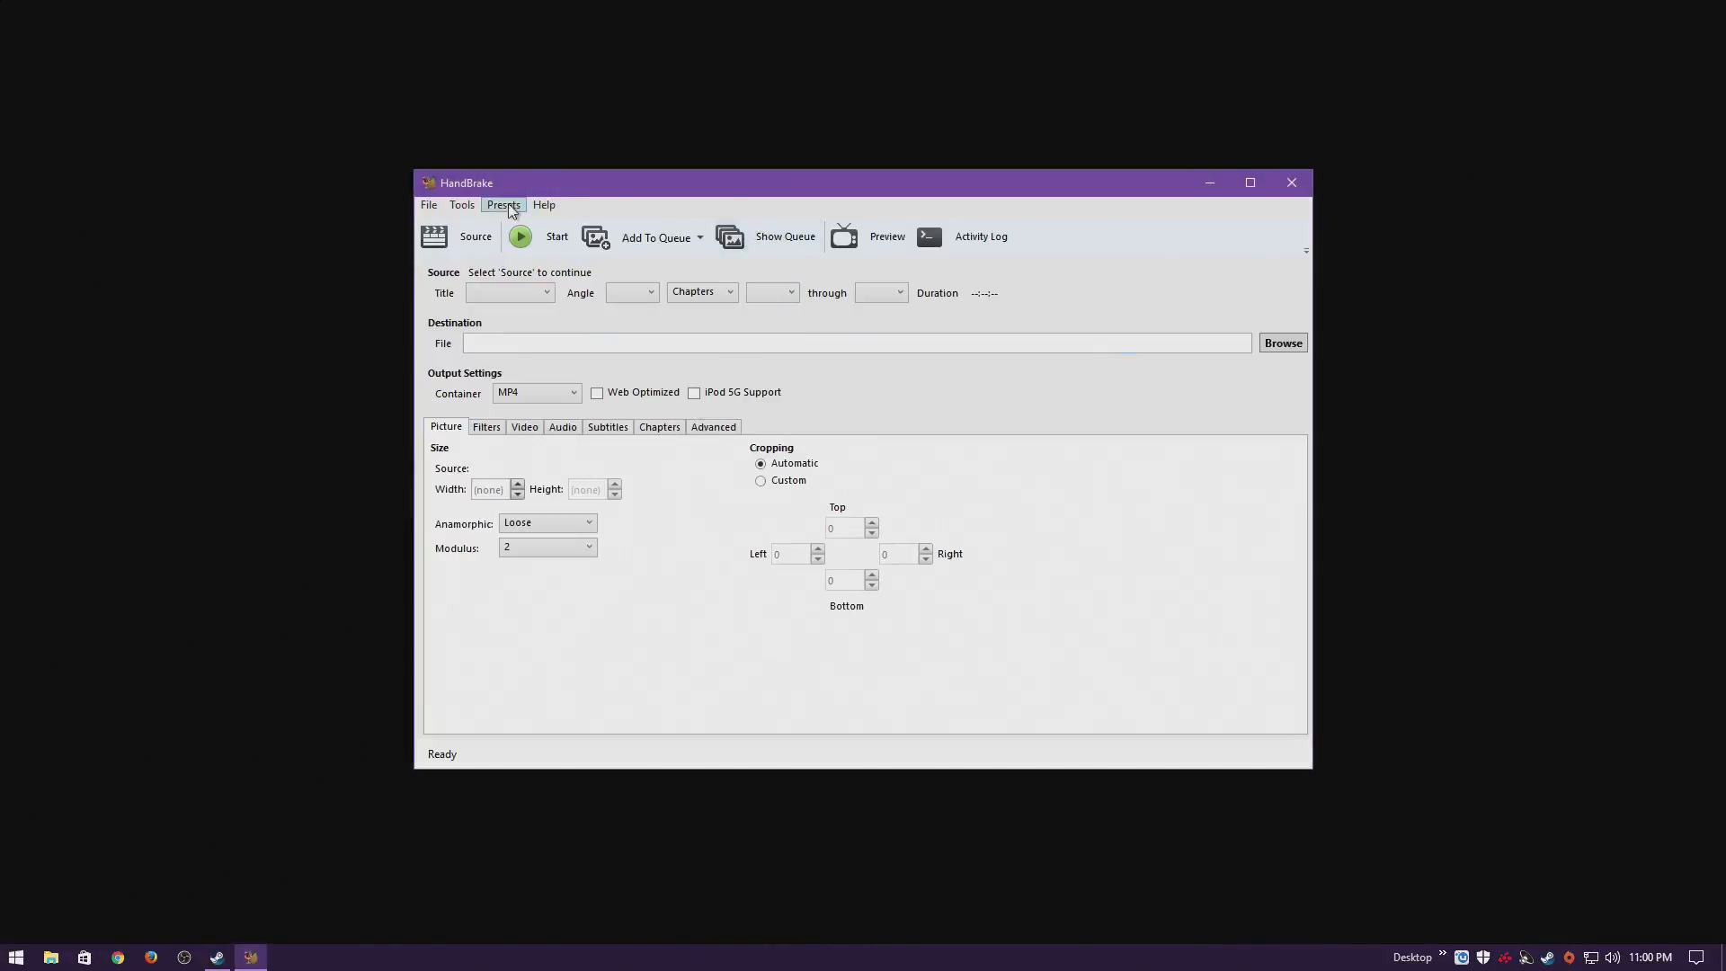
click(462, 205)
click(492, 271)
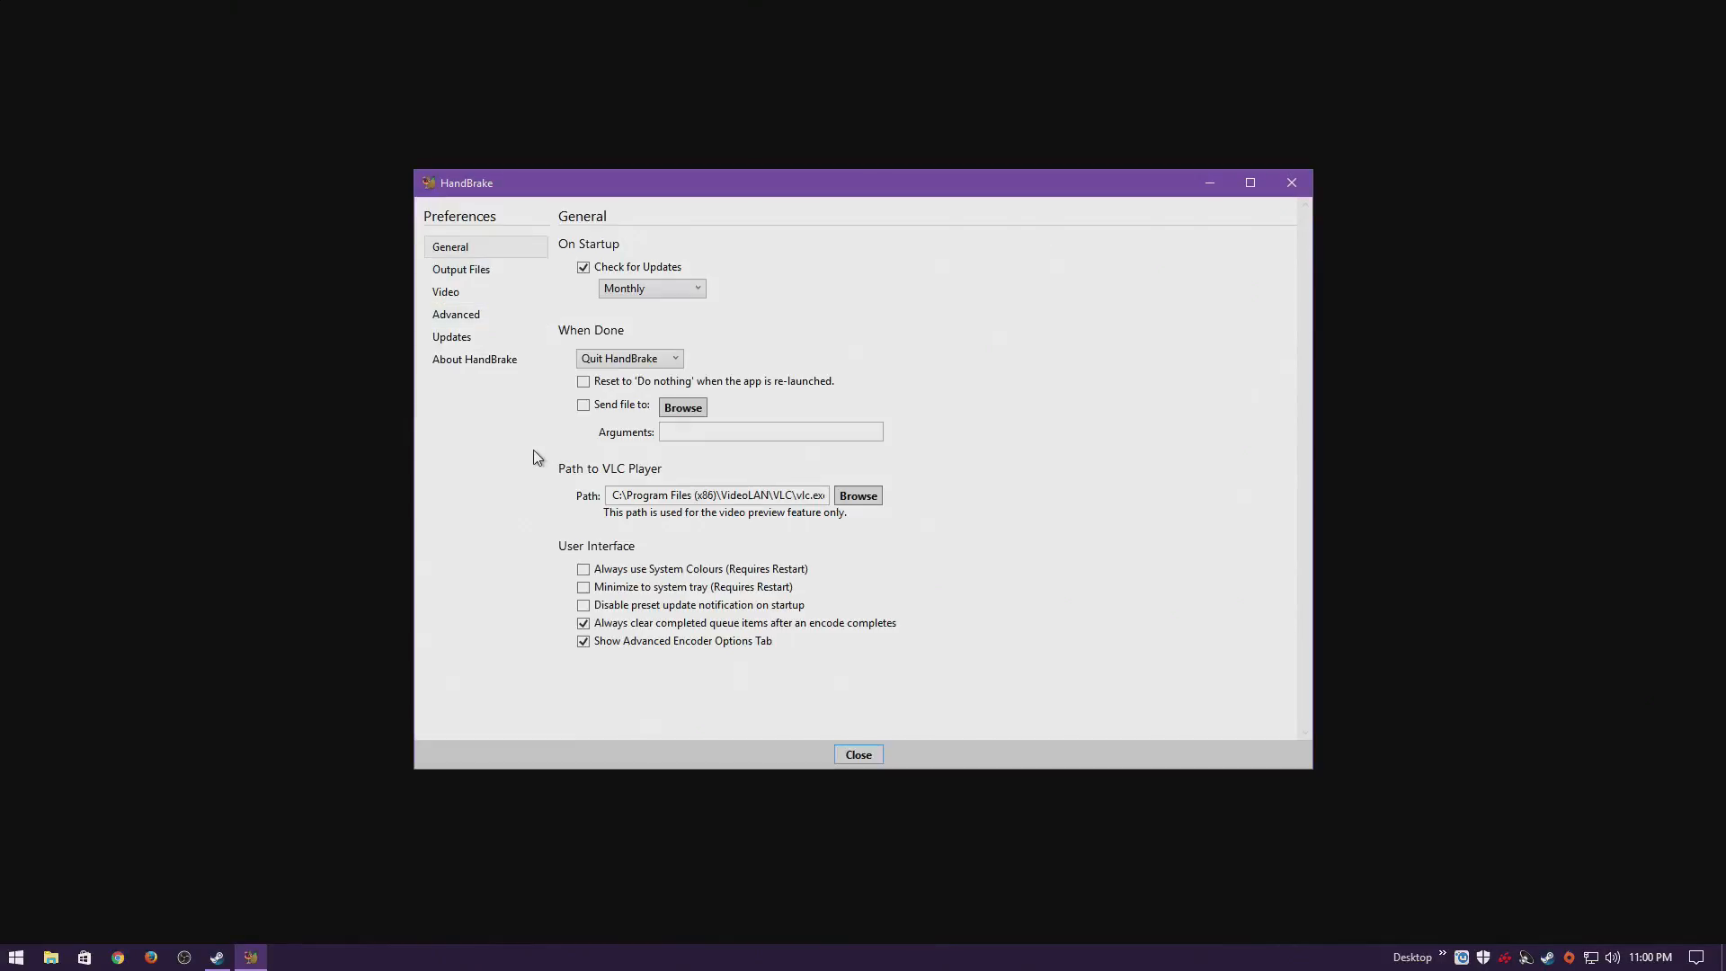
click(481, 269)
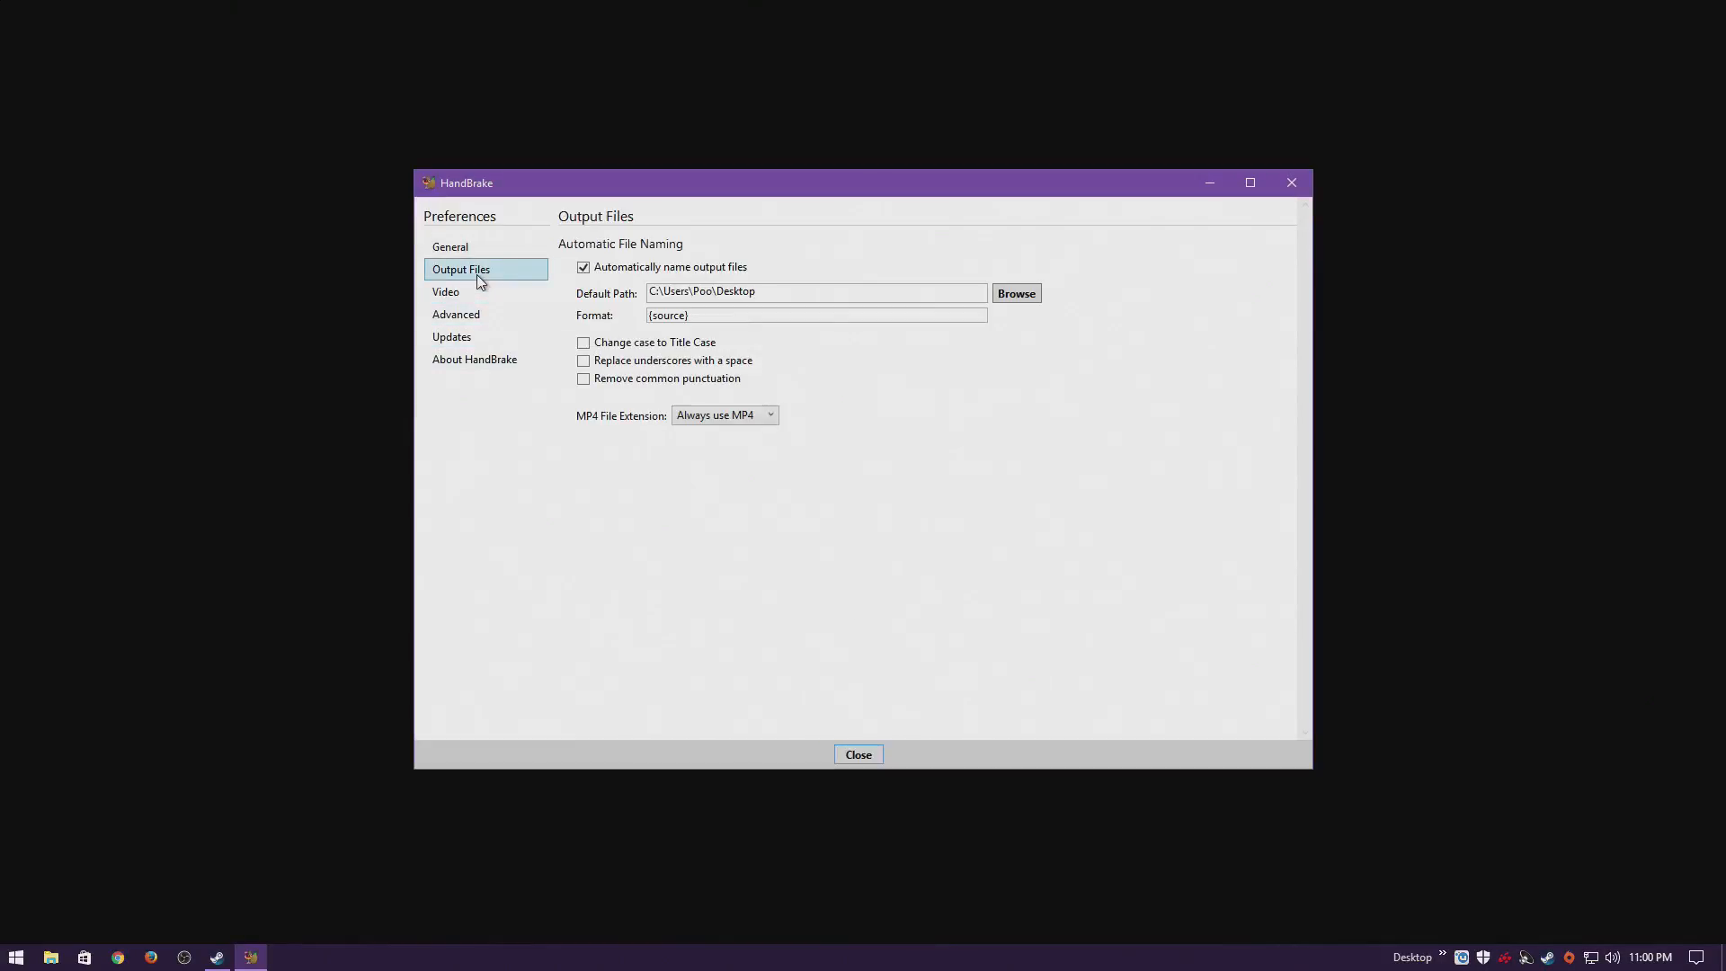
Try adding a title placeholder to the automatic file naming format after {source}.
click(690, 313)
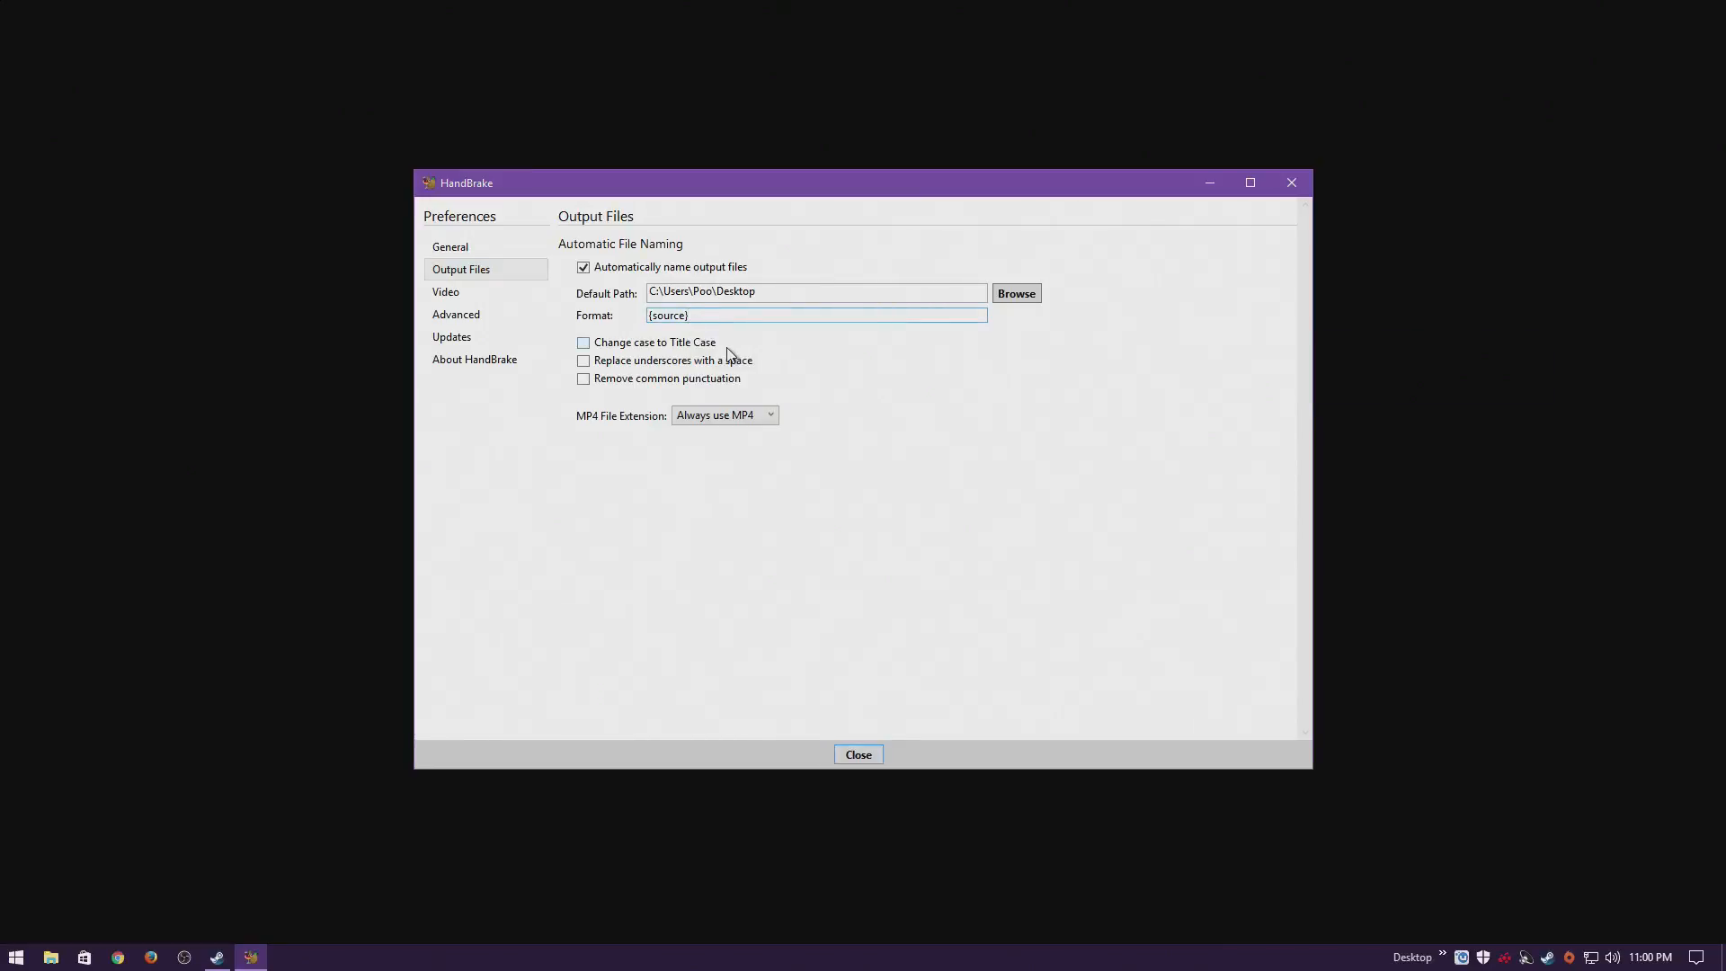
text([title)
key(BackSpace)
key(BackSpace)
key(BackSpace)
key(BackSpace)
key(BackSpace)
key(BackSpace)
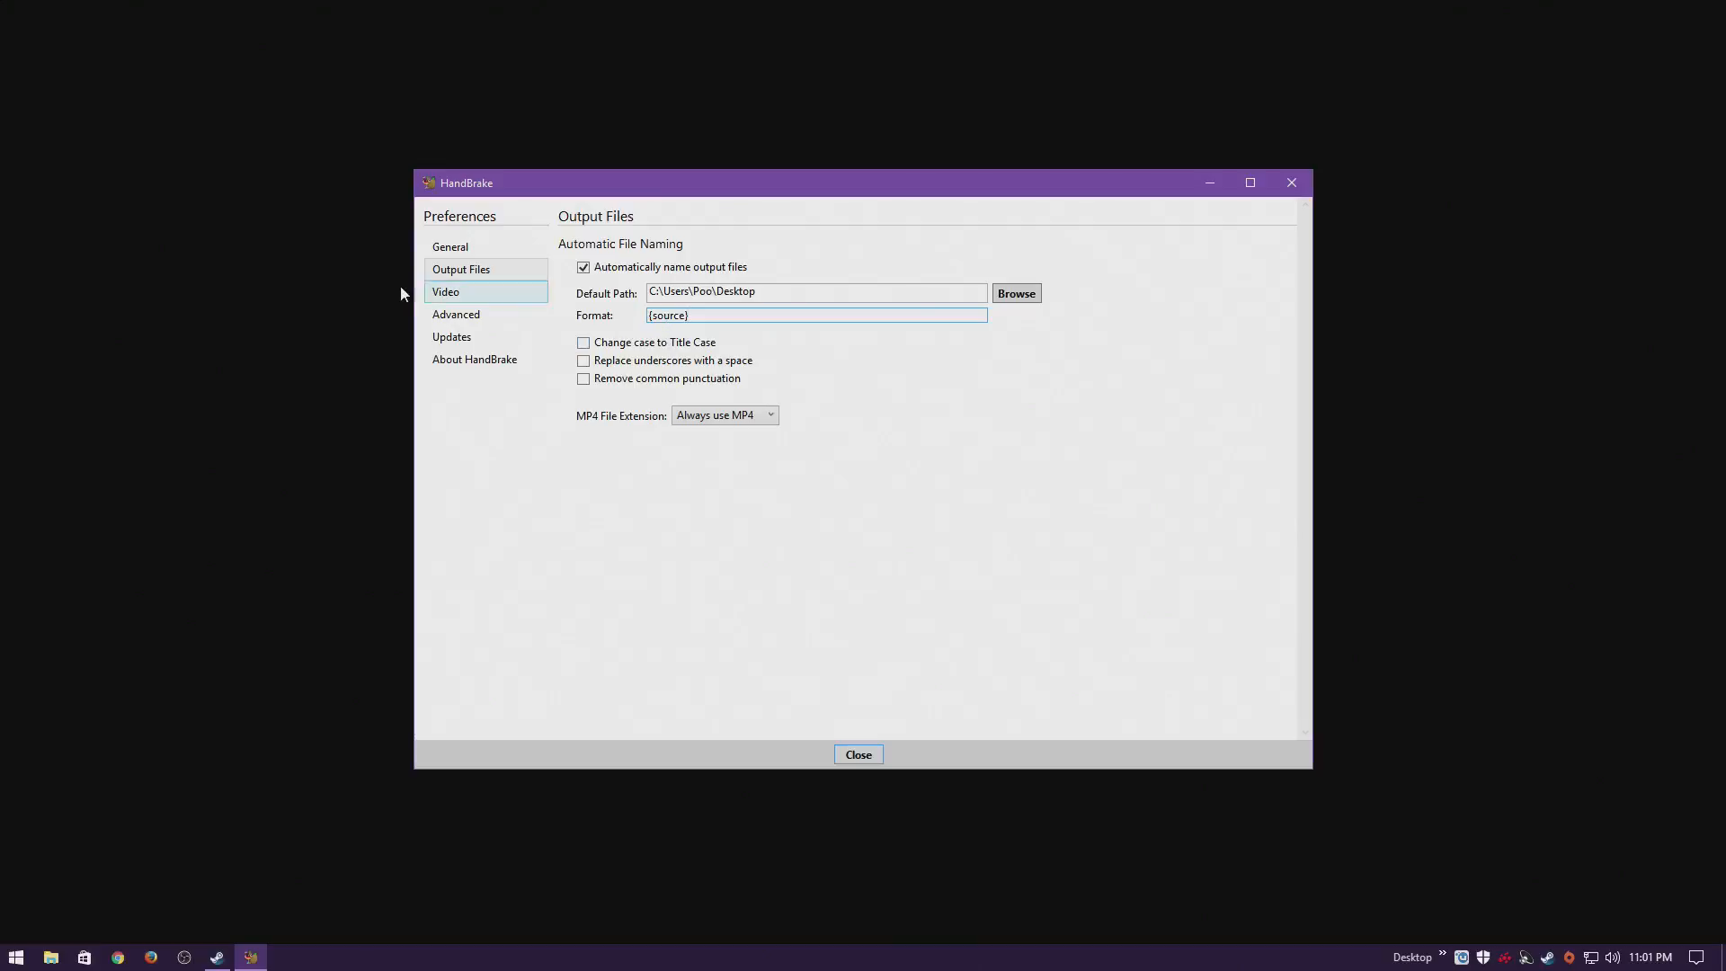
Review the Video, Advanced, Updates and About HandBrake pages of the preferences.
click(454, 293)
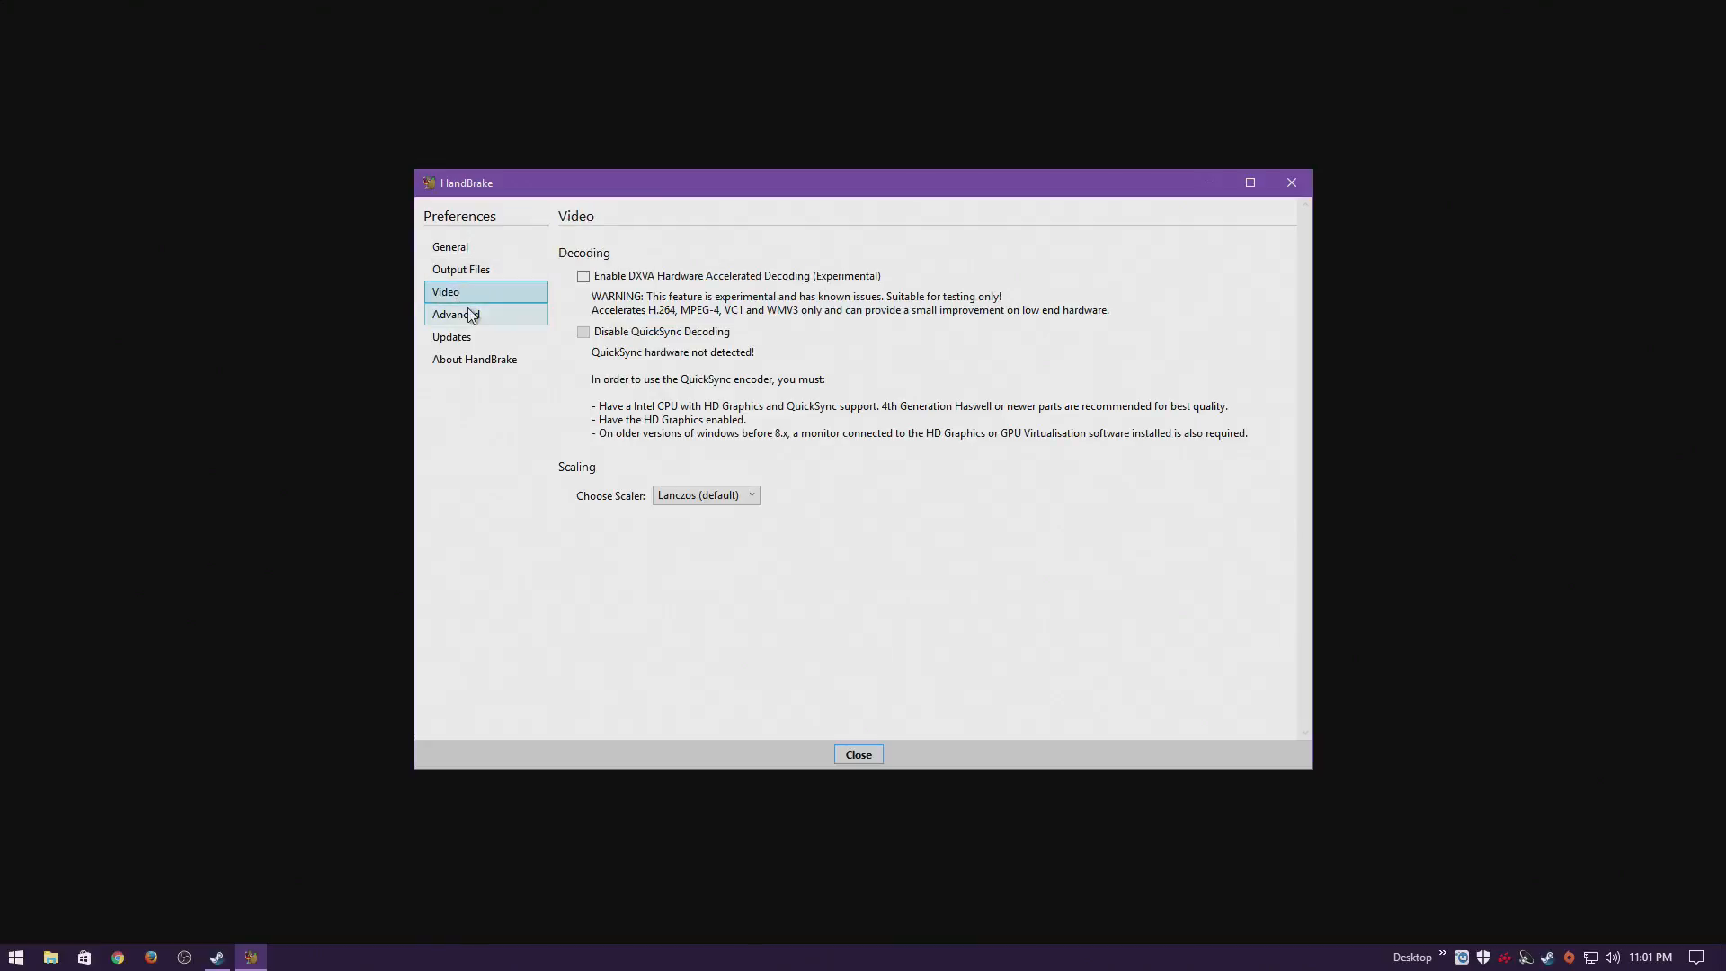
click(474, 316)
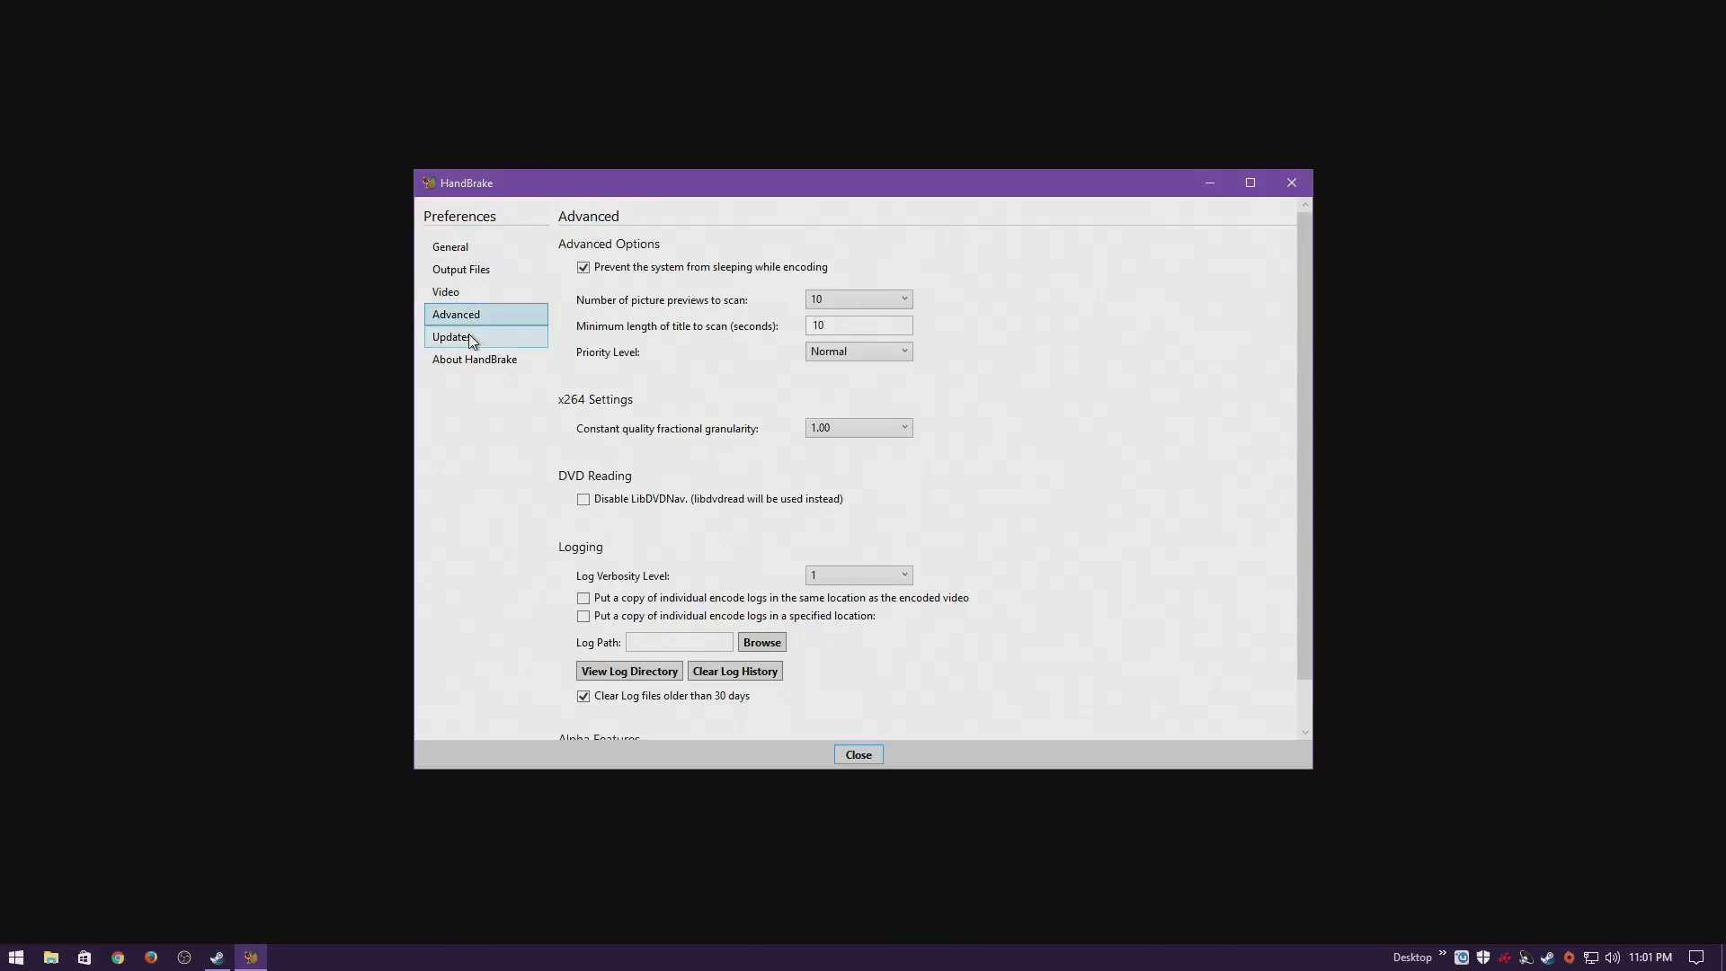
scroll(1298, 350, down, 2)
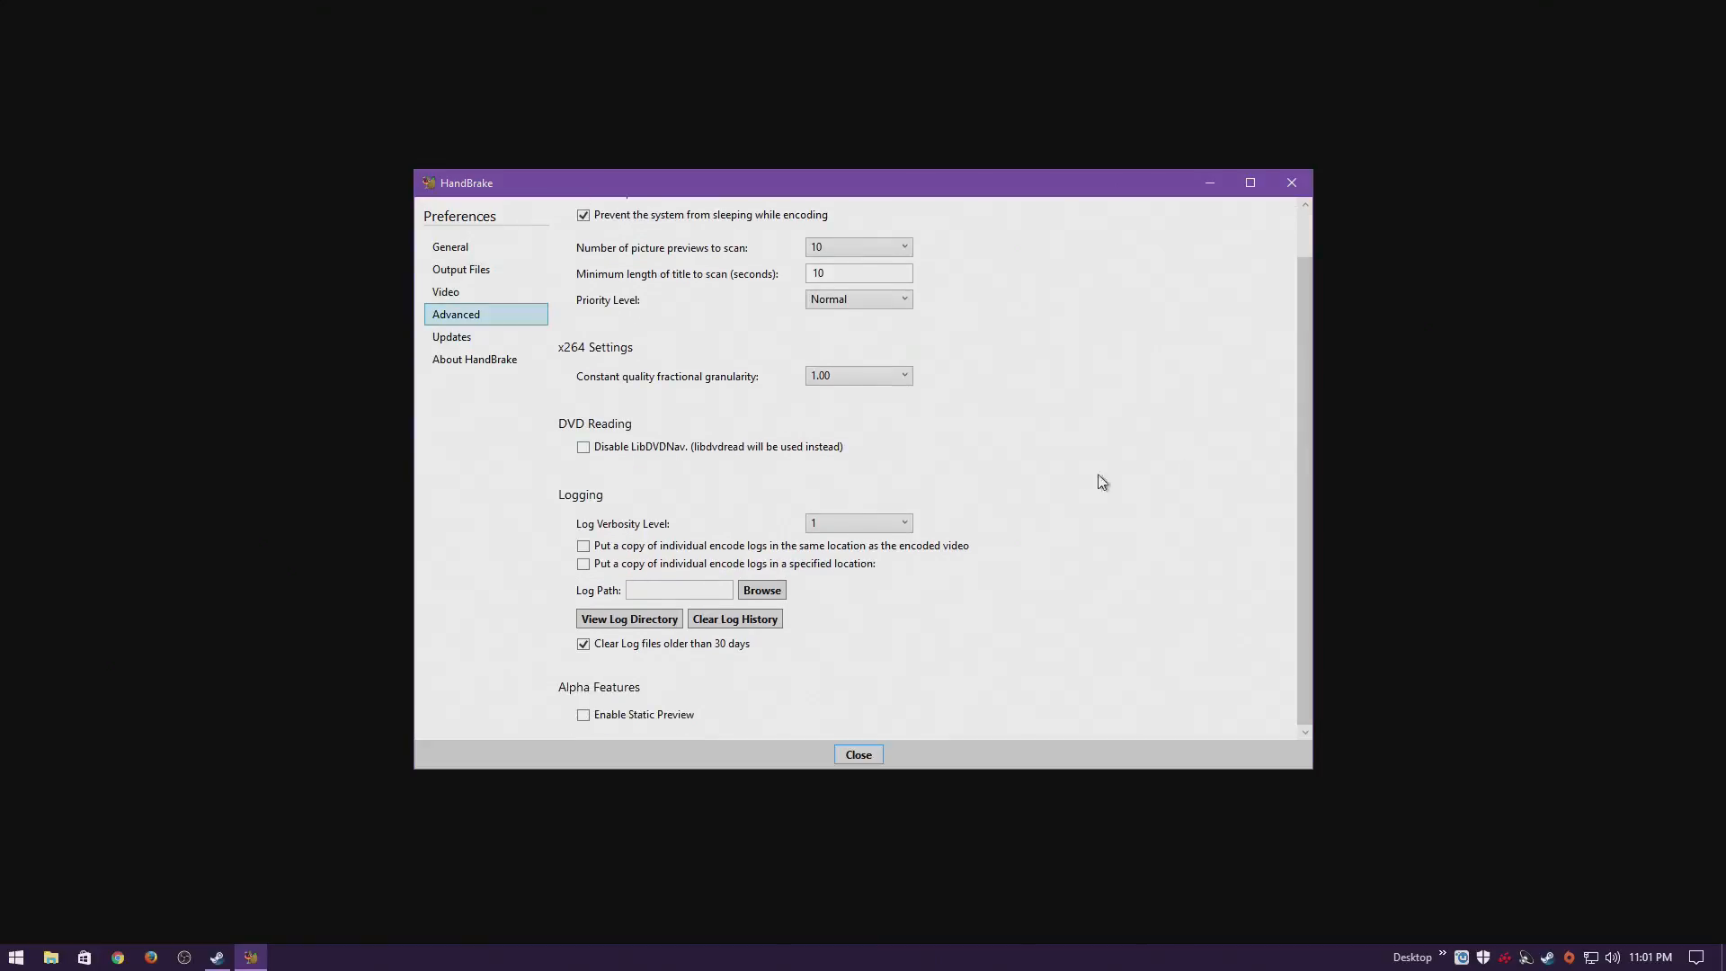
click(493, 342)
click(493, 362)
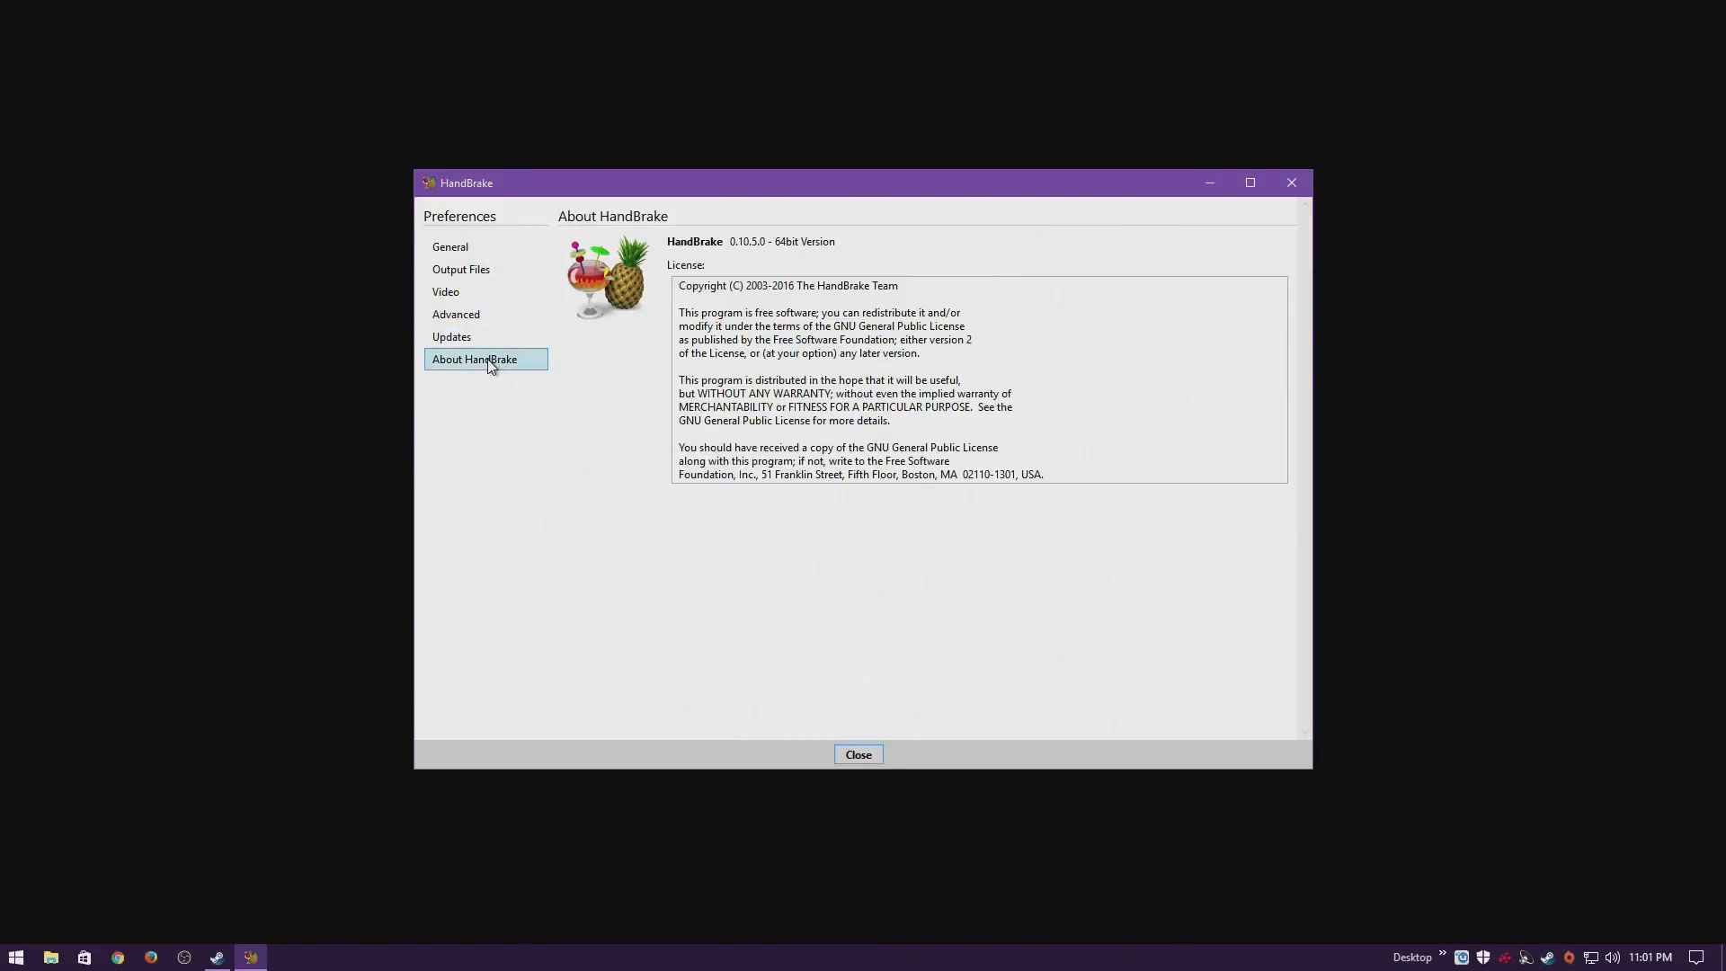